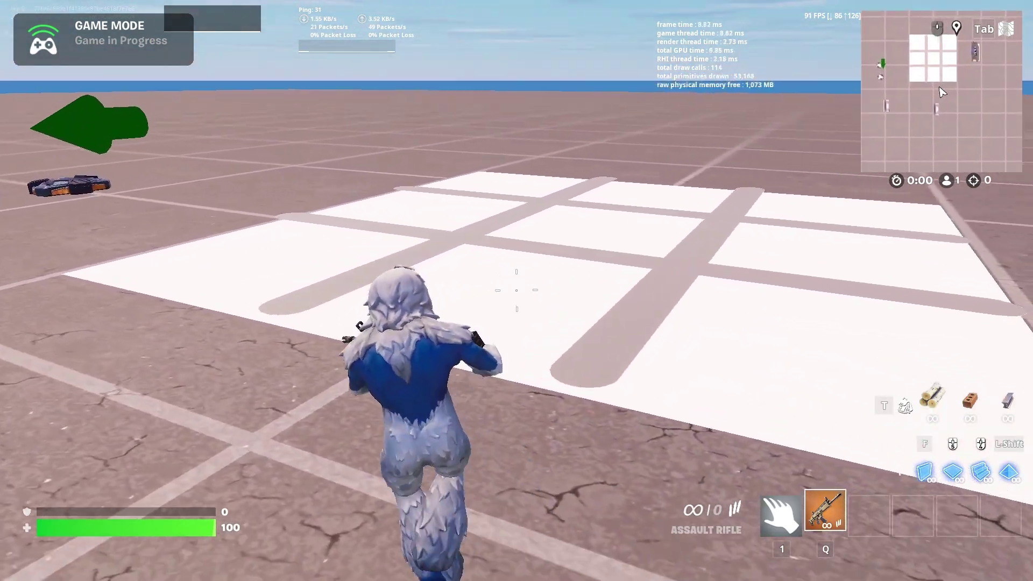
pyautogui.press('a')
pyautogui.click(517, 291)
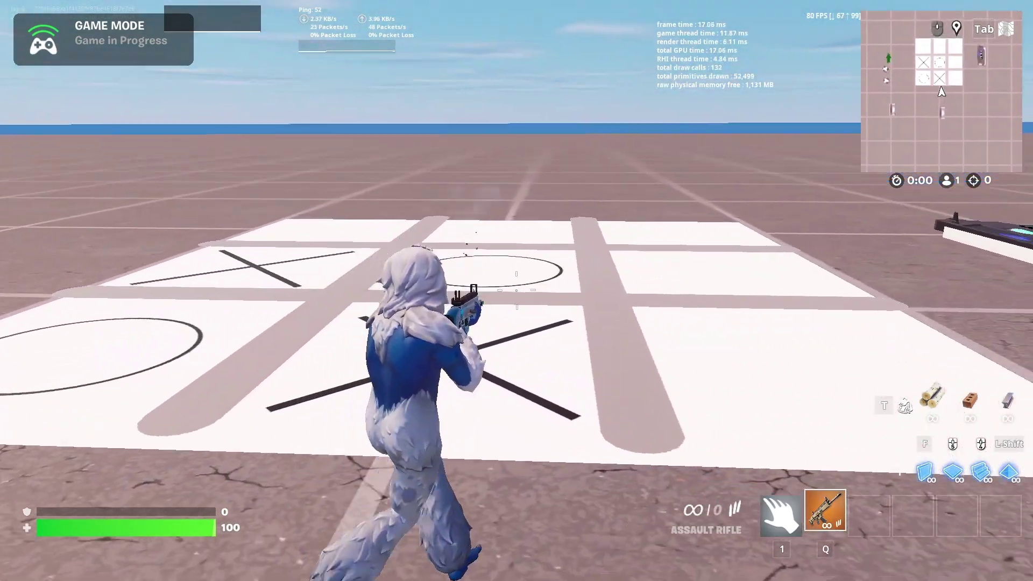
pyautogui.press('d')
pyautogui.click(516, 291)
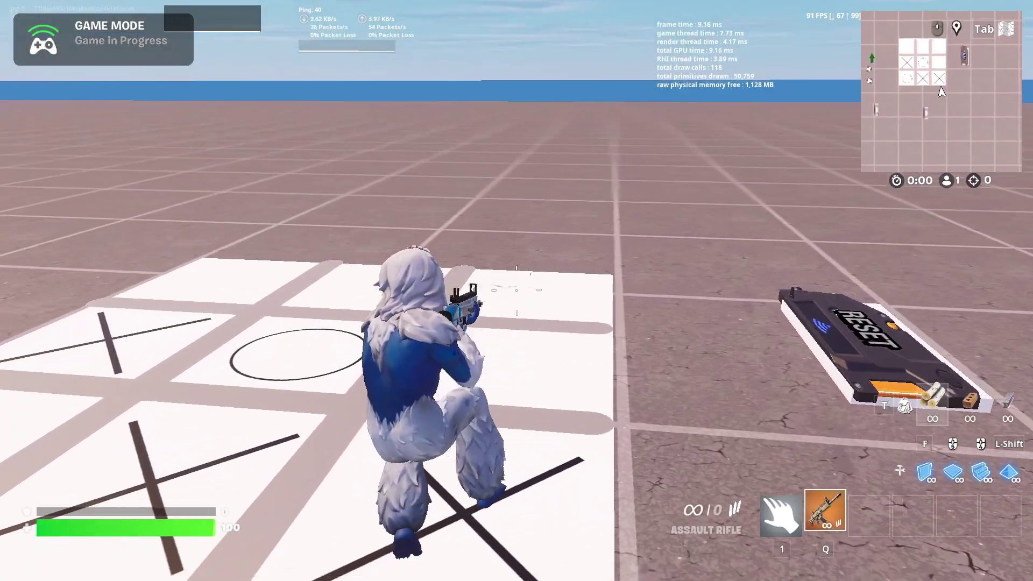
pyautogui.press('a')
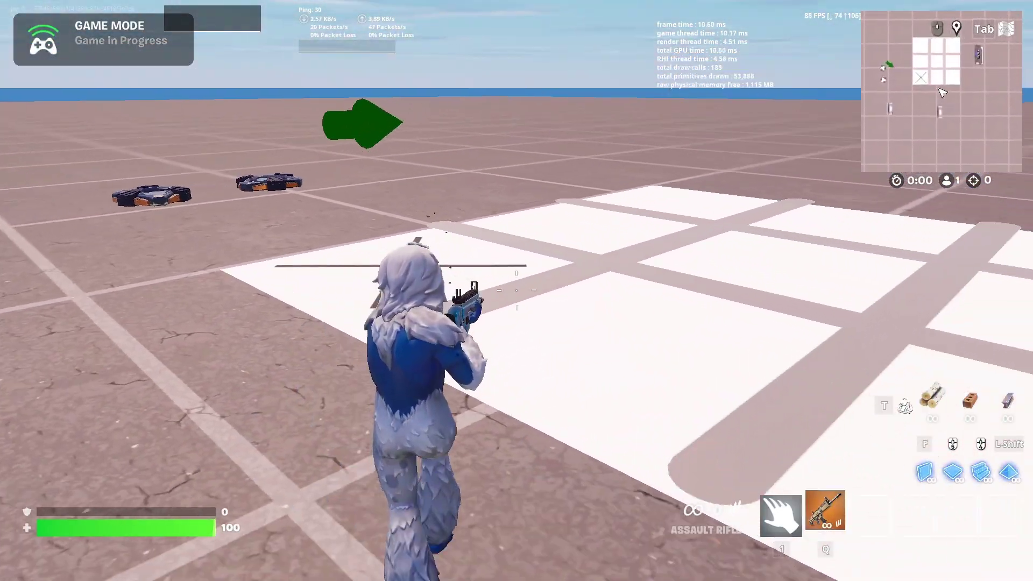
pyautogui.press('d')
pyautogui.click(517, 291)
pyautogui.rightClick(517, 290)
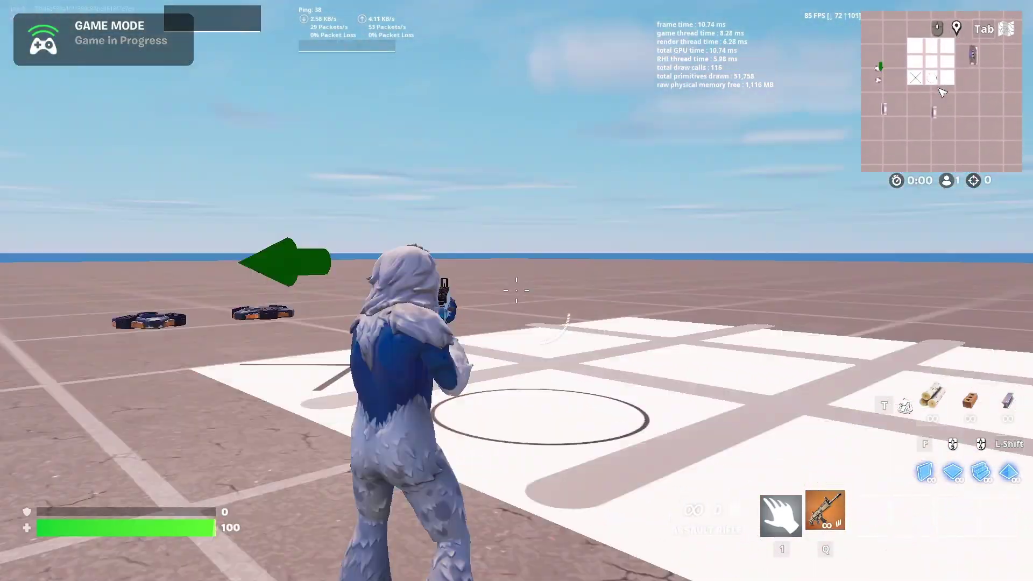
pyautogui.click(516, 291)
pyautogui.press('d')
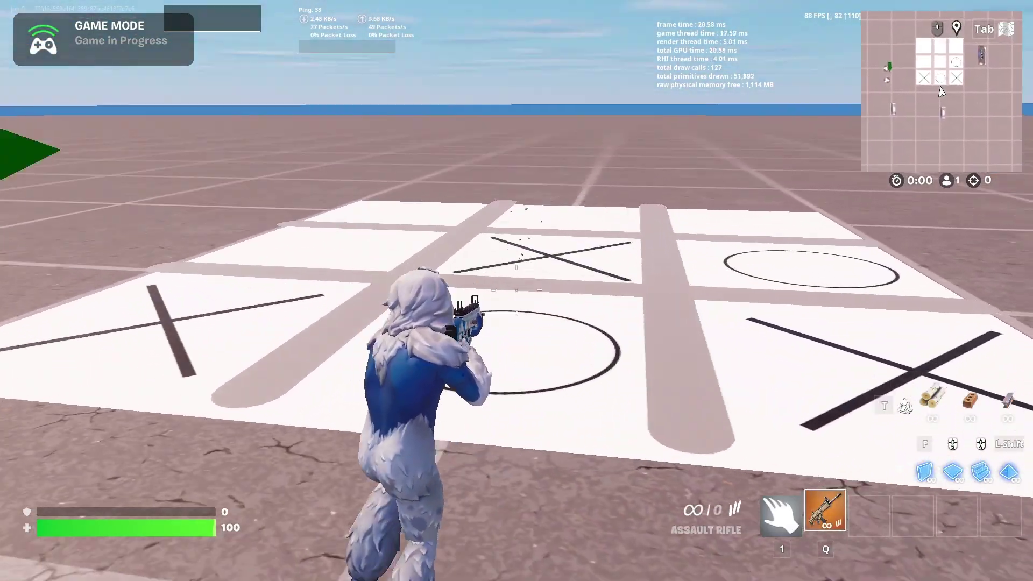
pyautogui.press('a')
pyautogui.press('space')
pyautogui.click(517, 291)
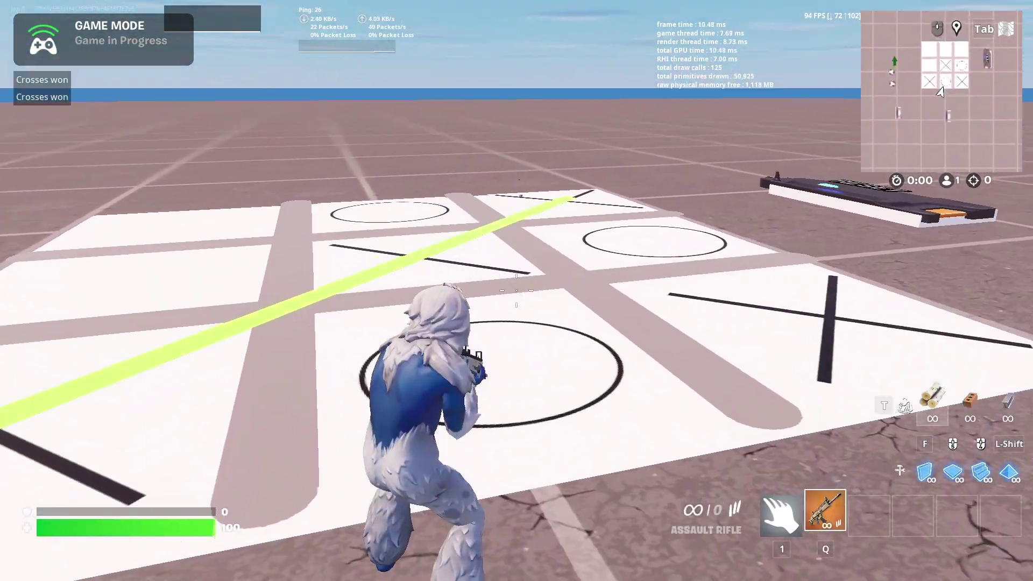
pyautogui.press('d')
pyautogui.press('s')
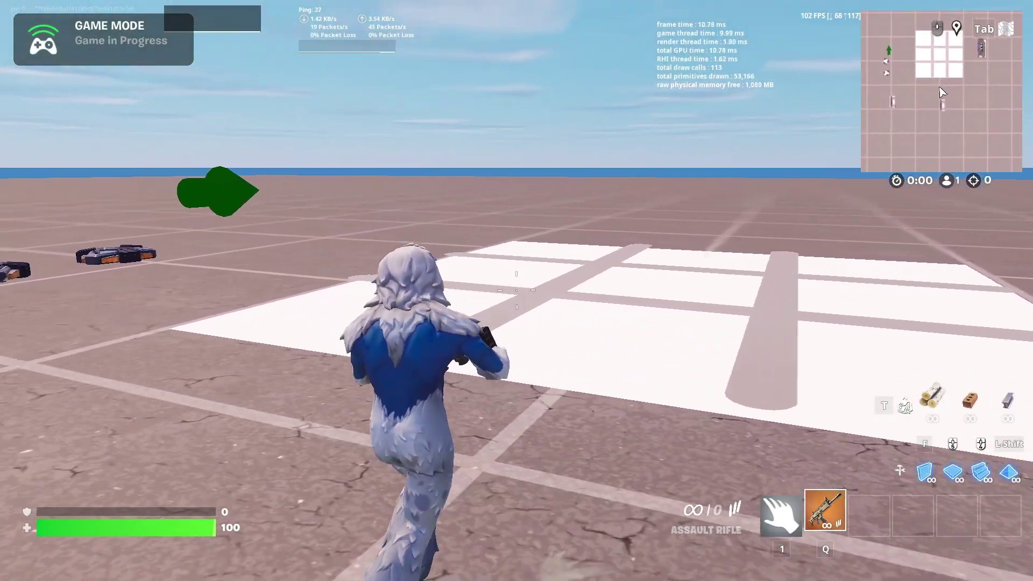
pyautogui.press('a')
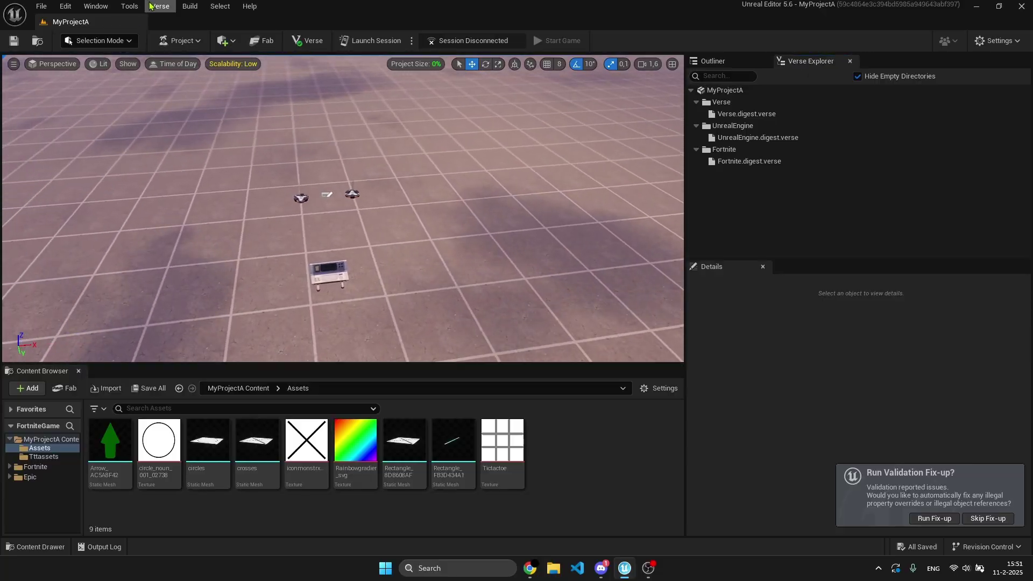
# - Create an empty Verse script named Tictactoeverse in the project's content
pyautogui.click(160, 7)
pyautogui.click(211, 73)
pyautogui.rightClick(733, 92)
pyautogui.click(783, 115)
pyautogui.moveTo(665, 456); pyautogui.dragTo(464, 531)
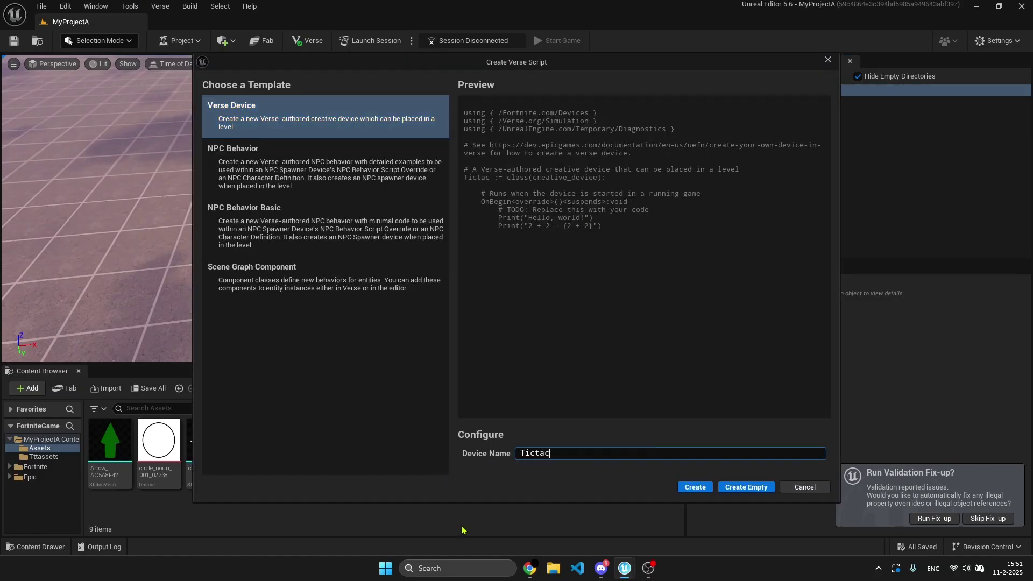
pyautogui.click(746, 487)
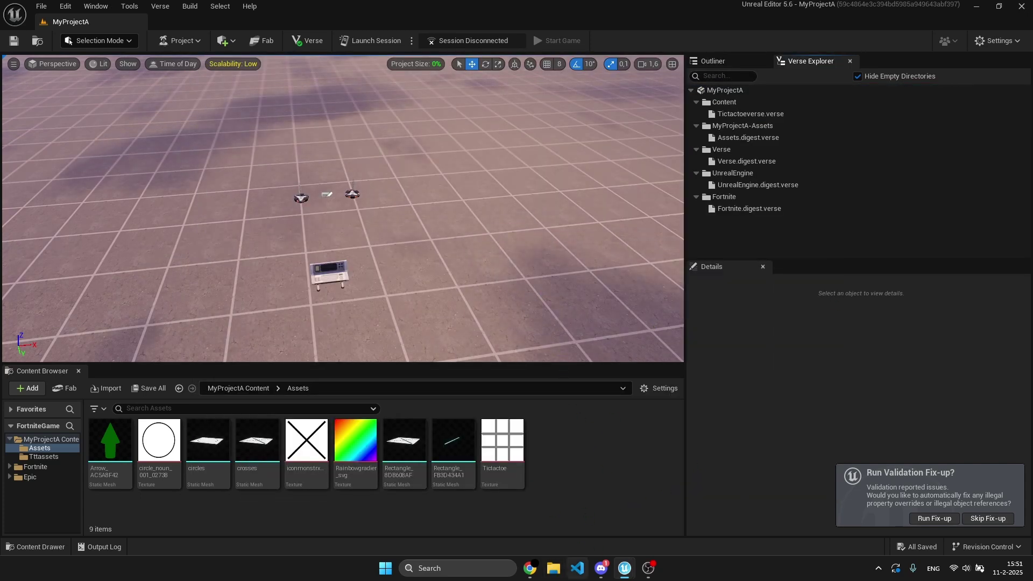
# - Open the TicTacToeVerse file from the TicTacToe folder on the Desktop and copy all of its code
pyautogui.click(554, 568)
pyautogui.click(344, 338)
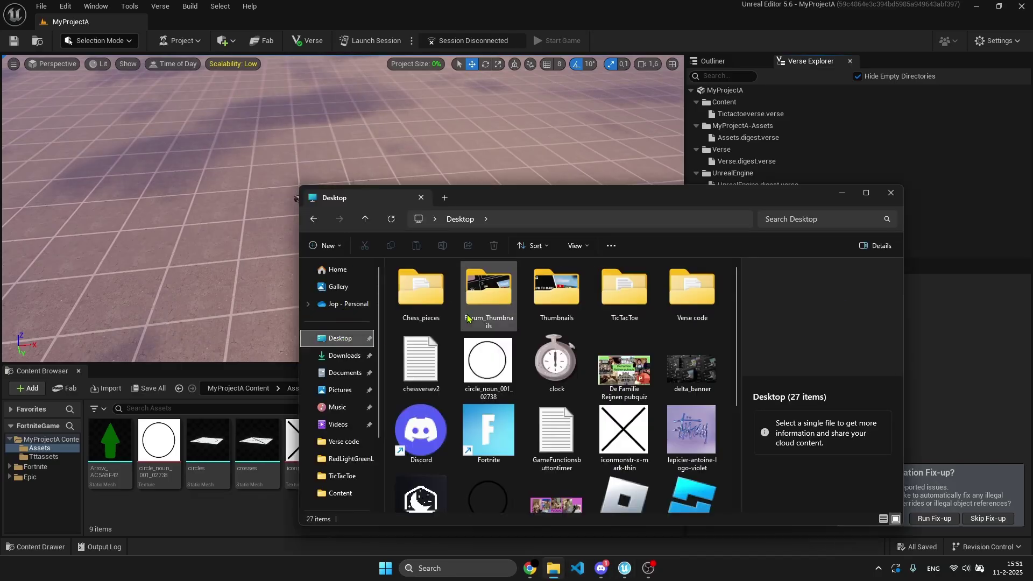
pyautogui.doubleClick(624, 297)
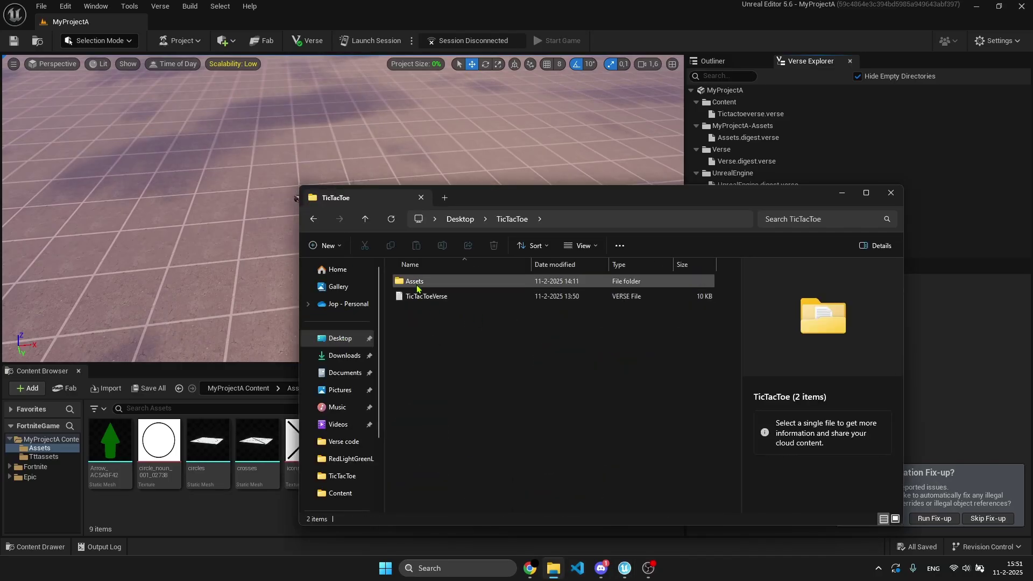
pyautogui.doubleClick(415, 296)
pyautogui.moveTo(210, 144); pyautogui.dragTo(631, 228)
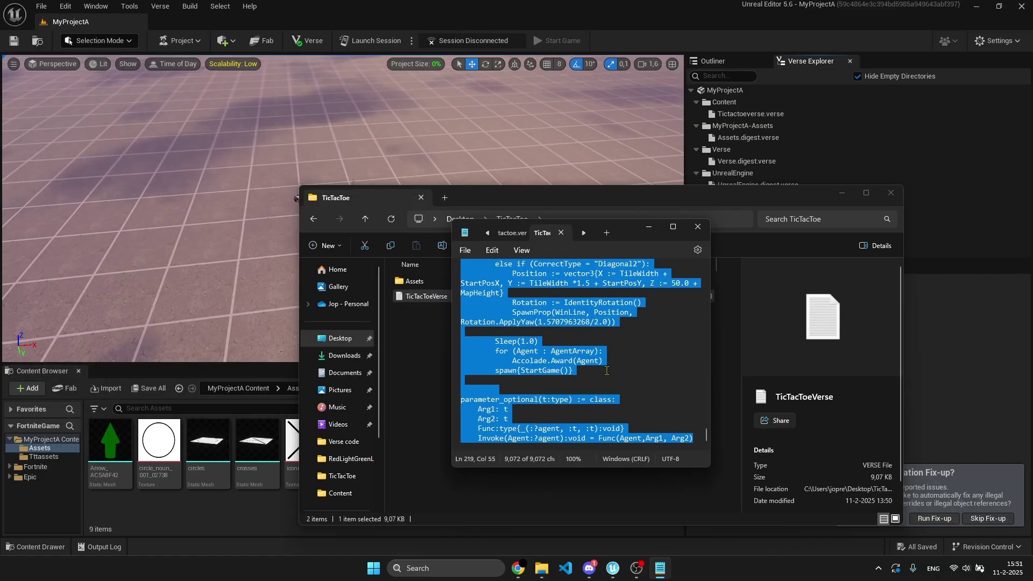
# - Paste the copied tic-tac-toe code into Tictactoeverse.verse and close the code editor
pyautogui.click(943, 315)
pyautogui.click(750, 115)
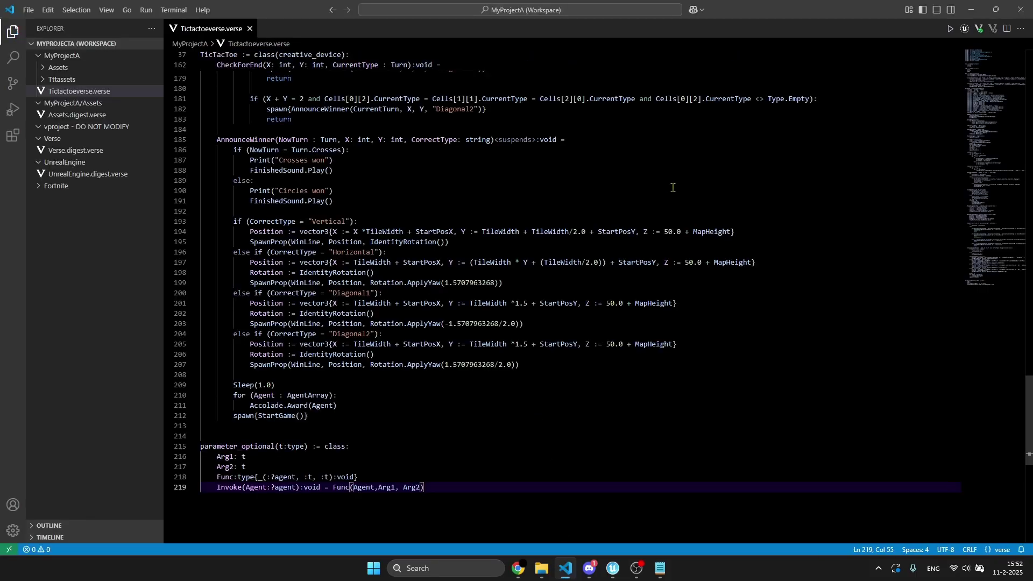
pyautogui.click(1028, 8)
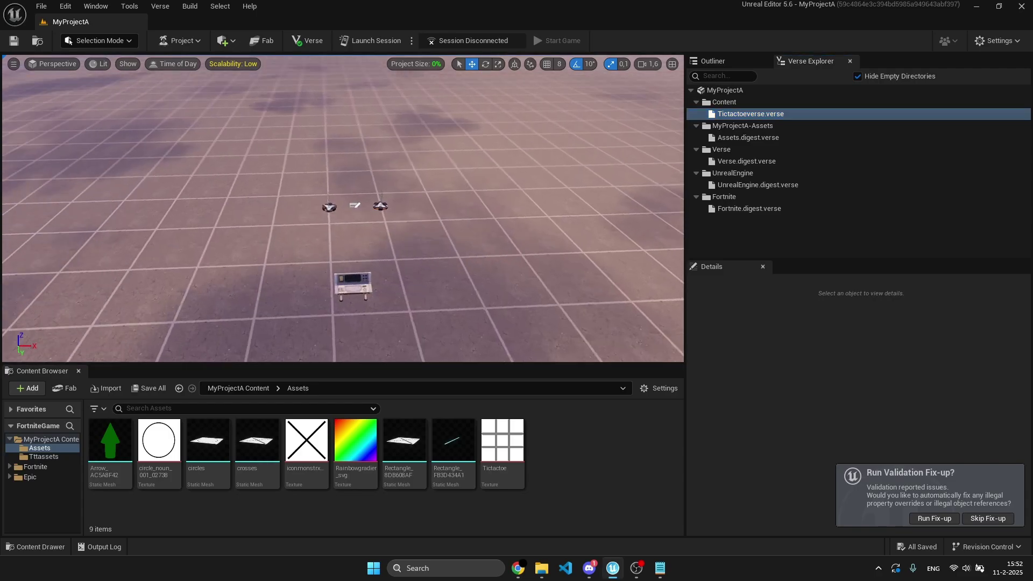
# - Show the project's Content folder in File Explorer and try to add a new folder named Assets
pyautogui.rightClick(38, 440)
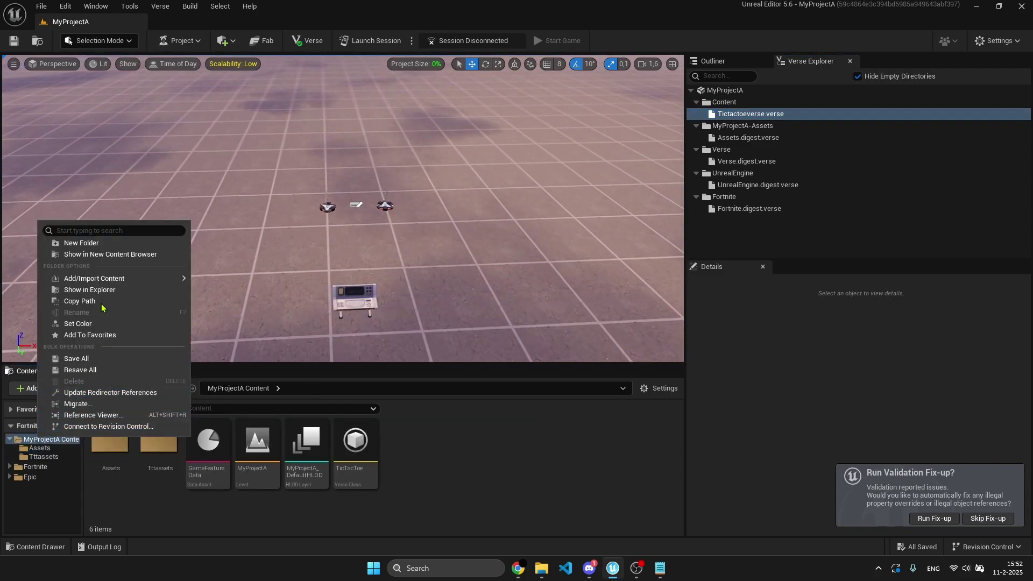
pyautogui.click(90, 290)
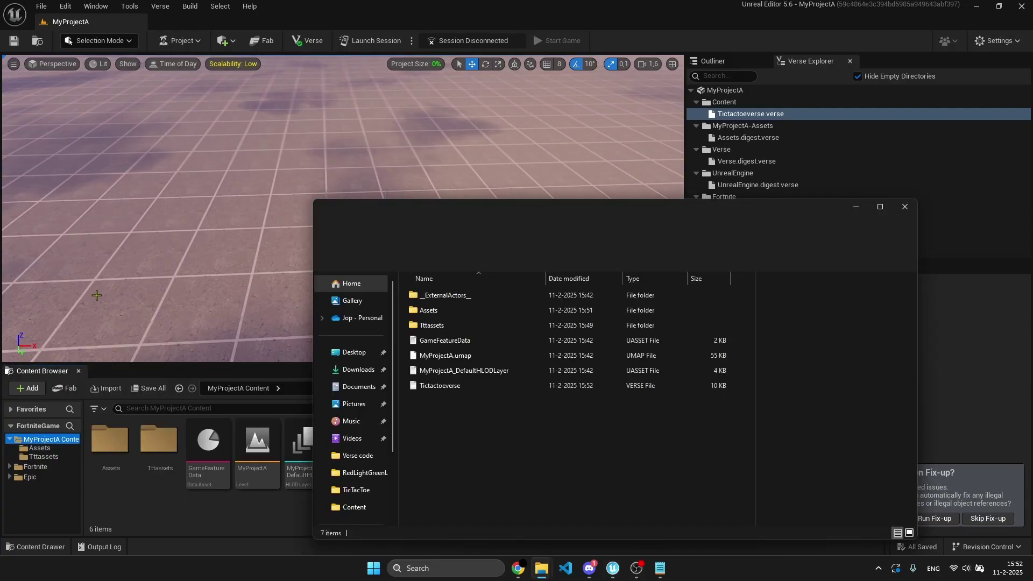
pyautogui.rightClick(448, 420)
pyautogui.moveTo(490, 369)
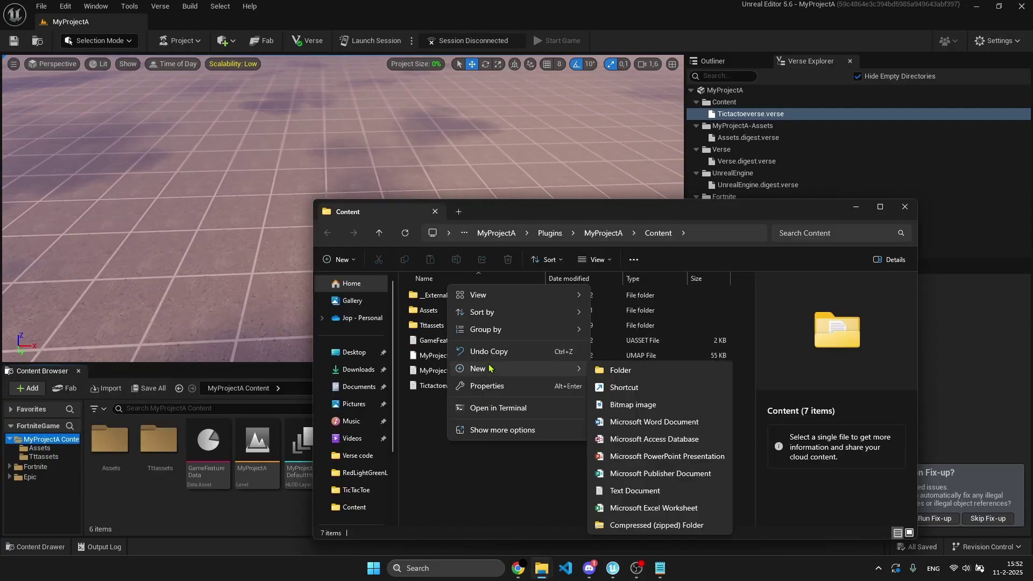
pyautogui.click(642, 376)
pyautogui.write('Assets')
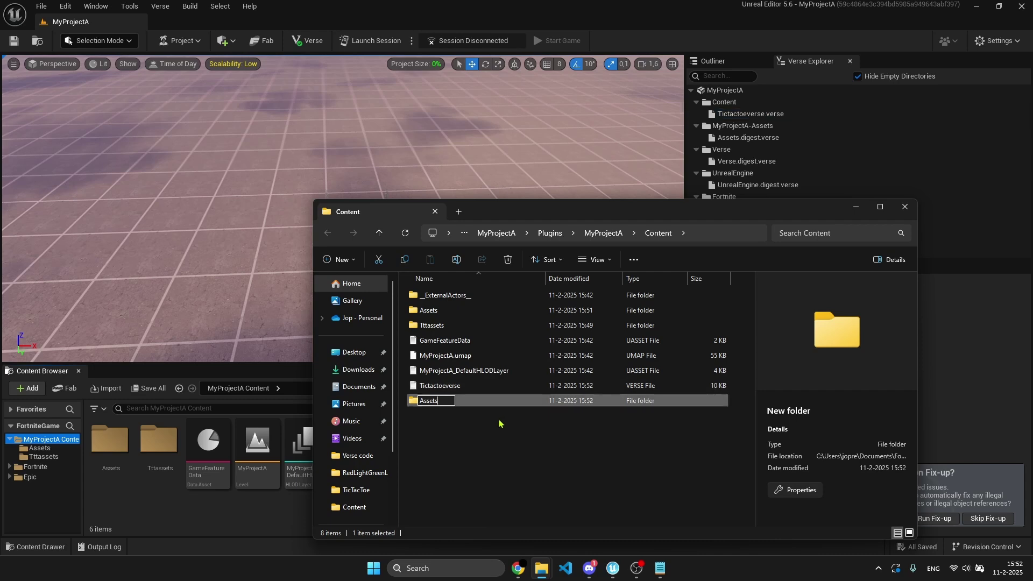
pyautogui.press('Return')
# - Examine the files in the Assets folder on disk and the same folder's assets in the Unreal project
pyautogui.doubleClick(429, 311)
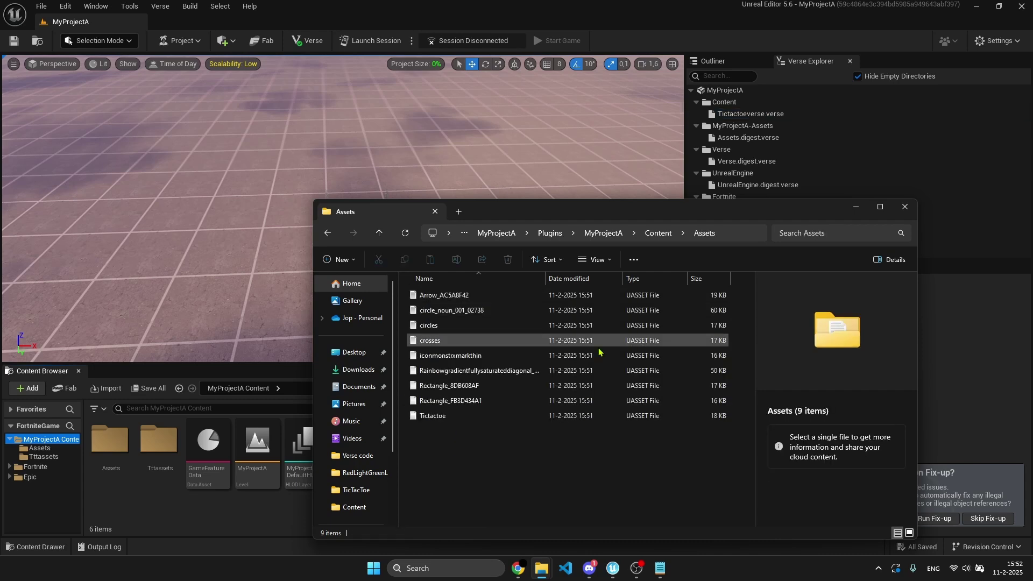
pyautogui.moveTo(414, 435); pyautogui.dragTo(581, 446)
pyautogui.moveTo(662, 213); pyautogui.dragTo(485, 119)
pyautogui.click(729, 113)
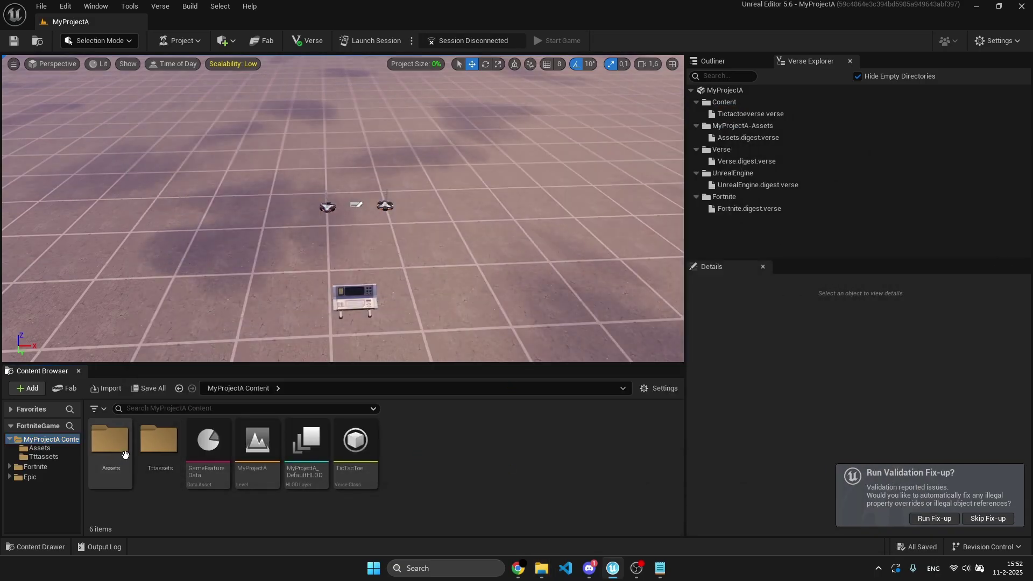
pyautogui.doubleClick(115, 439)
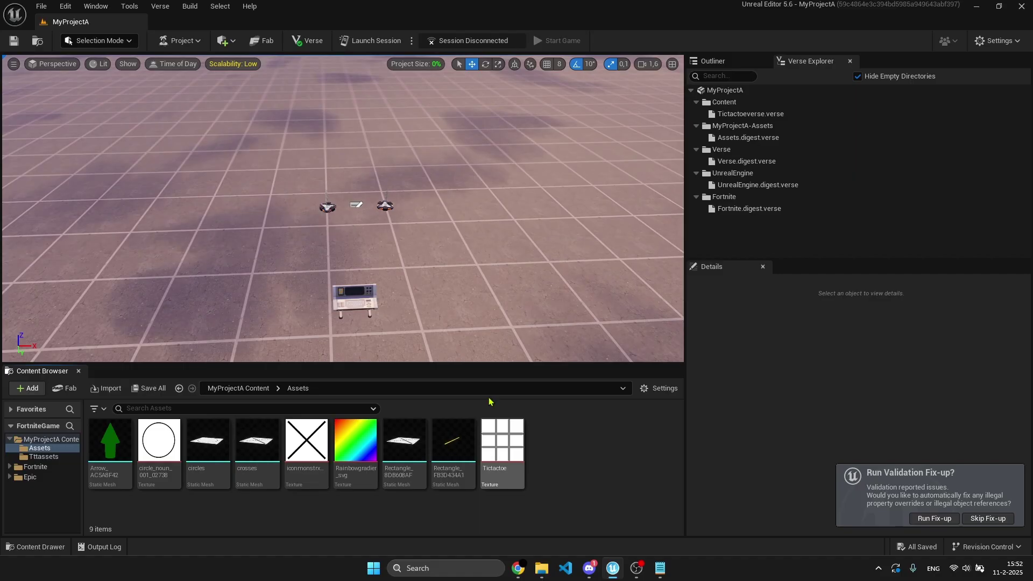
# - Add a Plane shape to the level beside the spawn pads and move it down toward the ground
pyautogui.press('w')
pyautogui.press('d')
pyautogui.moveTo(472, 346); pyautogui.dragTo(457, 320, button='right')
pyautogui.press('a')
pyautogui.press('s')
pyautogui.press('d')
pyautogui.press('w')
pyautogui.moveTo(259, 160); pyautogui.dragTo(270, 167, button='right')
pyautogui.press('a')
pyautogui.click(226, 41)
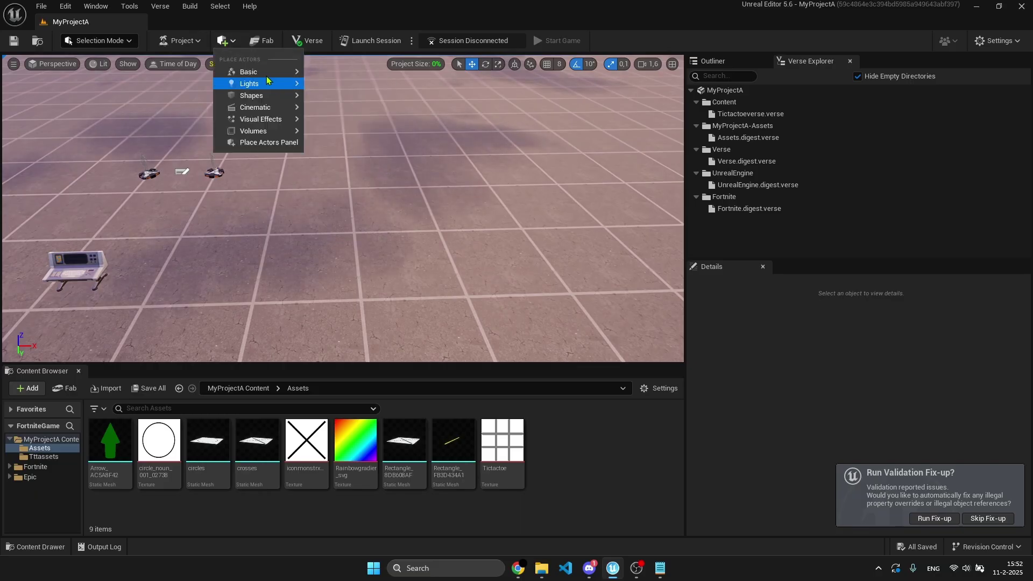
pyautogui.moveTo(260, 134)
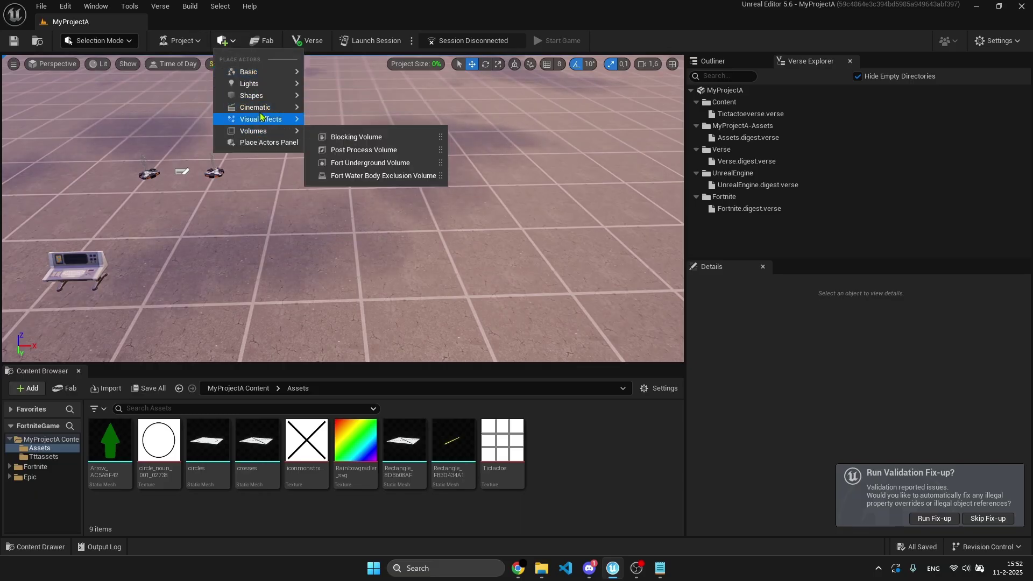
pyautogui.moveTo(255, 97)
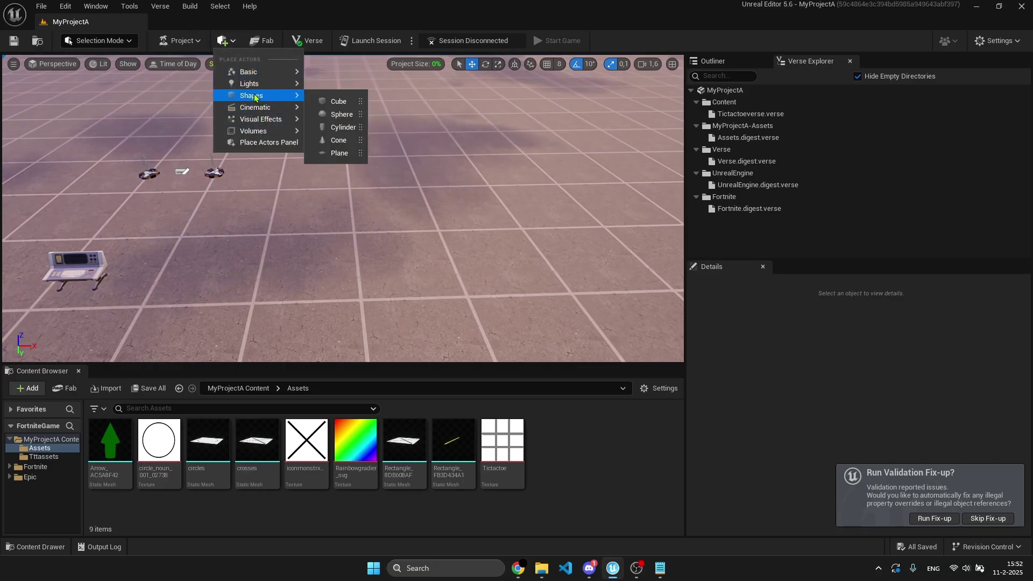
pyautogui.click(340, 154)
pyautogui.moveTo(349, 181); pyautogui.dragTo(355, 201)
pyautogui.moveTo(336, 158); pyautogui.dragTo(338, 264)
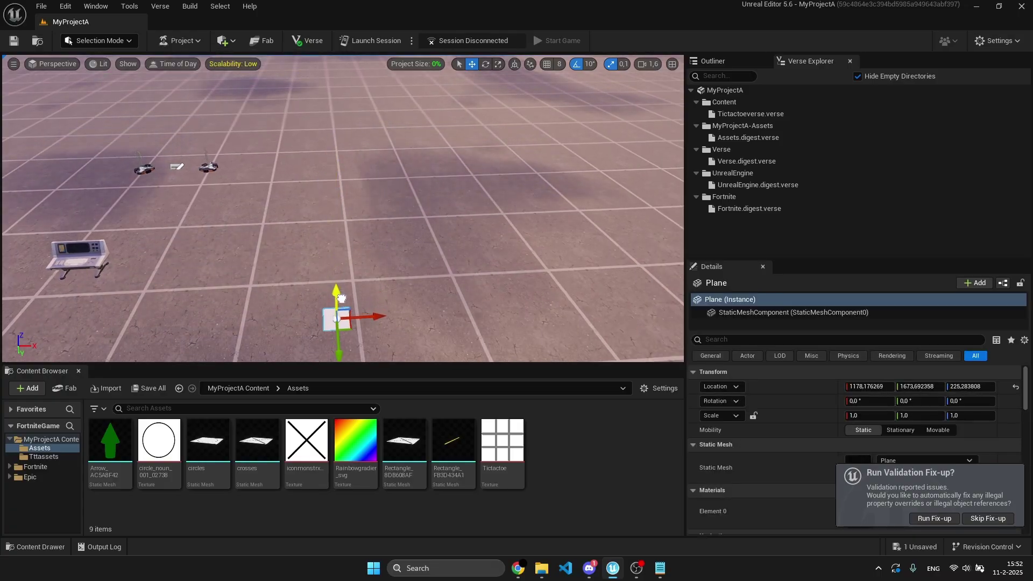
# - Find the Plane actor by searching for "plane", select it and raise it to about Z 17 above the ground
pyautogui.click(592, 222)
pyautogui.moveTo(592, 222); pyautogui.dragTo(662, 249, button='right')
pyautogui.click(738, 63)
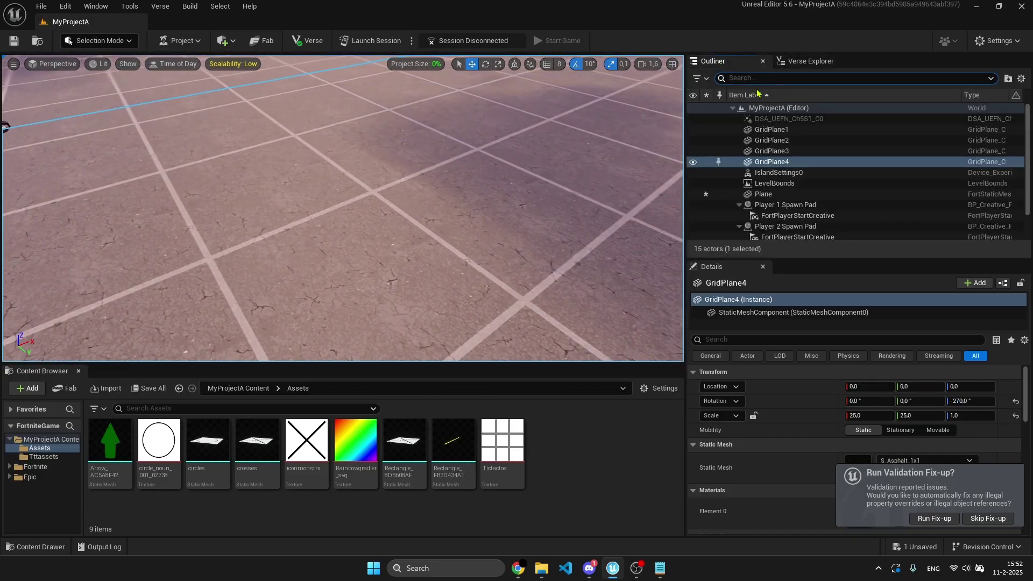
pyautogui.write('plane')
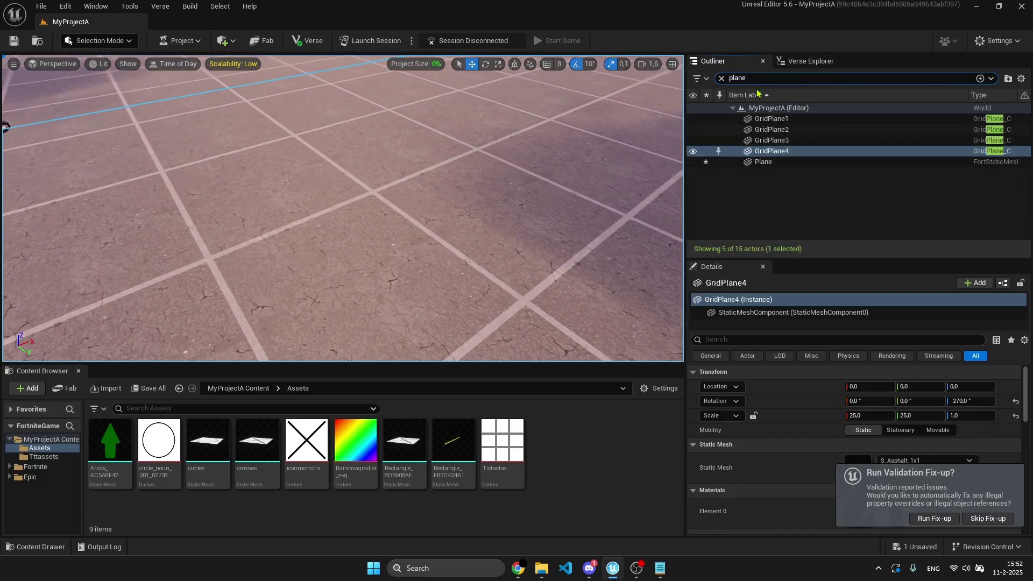
pyautogui.click(779, 160)
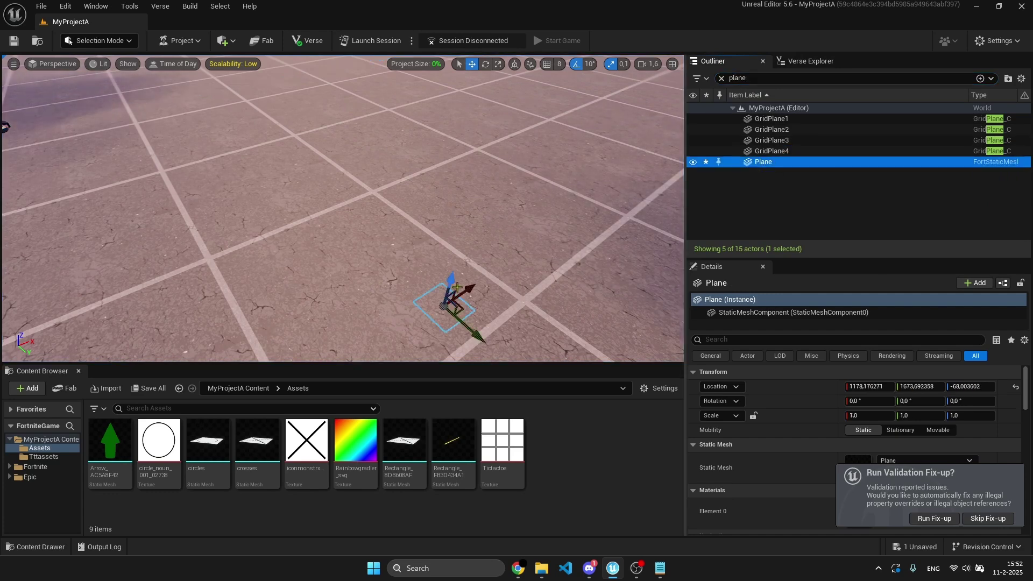
pyautogui.moveTo(451, 281); pyautogui.dragTo(454, 265)
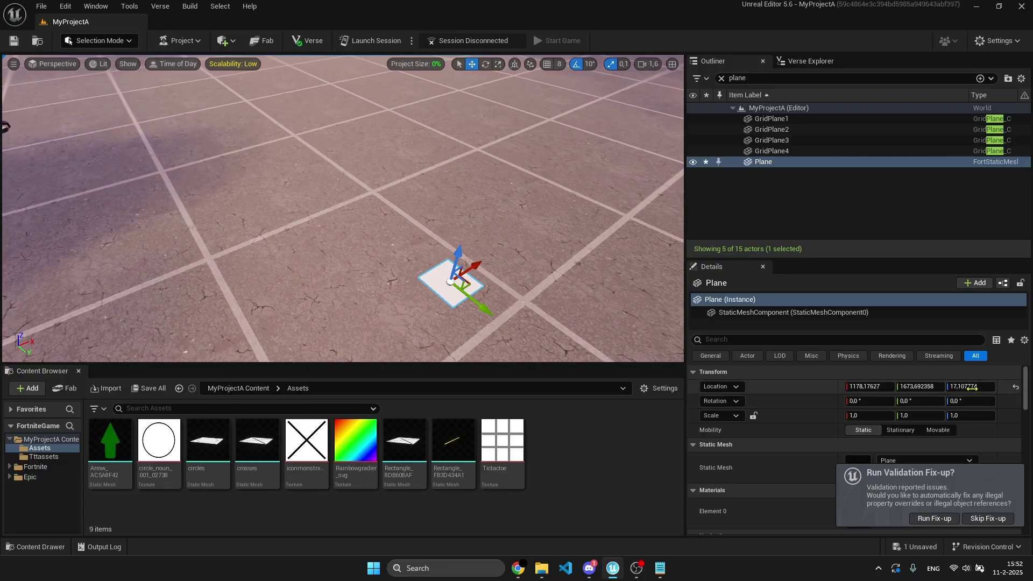
# - Set the plane's Z location to 5
pyautogui.click(968, 387)
pyautogui.write('10')
pyautogui.press('Return')
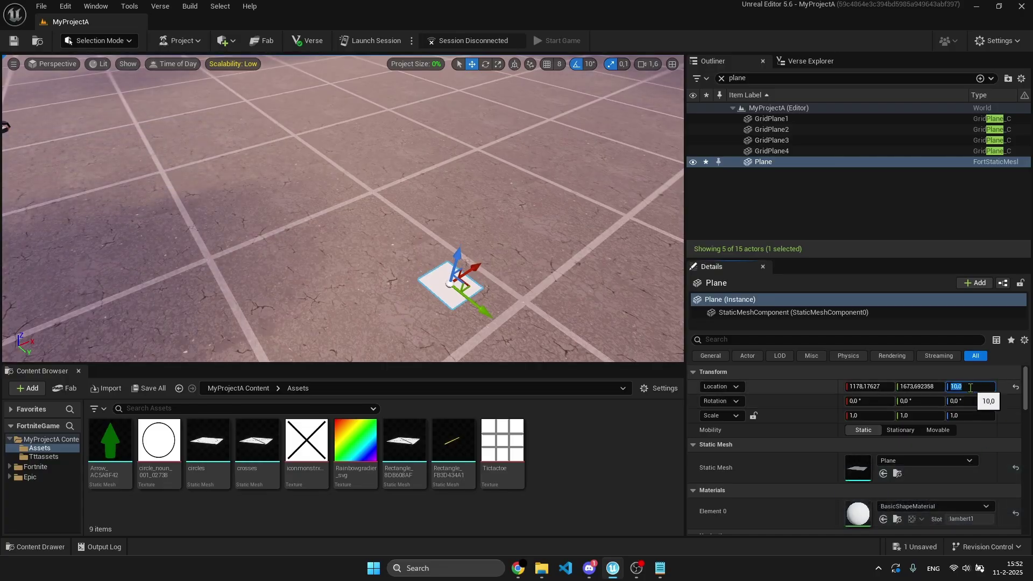
pyautogui.write('5')
pyautogui.press('Return')
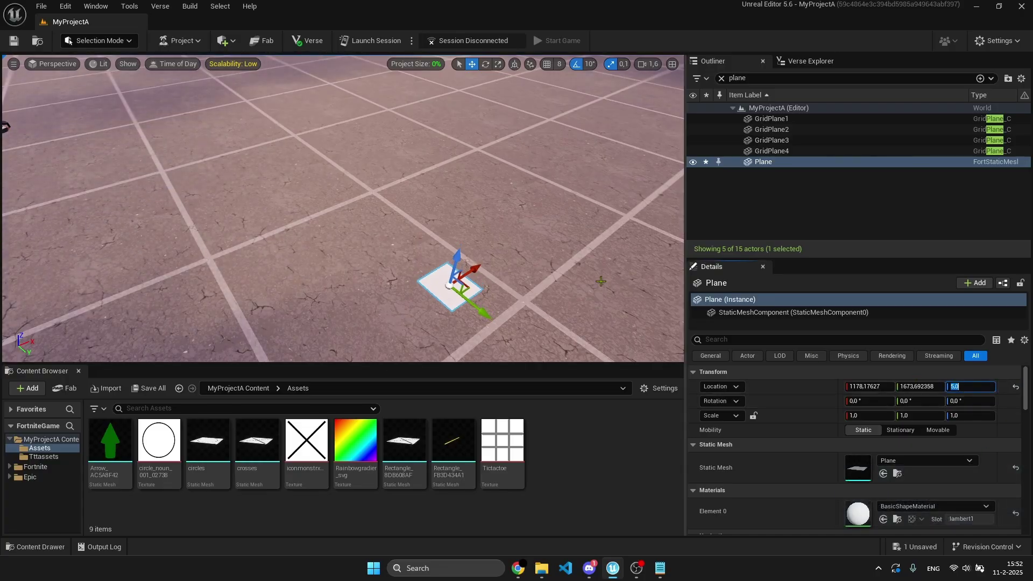
# - Scale the plane to 10 in X and Y and shift it along X to about 1251
pyautogui.moveTo(514, 244); pyautogui.dragTo(457, 240, button='right')
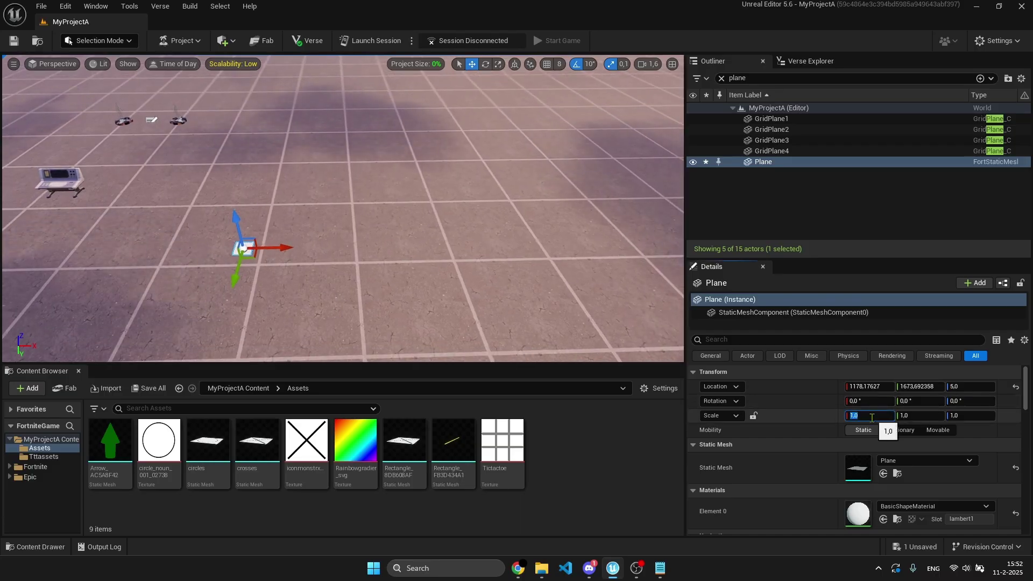
pyautogui.write('10')
pyautogui.press('Tab')
pyautogui.press('Return')
pyautogui.moveTo(474, 226); pyautogui.dragTo(406, 251, button='right')
pyautogui.moveTo(407, 192); pyautogui.dragTo(415, 192)
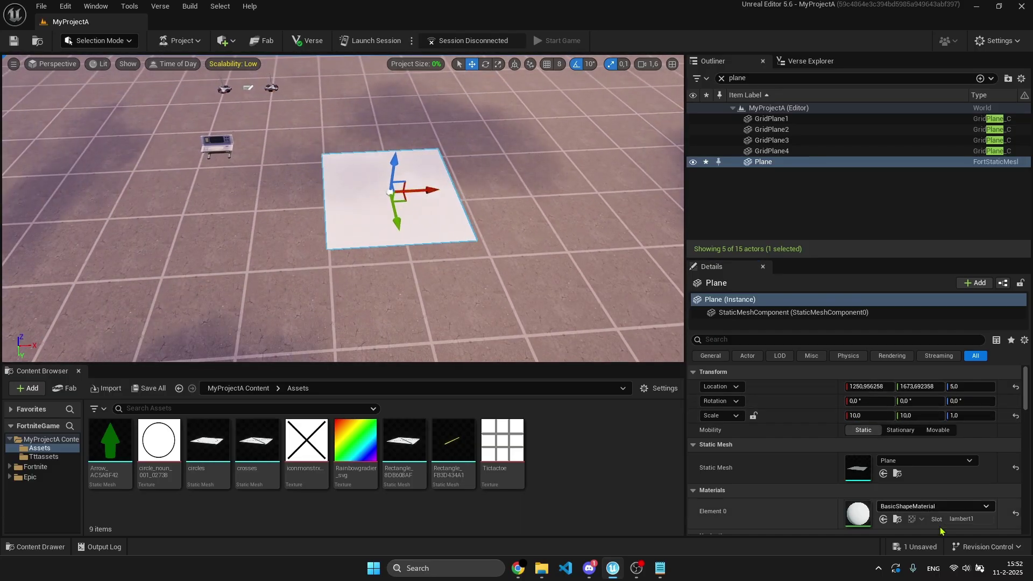
# - Set the plane's X and Y location to 0
pyautogui.click(855, 386)
pyautogui.write('0')
pyautogui.press('Tab')
pyautogui.write('0')
pyautogui.press('Tab')
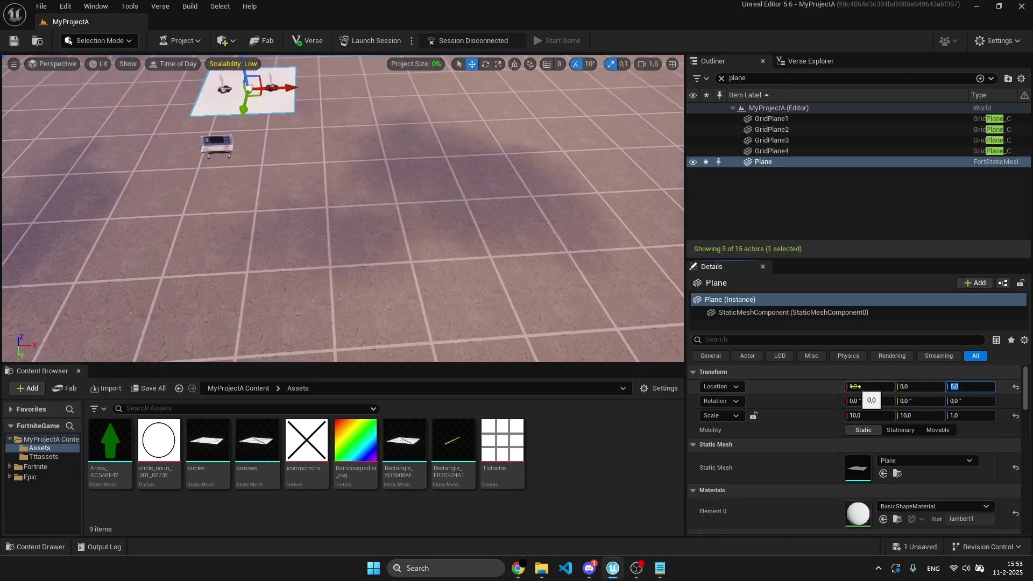
# - Move the plane away from the origin to open ground at about X 901, Y 1024
pyautogui.moveTo(457, 231); pyautogui.dragTo(463, 207, button='right')
pyautogui.moveTo(313, 210); pyautogui.dragTo(423, 340)
pyautogui.moveTo(422, 301); pyautogui.dragTo(361, 320, button='right')
pyautogui.click(416, 190)
pyautogui.moveTo(416, 190); pyautogui.dragTo(410, 190, button='right')
pyautogui.click(354, 194)
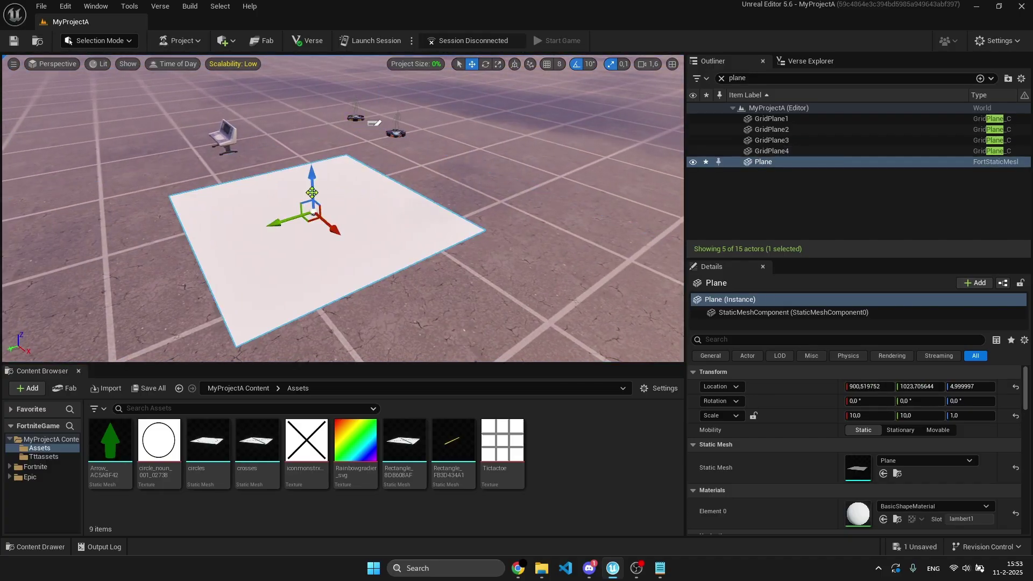
# - Duplicate the plane upward to about Z 57 and apply the Tictactoe texture to the copy
pyautogui.keyDown('alt'); pyautogui.moveTo(314, 182); pyautogui.dragTo(316, 172); pyautogui.keyUp('alt')
pyautogui.moveTo(344, 194)
pyautogui.mouseDown(button='right')
pyautogui.moveTo(387, 189)
pyautogui.moveTo(398, 124)
pyautogui.moveTo(350, 199)
pyautogui.moveTo(339, 199)
pyautogui.mouseUp(button='right')
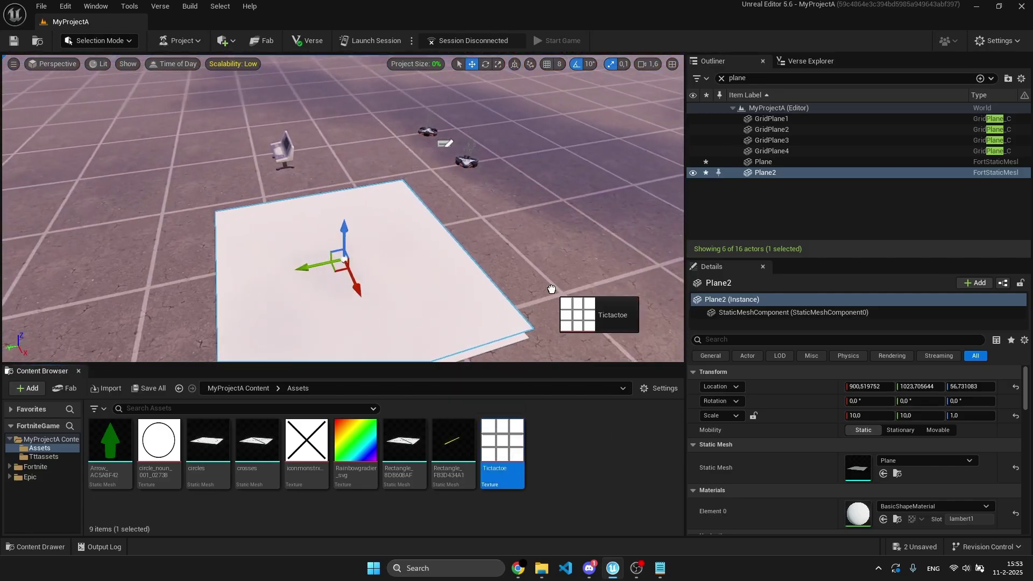
pyautogui.moveTo(551, 300); pyautogui.dragTo(376, 258)
pyautogui.moveTo(439, 223); pyautogui.dragTo(516, 183, button='right')
# - Lower the textured copy onto the original plane and deselect it
pyautogui.moveTo(294, 172); pyautogui.dragTo(297, 187)
pyautogui.moveTo(297, 187); pyautogui.dragTo(341, 291, button='right')
pyautogui.click(298, 186)
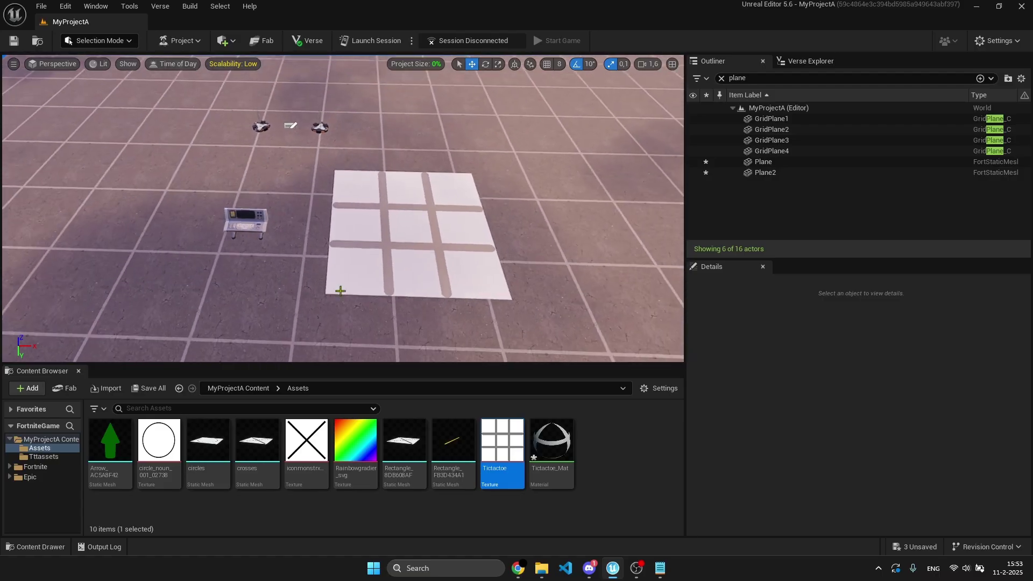
pyautogui.click(237, 388)
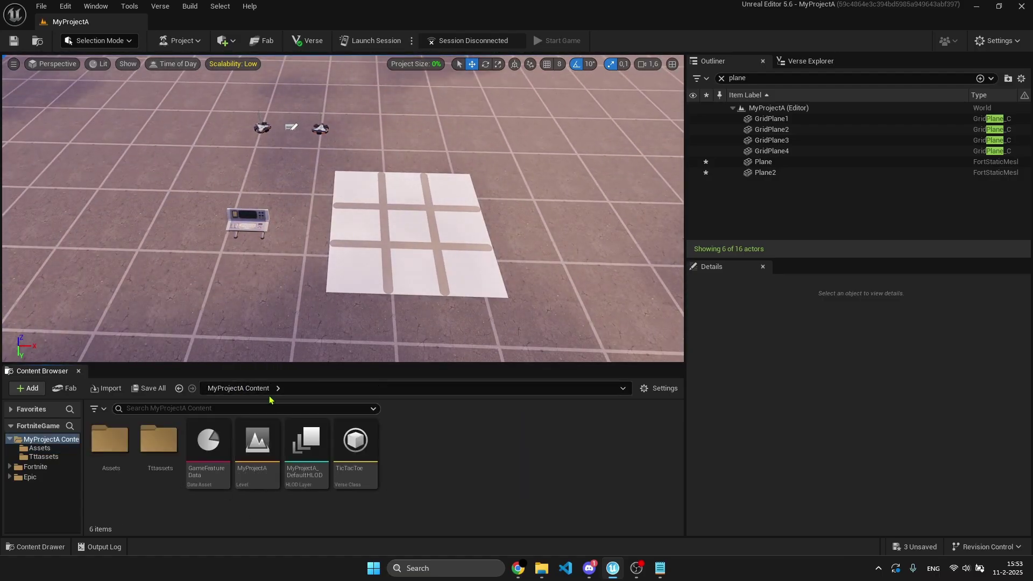
pyautogui.doubleClick(110, 439)
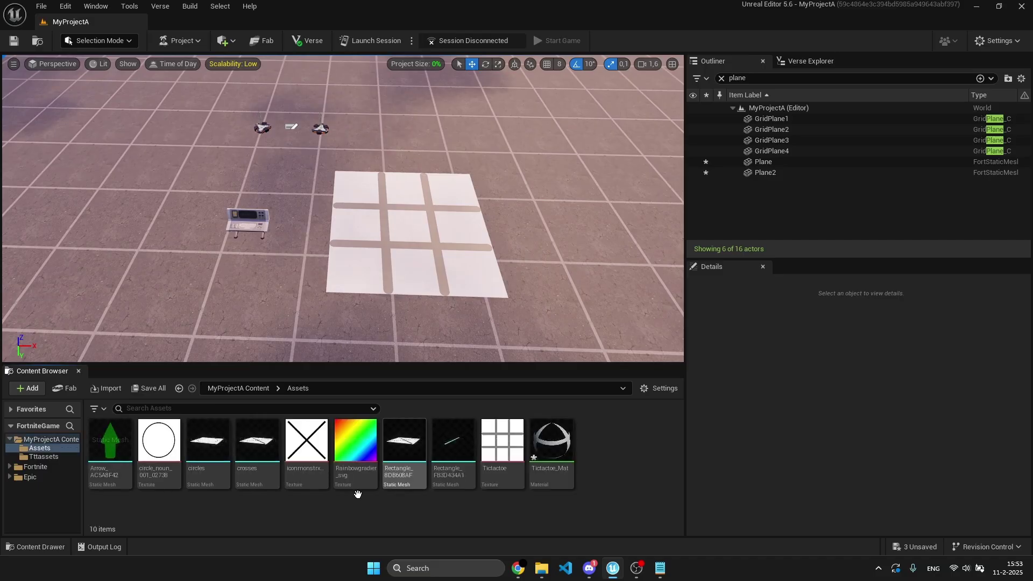
pyautogui.rightClick(172, 506)
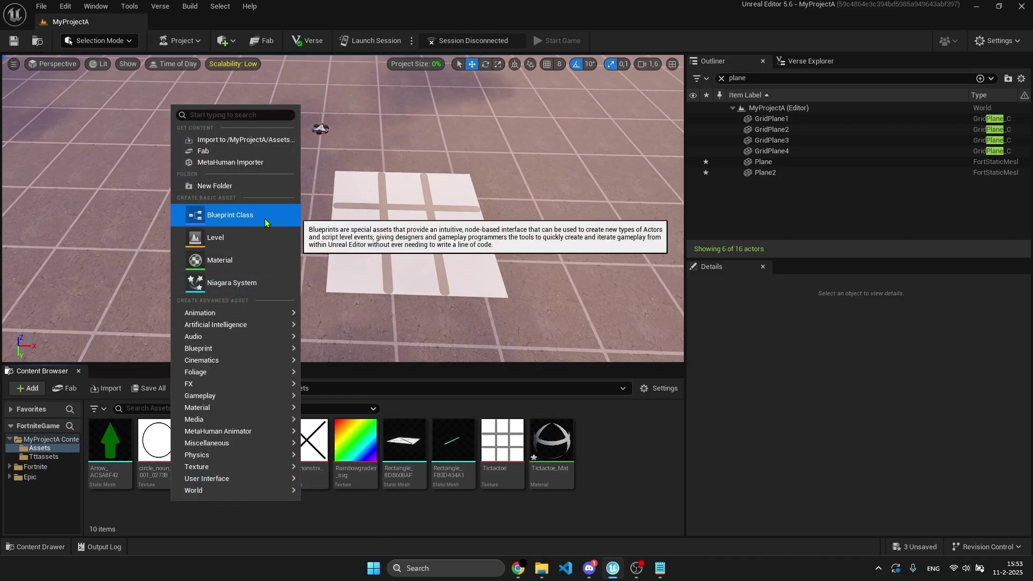
pyautogui.rightClick(166, 504)
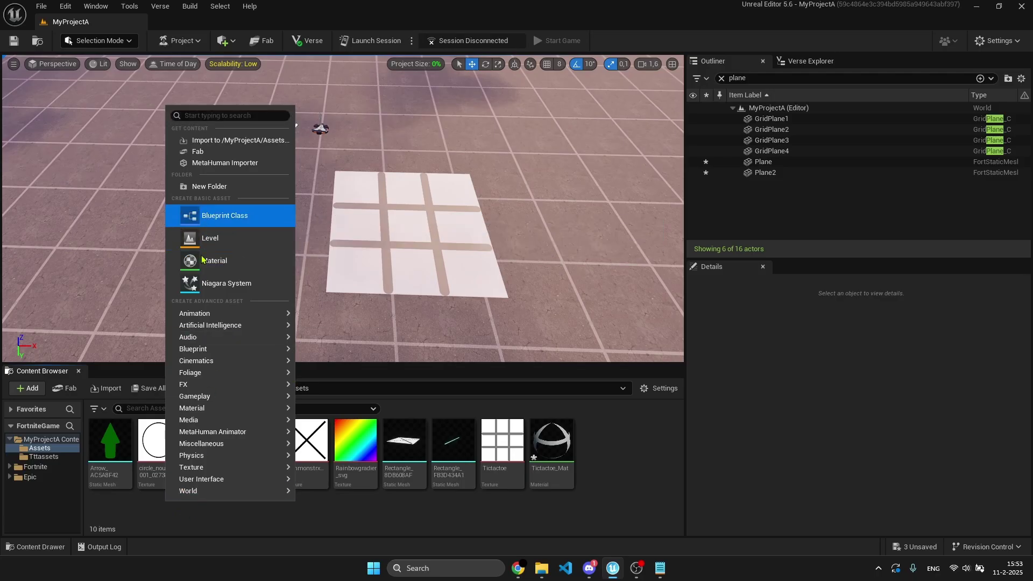
pyautogui.click(139, 506)
# - Open the Prop_Arrow_AC5A8F43 blueprint from the Tttassets folder and set its static mesh to Arrow_AC5A8F42
pyautogui.click(259, 389)
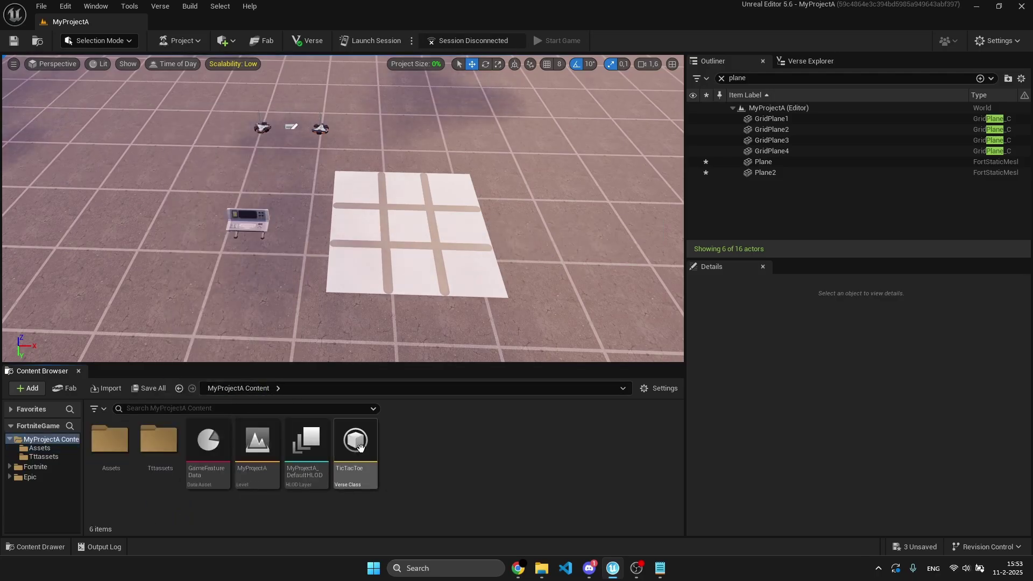
pyautogui.doubleClick(160, 444)
pyautogui.scroll(-1, 508, 474)
pyautogui.scroll(1, 509, 475)
pyautogui.doubleClick(590, 446)
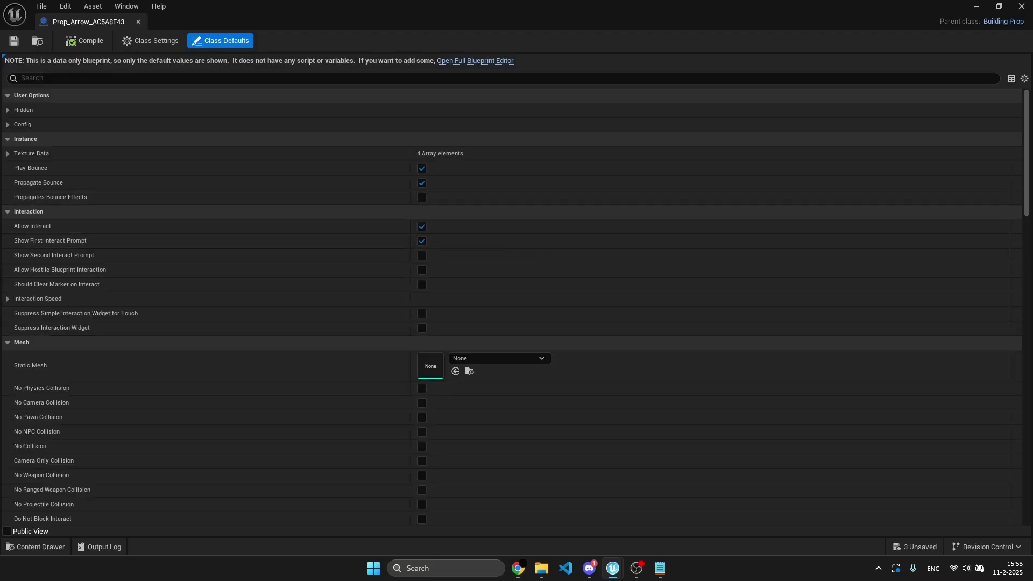
pyautogui.click(501, 360)
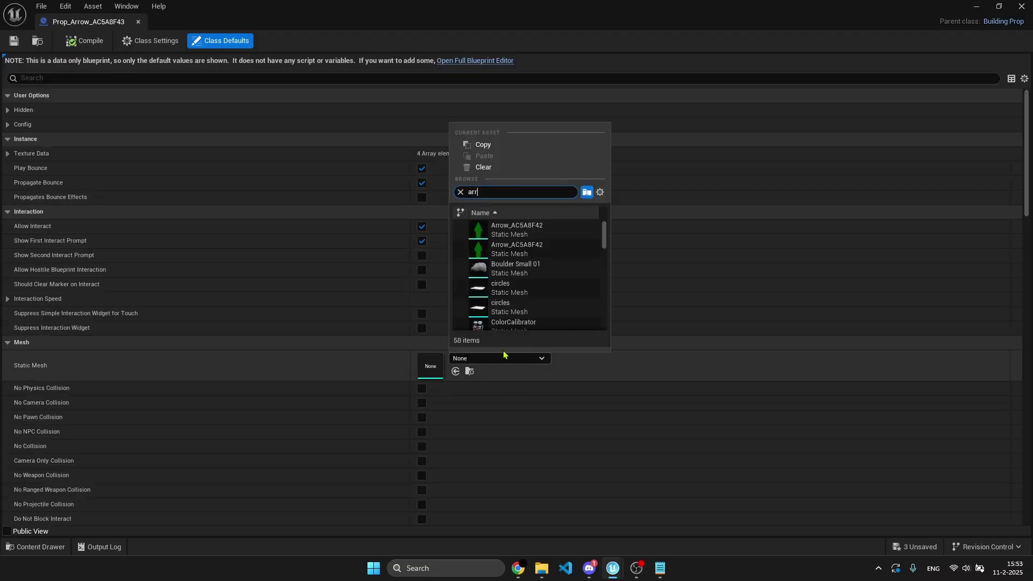
pyautogui.click(519, 237)
# - Expand both Attribute Init Keys entries of the arrow prop and check their initialization category and subcategory
pyautogui.scroll(-8, 522, 401)
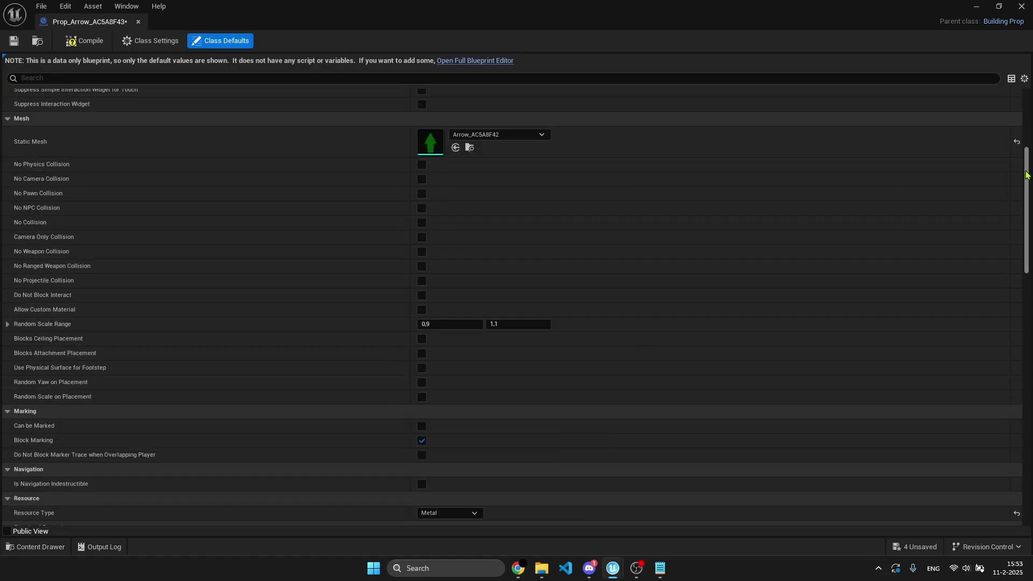
pyautogui.moveTo(1026, 176); pyautogui.dragTo(1029, 430)
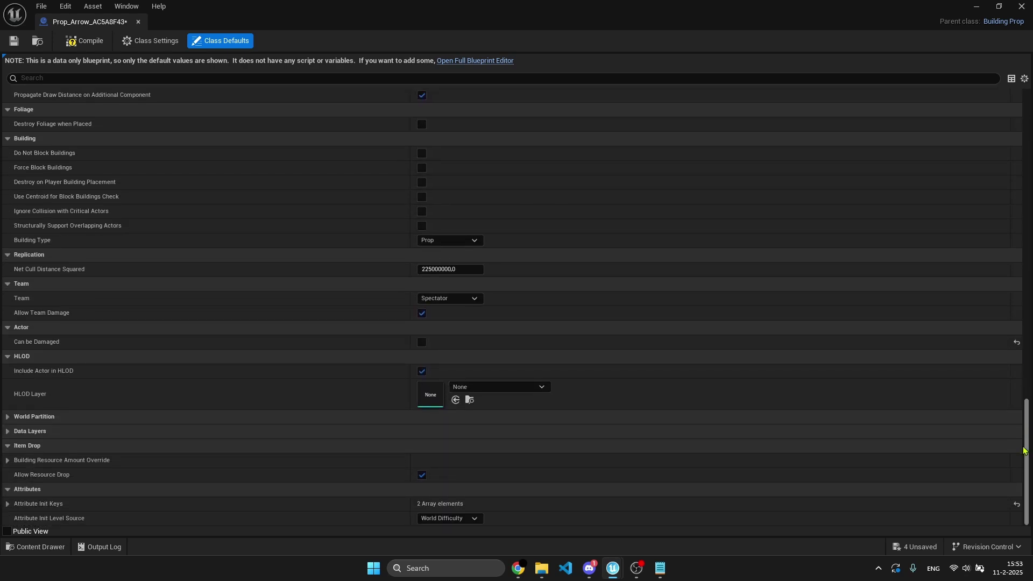
pyautogui.click(9, 505)
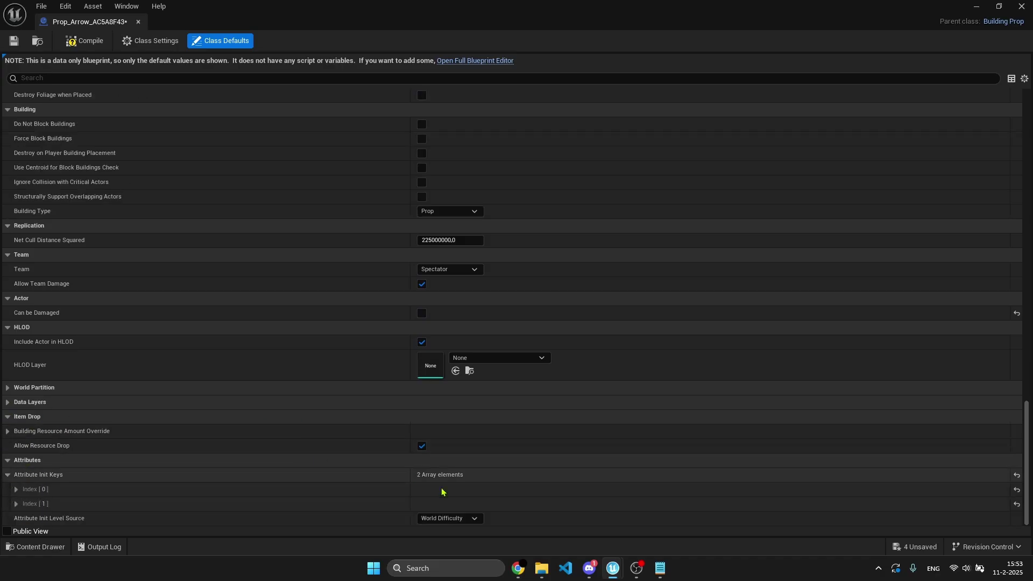
pyautogui.scroll(-1, 26, 513)
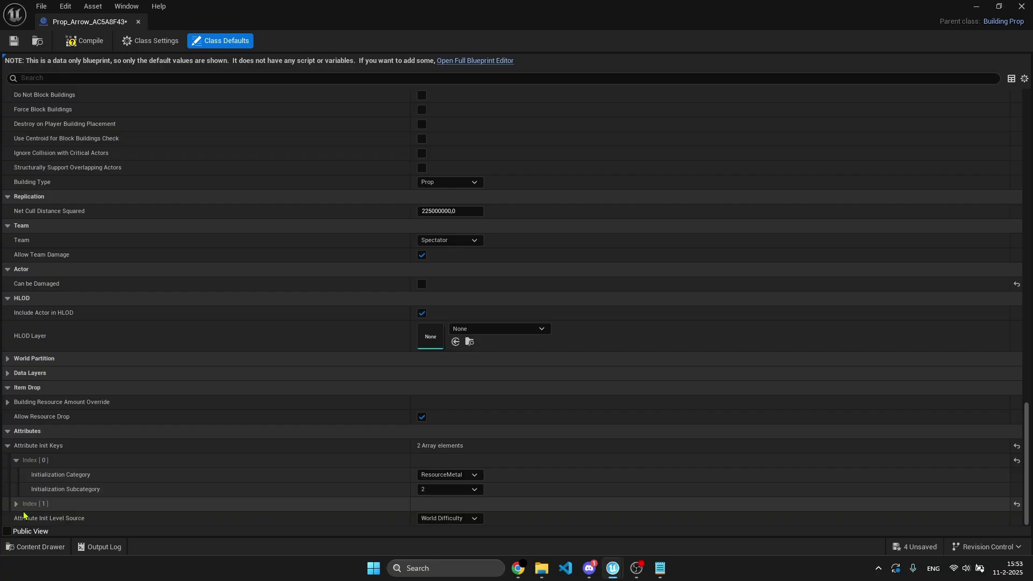
pyautogui.click(24, 509)
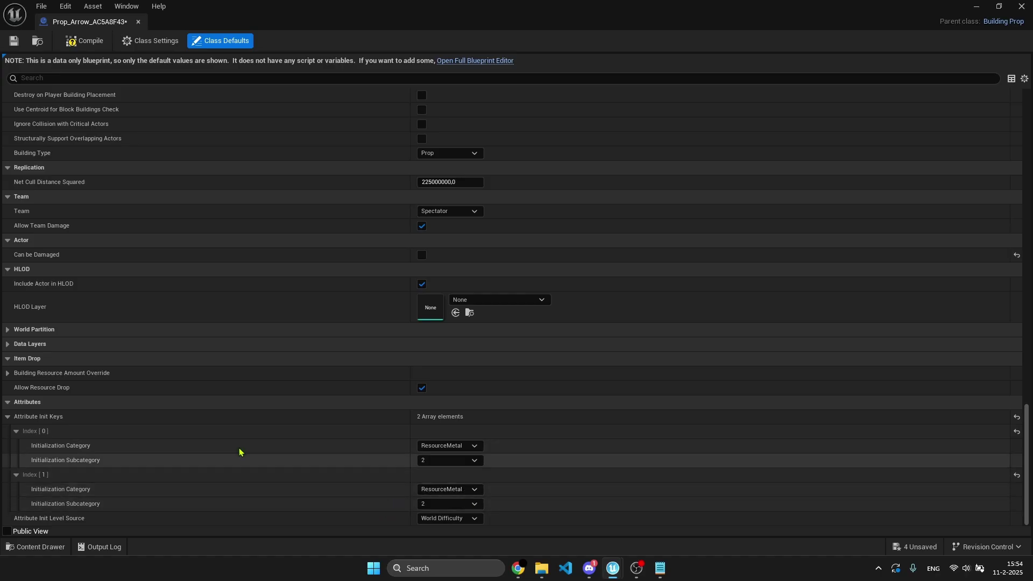
# - Compile and save the arrow prop blueprint, and close it
pyautogui.click(81, 44)
pyautogui.hotkey('ctrl', 's')
pyautogui.click(1022, 6)
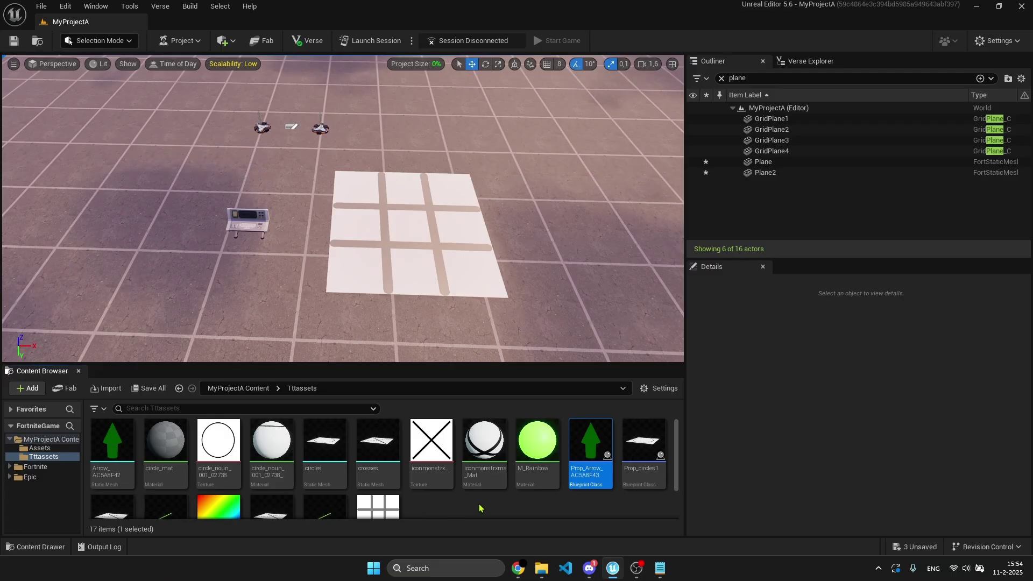
# - Check the static mesh and attribute init keys in the Prop_circles1 blueprint and the attribute init keys in Prop_crosses1
pyautogui.doubleClick(639, 450)
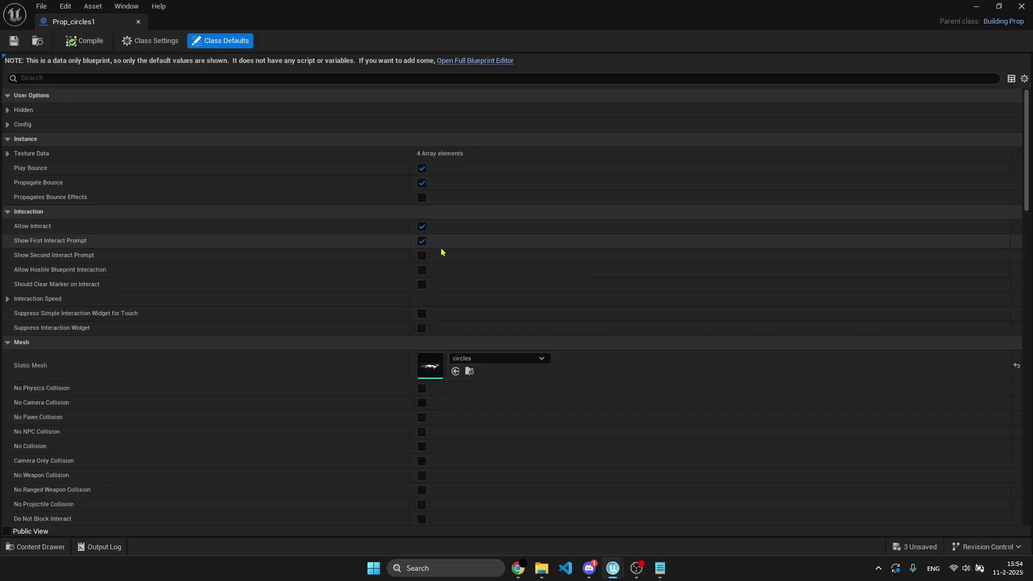
pyautogui.scroll(-15, 474, 251)
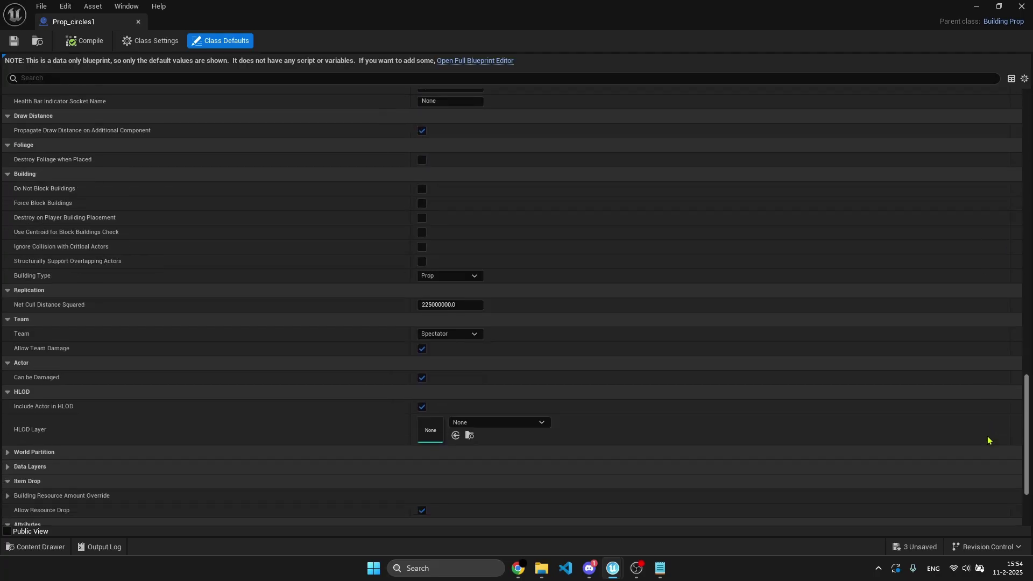
pyautogui.scroll(-5, 988, 440)
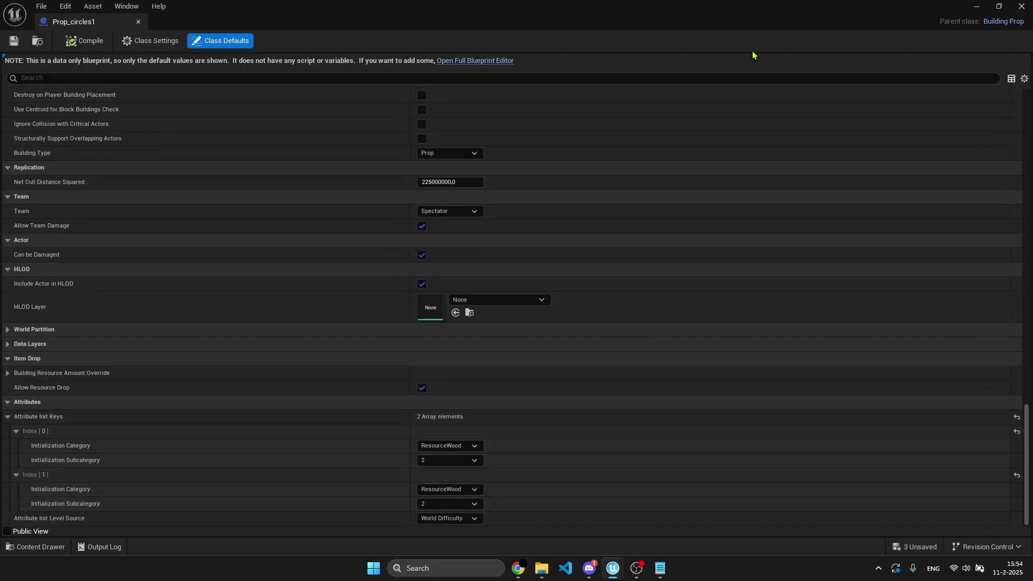
pyautogui.click(1021, 6)
pyautogui.scroll(-2, 531, 502)
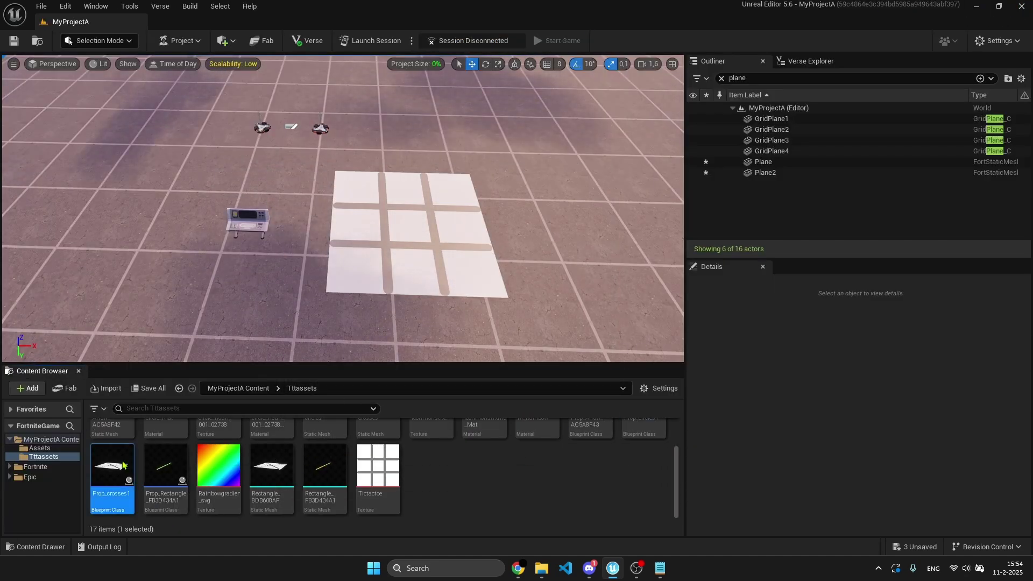
pyautogui.doubleClick(122, 464)
pyautogui.moveTo(1025, 136)
pyautogui.mouseDown()
pyautogui.moveTo(999, 254)
pyautogui.moveTo(992, 372)
pyautogui.moveTo(1002, 416)
pyautogui.mouseUp()
pyautogui.scroll(-8, 76, 459)
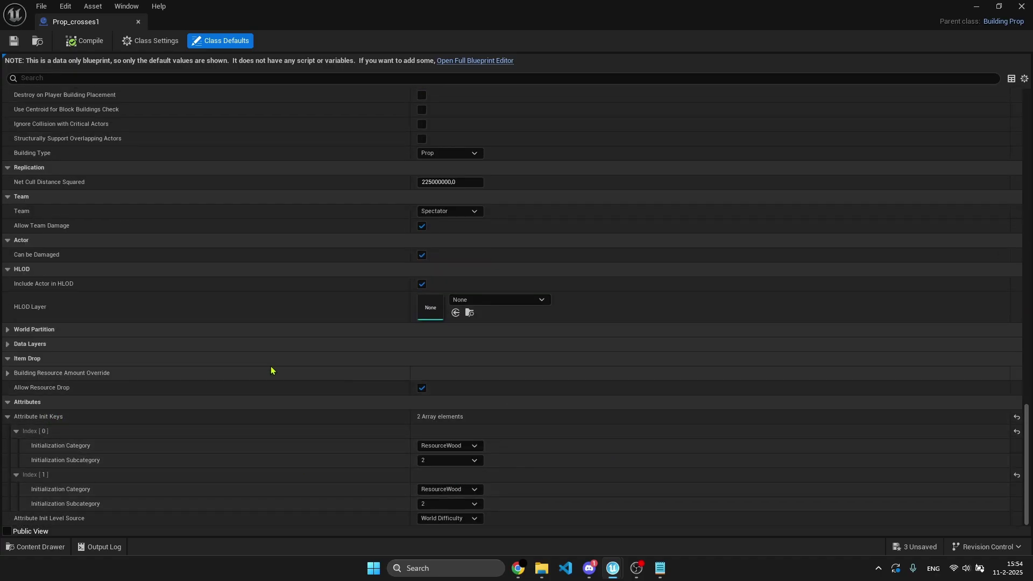
pyautogui.click(1022, 7)
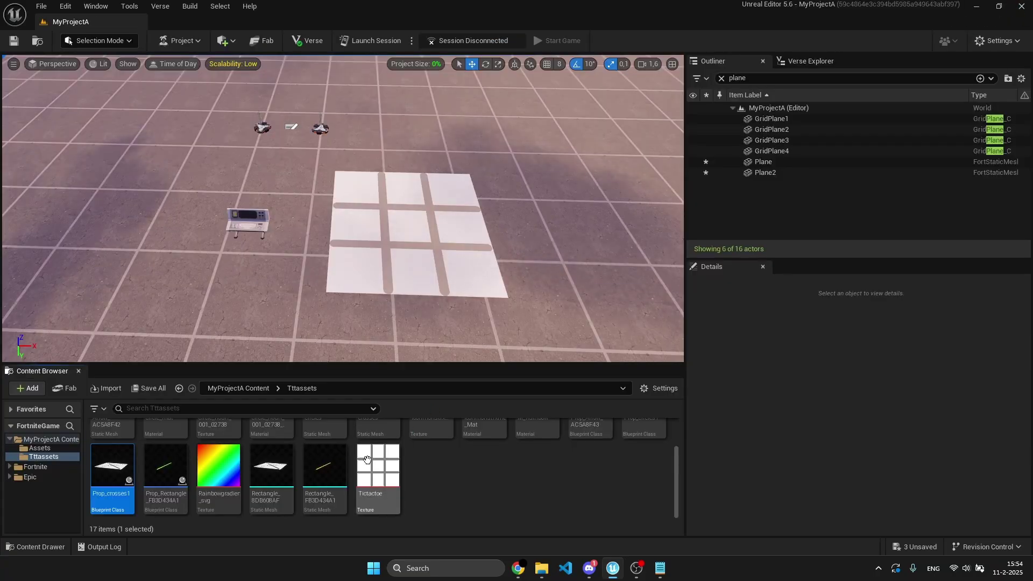
# - Check the static mesh, resource type and attribute init keys in the Prop_Rectangle_FB3D434A1 blueprint
pyautogui.doubleClick(166, 466)
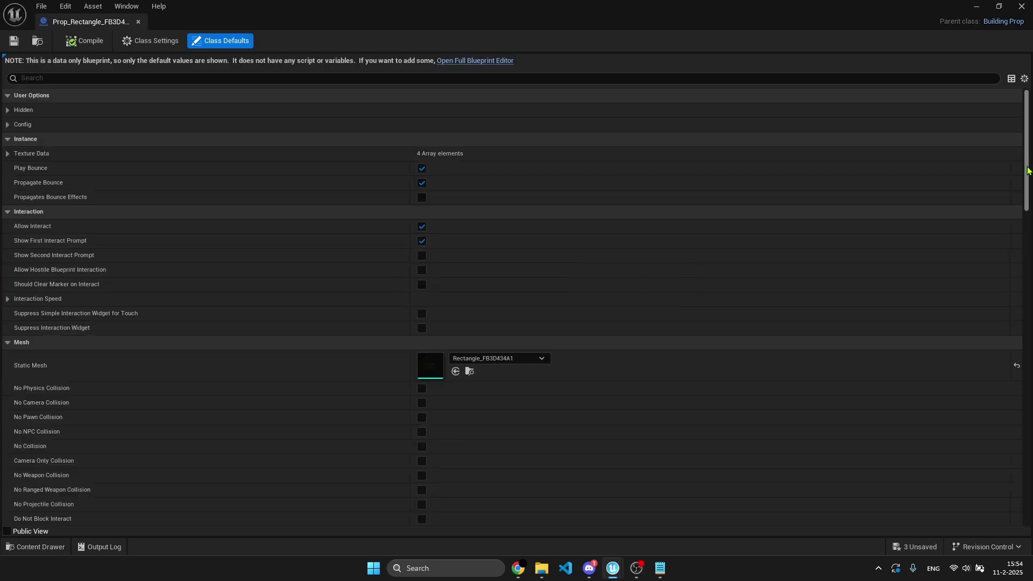
pyautogui.moveTo(1027, 165); pyautogui.dragTo(1019, 331)
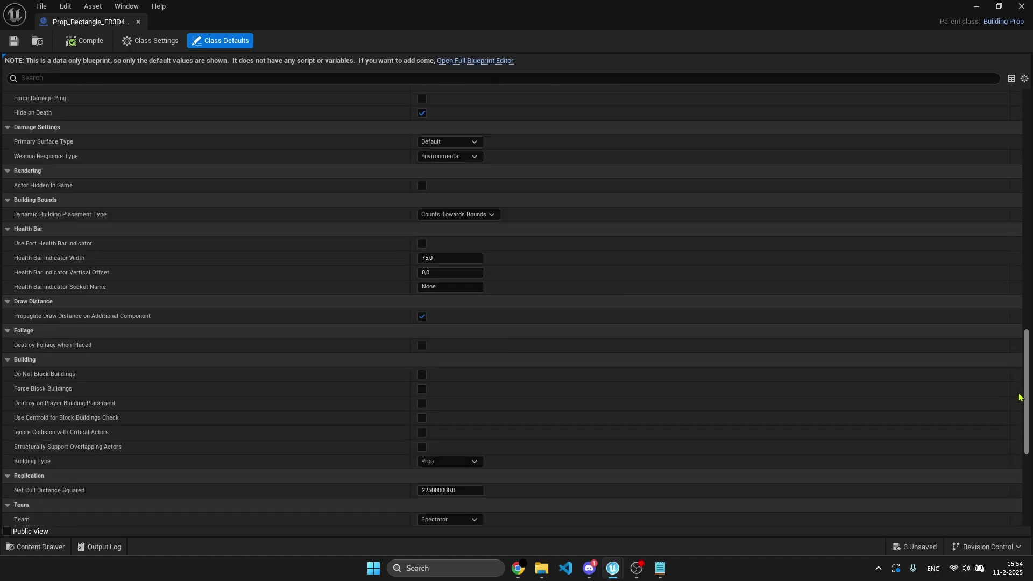
pyautogui.moveTo(1019, 397); pyautogui.dragTo(1015, 478)
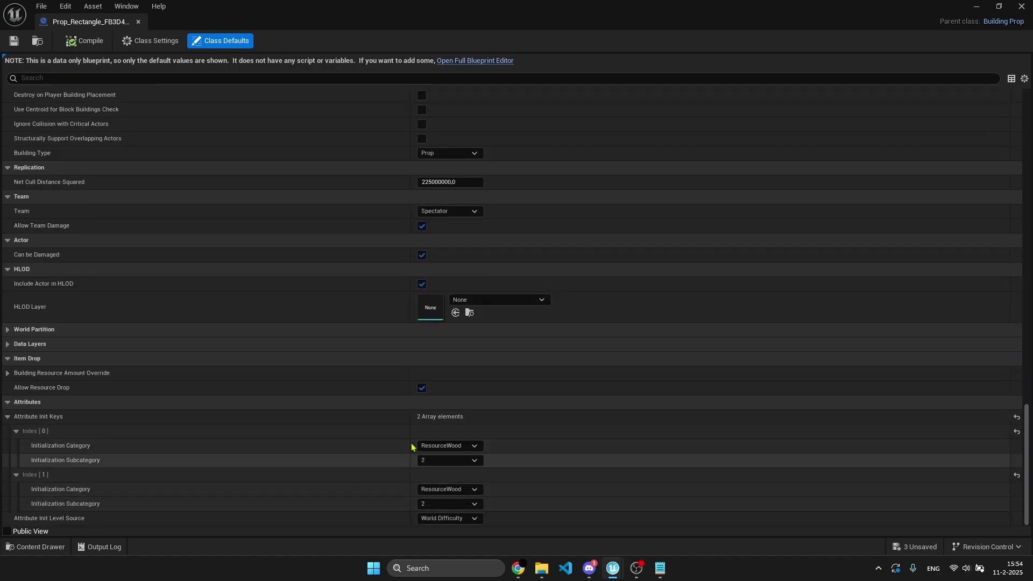
pyautogui.scroll(15, 531, 422)
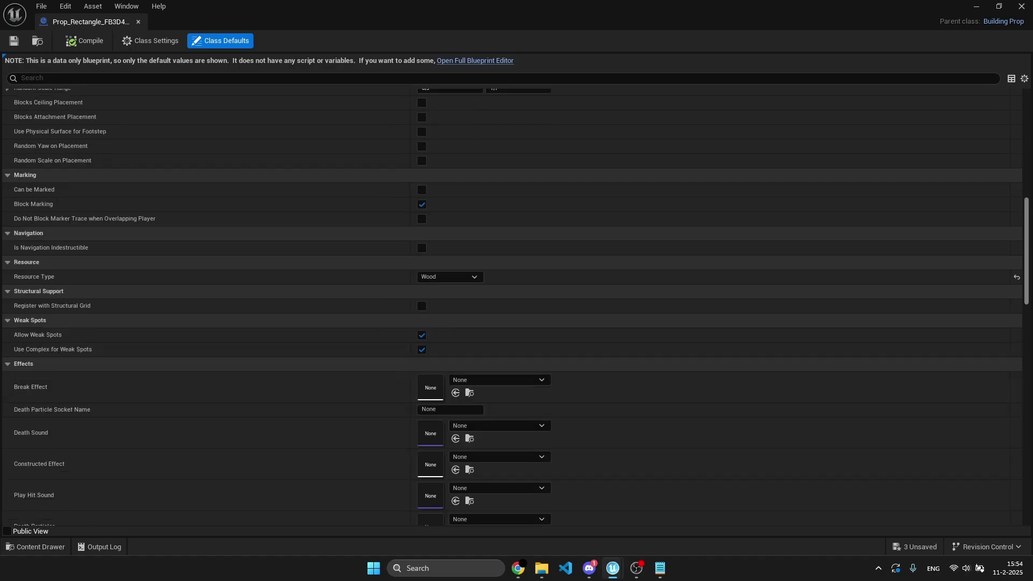
pyautogui.scroll(5, 345, 279)
pyautogui.click(489, 256)
pyautogui.click(511, 257)
pyautogui.click(1022, 7)
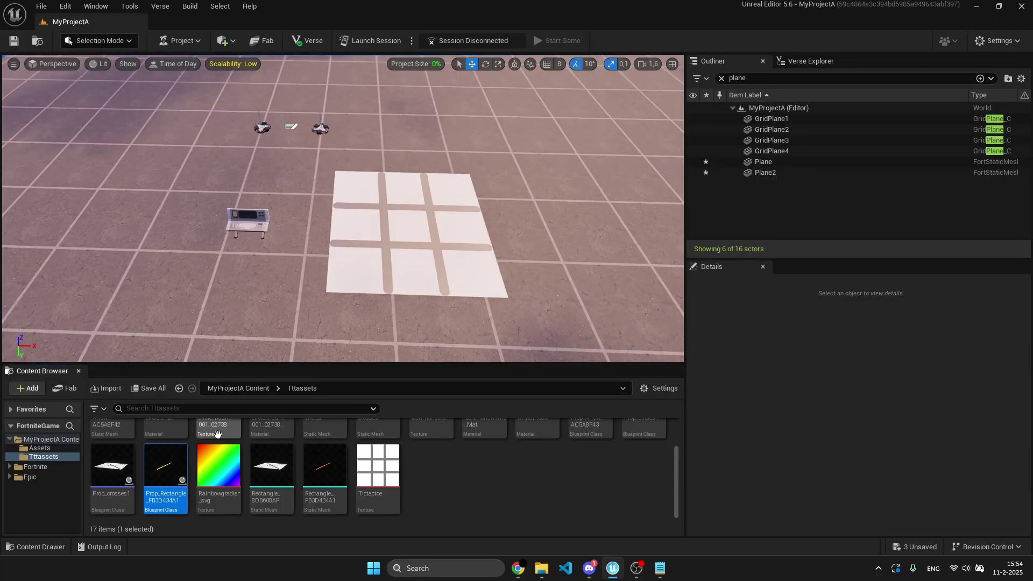
# - Return to the Assets folder and select the TicTacToe device in the level to inspect its properties
pyautogui.click(229, 391)
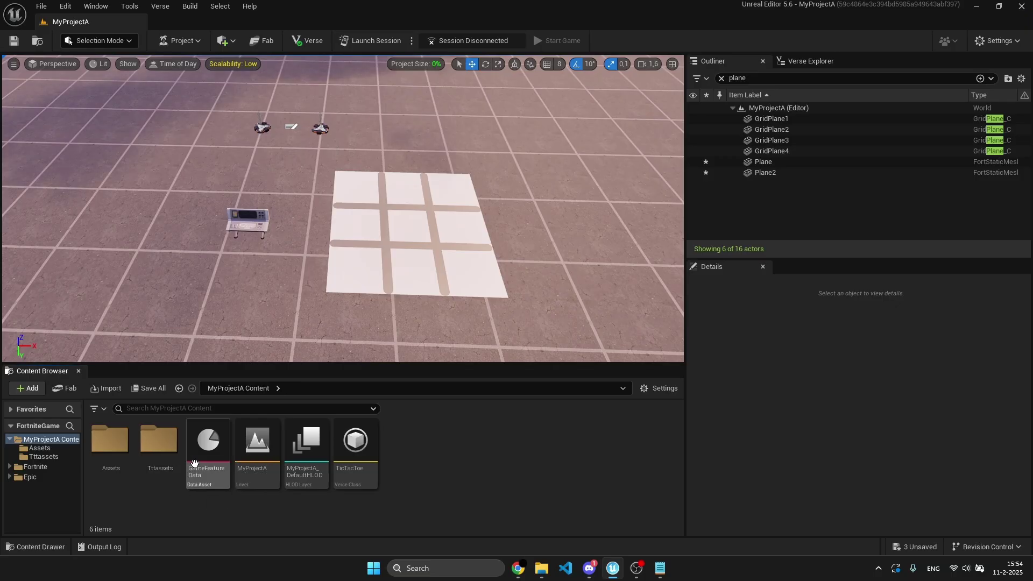
pyautogui.click(102, 449)
pyautogui.doubleClick(102, 447)
pyautogui.press('w')
pyautogui.moveTo(334, 323)
pyautogui.mouseDown(button='right')
pyautogui.moveTo(377, 310)
pyautogui.moveTo(337, 323)
pyautogui.mouseUp(button='right')
pyautogui.press('s')
pyautogui.moveTo(345, 285); pyautogui.dragTo(399, 290, button='right')
pyautogui.press('a')
pyautogui.press('w')
pyautogui.click(329, 335)
pyautogui.moveTo(330, 335); pyautogui.dragTo(303, 354, button='right')
pyautogui.press('w')
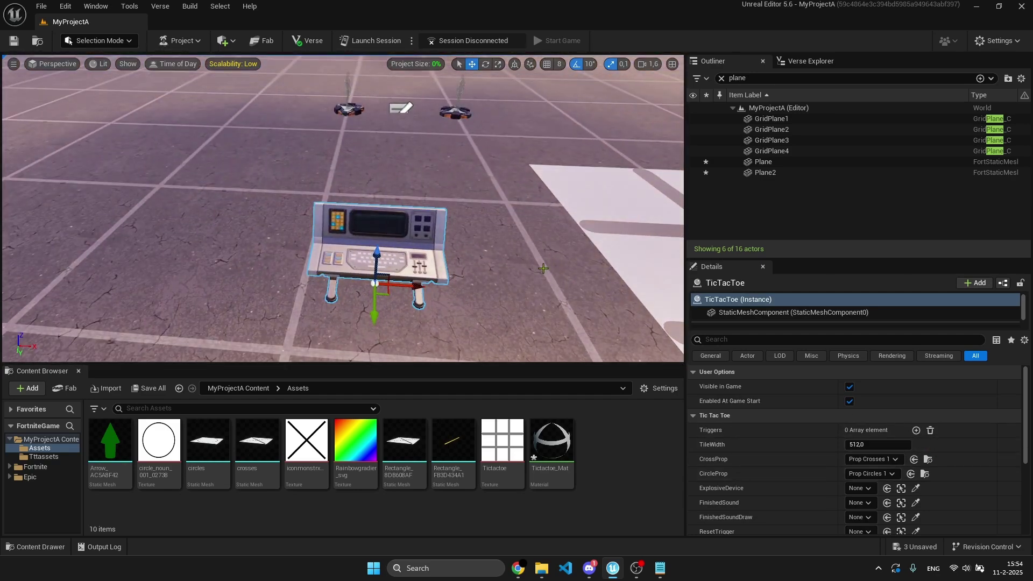
# - Search the Fortnite content for "trigger" and place a Trigger device on a corner tile of the board
pyautogui.moveTo(377, 291); pyautogui.dragTo(552, 309, button='right')
pyautogui.press('s')
pyautogui.click(181, 410)
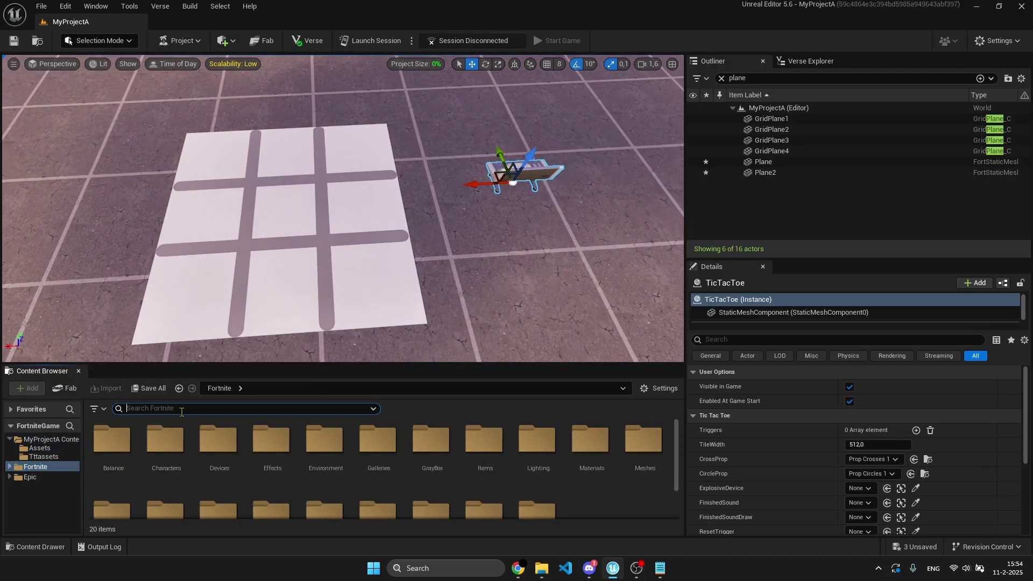
pyautogui.write('trigger')
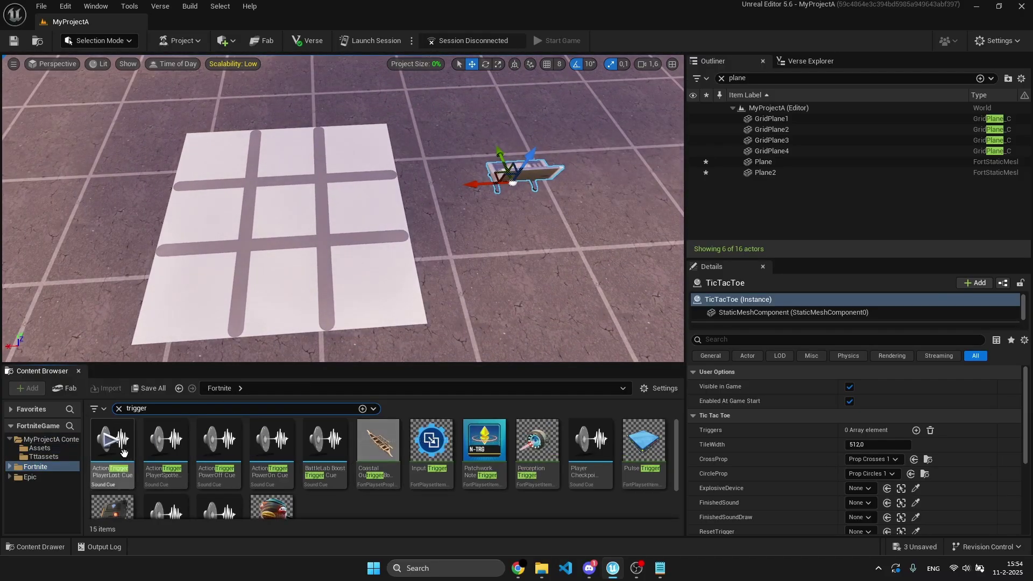
pyautogui.moveTo(124, 487); pyautogui.dragTo(371, 273)
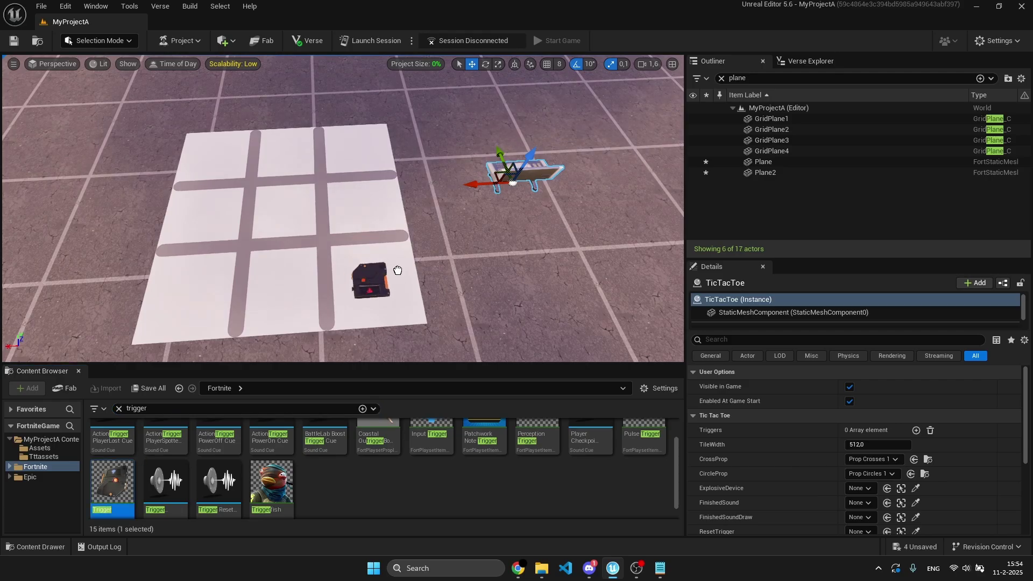
pyautogui.moveTo(438, 256); pyautogui.dragTo(372, 237, button='right')
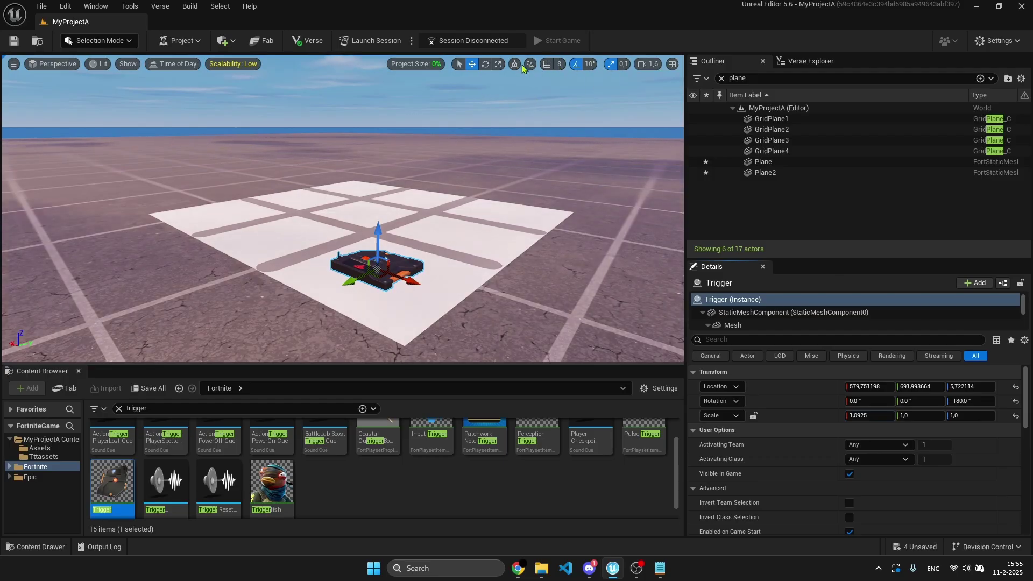
# - Scale the trigger to 2.5 in X and 2.7 in Y to cover more of its tile
pyautogui.moveTo(523, 69)
pyautogui.mouseDown(button='right')
pyautogui.moveTo(519, 32)
pyautogui.moveTo(530, 81)
pyautogui.mouseUp(button='right')
pyautogui.click(498, 65)
pyautogui.moveTo(387, 216); pyautogui.dragTo(388, 243, button='right')
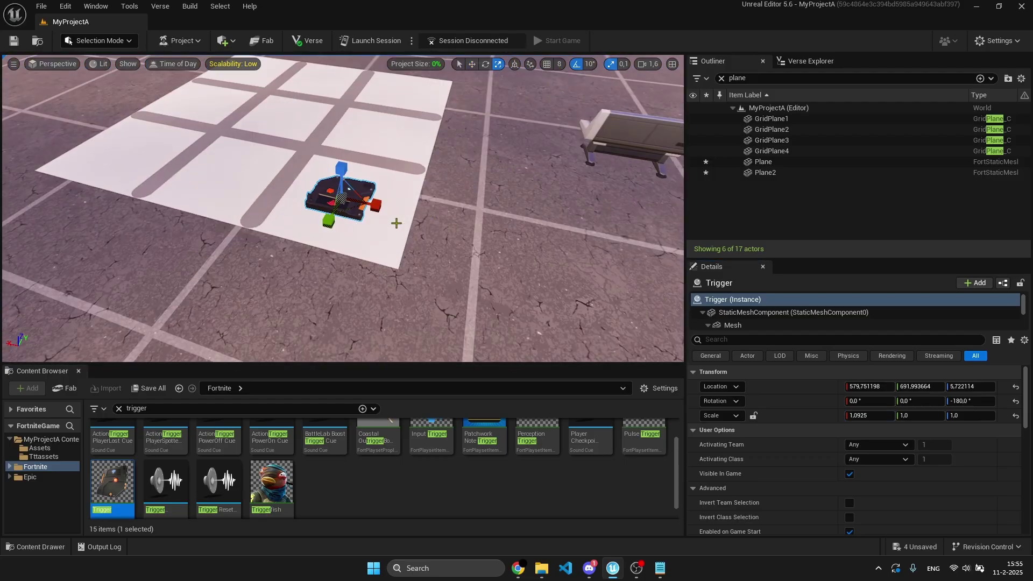
pyautogui.moveTo(327, 218); pyautogui.dragTo(331, 238)
pyautogui.moveTo(331, 238); pyautogui.dragTo(264, 71, button='right')
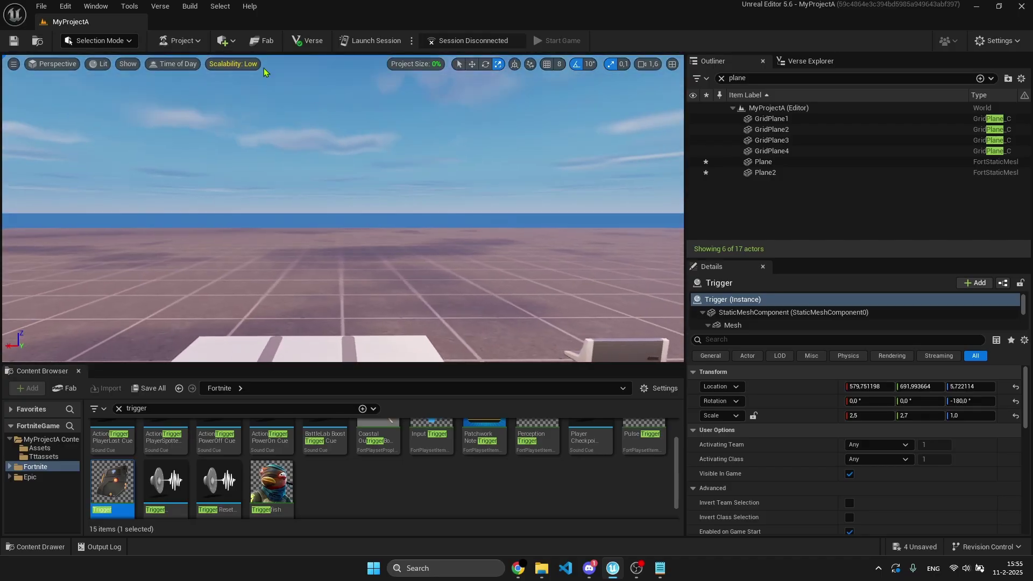
# - Duplicate the scaled trigger across the board so that each of the nine tiles has its own trigger
pyautogui.click(472, 66)
pyautogui.moveTo(446, 118); pyautogui.dragTo(431, 232, button='right')
pyautogui.keyDown('alt'); pyautogui.moveTo(372, 262); pyautogui.dragTo(356, 154); pyautogui.keyUp('alt')
pyautogui.click(368, 239)
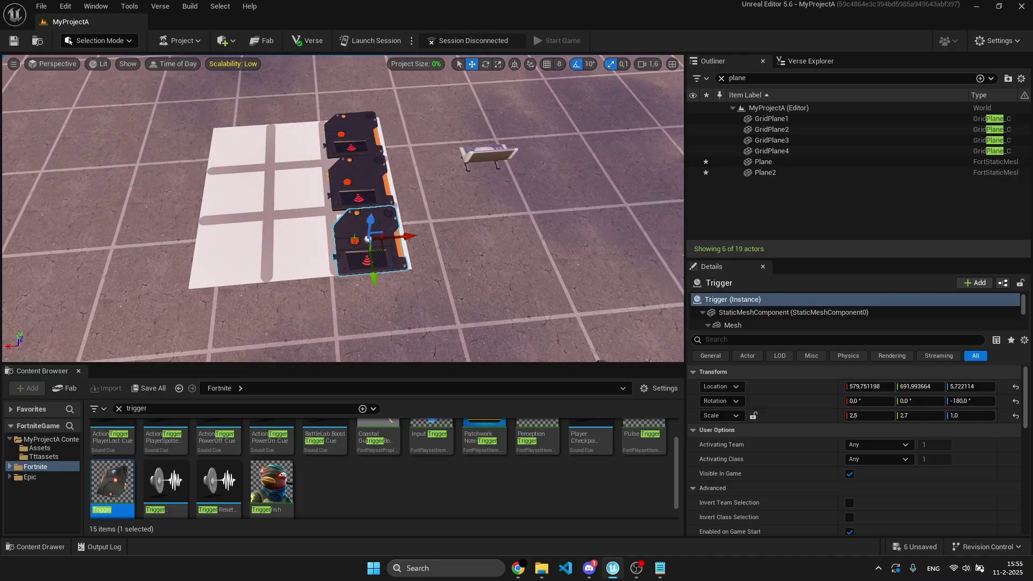
pyautogui.keyDown('alt'); pyautogui.moveTo(387, 235); pyautogui.dragTo(275, 134); pyautogui.keyUp('alt')
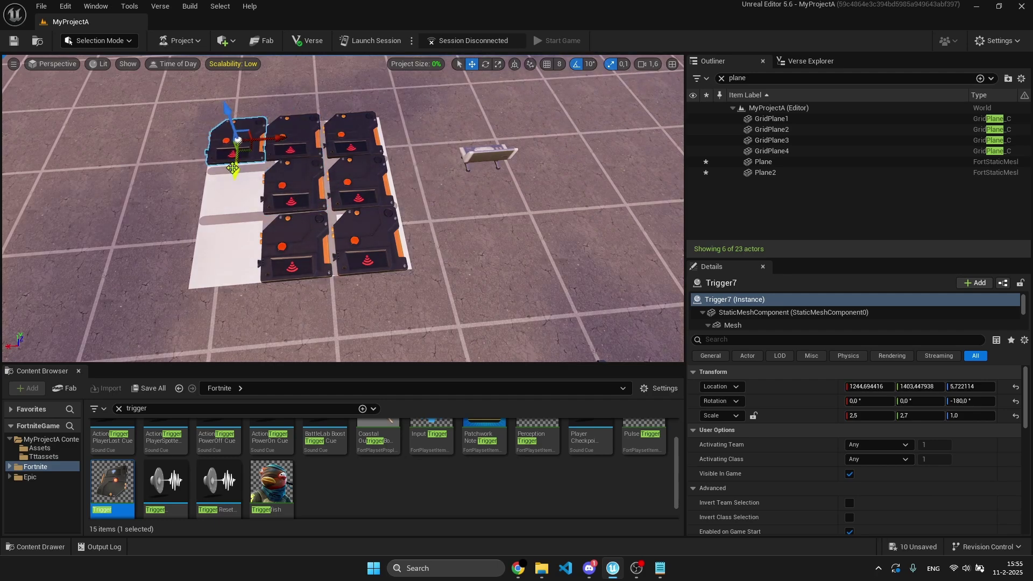
pyautogui.keyDown('alt'); pyautogui.moveTo(233, 169); pyautogui.dragTo(237, 281); pyautogui.keyUp('alt')
# - Select all nine board triggers and disable Visible in Game for them
pyautogui.moveTo(234, 285); pyautogui.dragTo(162, 275, button='right')
pyautogui.keyDown('shift'); pyautogui.click(250, 269); pyautogui.keyUp('shift')
pyautogui.keyDown('shift'); pyautogui.click(181, 241); pyautogui.keyUp('shift')
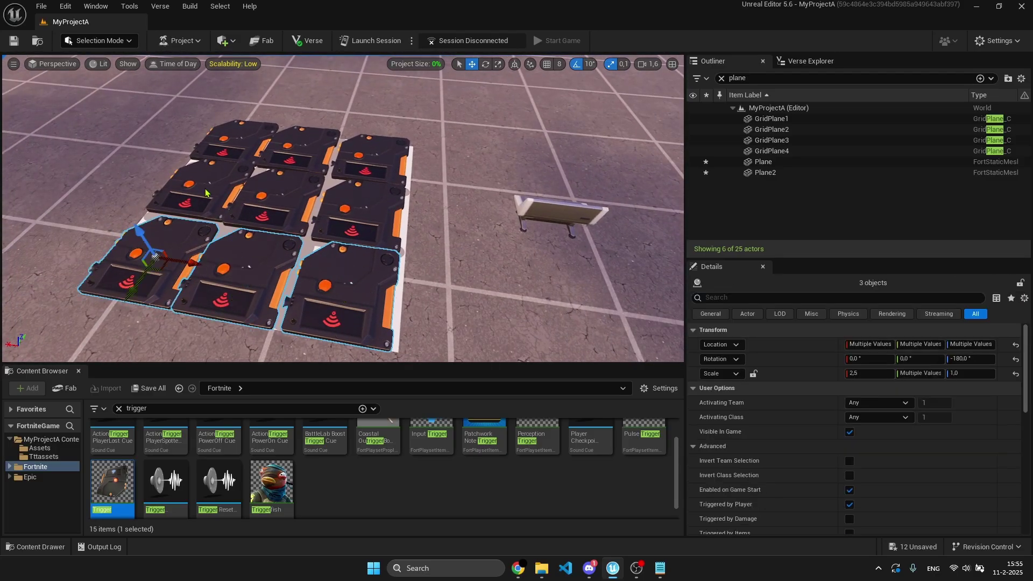
pyautogui.keyDown('ctrl'); pyautogui.click(298, 149); pyautogui.keyUp('ctrl')
pyautogui.keyDown('ctrl'); pyautogui.click(246, 138); pyautogui.keyUp('ctrl')
pyautogui.scroll(-2, 858, 396)
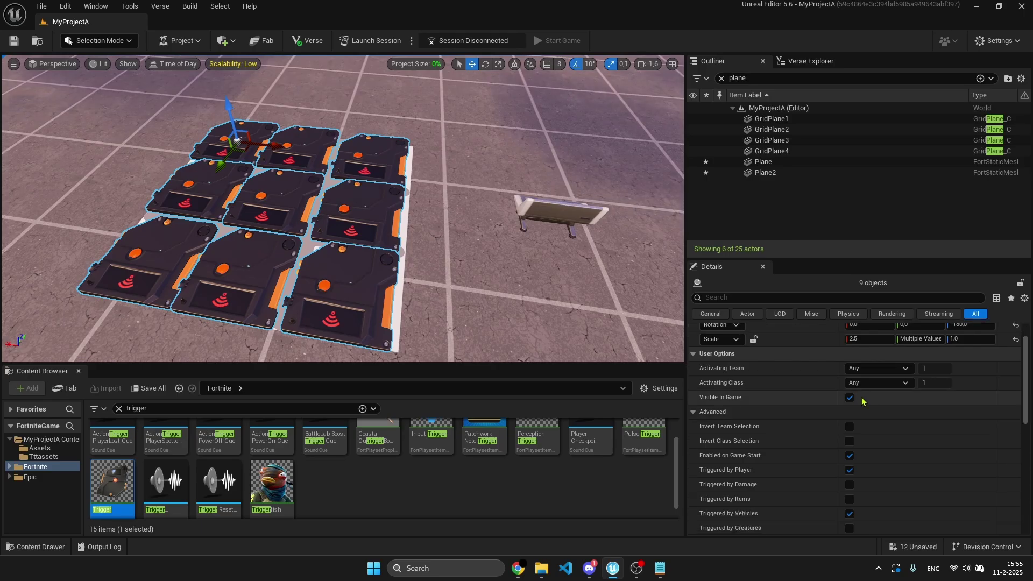
pyautogui.click(850, 398)
# - Enable Triggered by Damage on all nine triggers and disable triggering by Player, Vehicles, Sequencers and Water
pyautogui.scroll(-2, 826, 428)
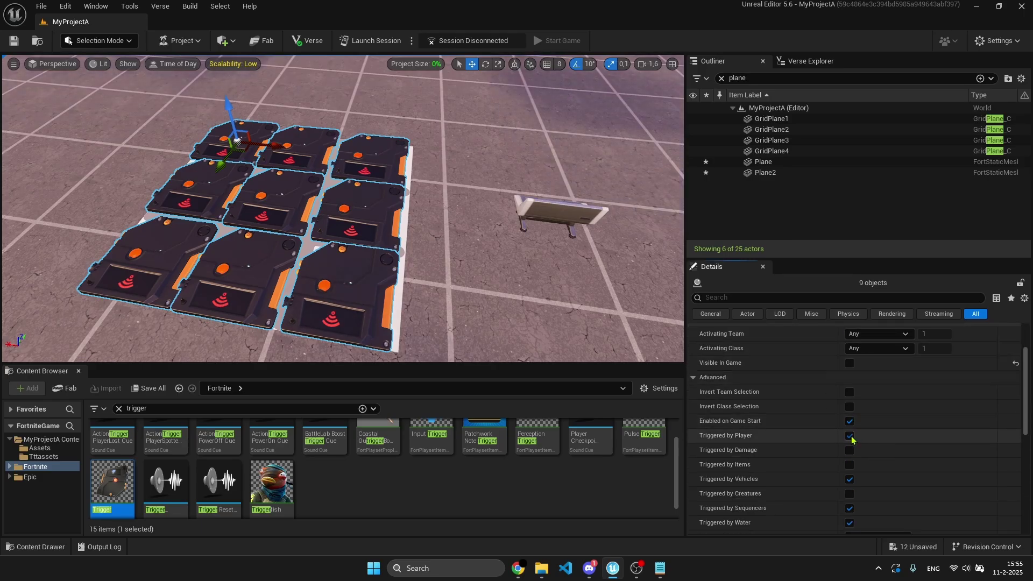
pyautogui.click(850, 435)
pyautogui.click(849, 450)
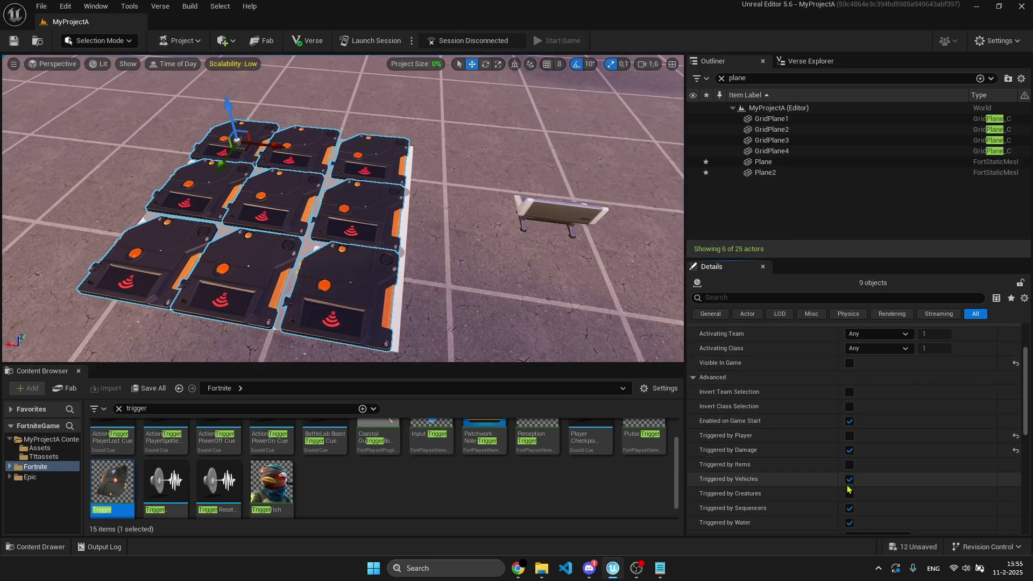
pyautogui.click(850, 479)
pyautogui.click(850, 508)
pyautogui.click(850, 523)
# - Disable Trigger SFX and Trigger VFX on the nine selected triggers
pyautogui.scroll(-4, 851, 487)
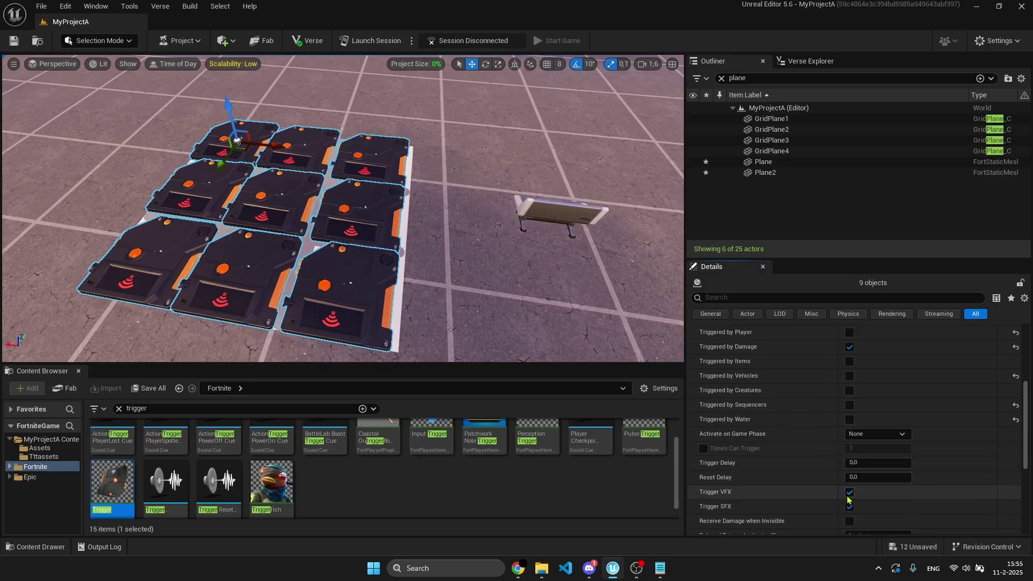
pyautogui.scroll(-1, 850, 490)
pyautogui.click(849, 421)
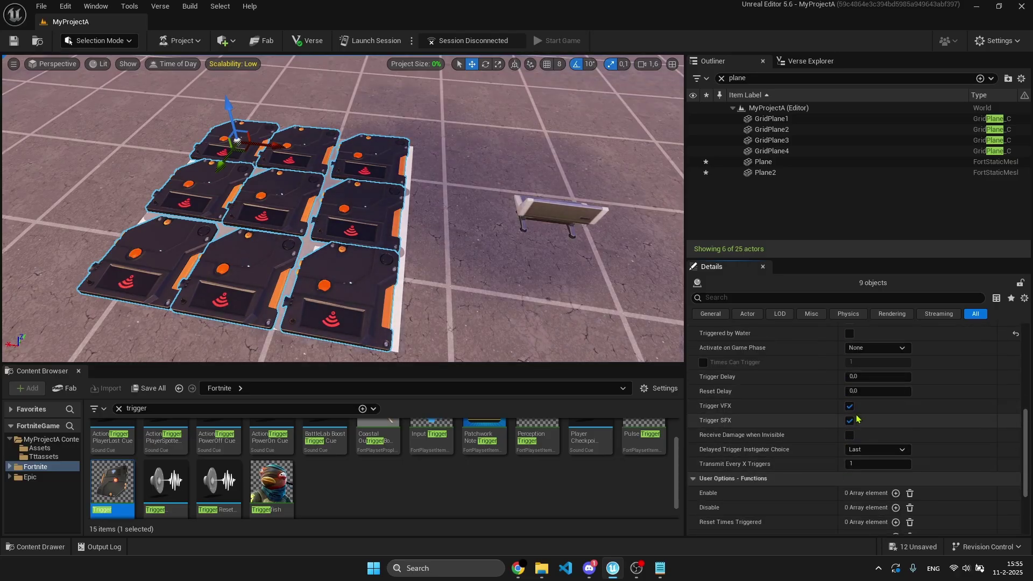
pyautogui.click(850, 407)
# - Select only the front corner trigger in the column nearest the TicTacToe device and rename it 00
pyautogui.moveTo(392, 295); pyautogui.dragTo(347, 280, button='right')
pyautogui.click(393, 296)
pyautogui.click(347, 262)
pyautogui.scroll(2, 348, 262)
pyautogui.scroll(-3, 429, 244)
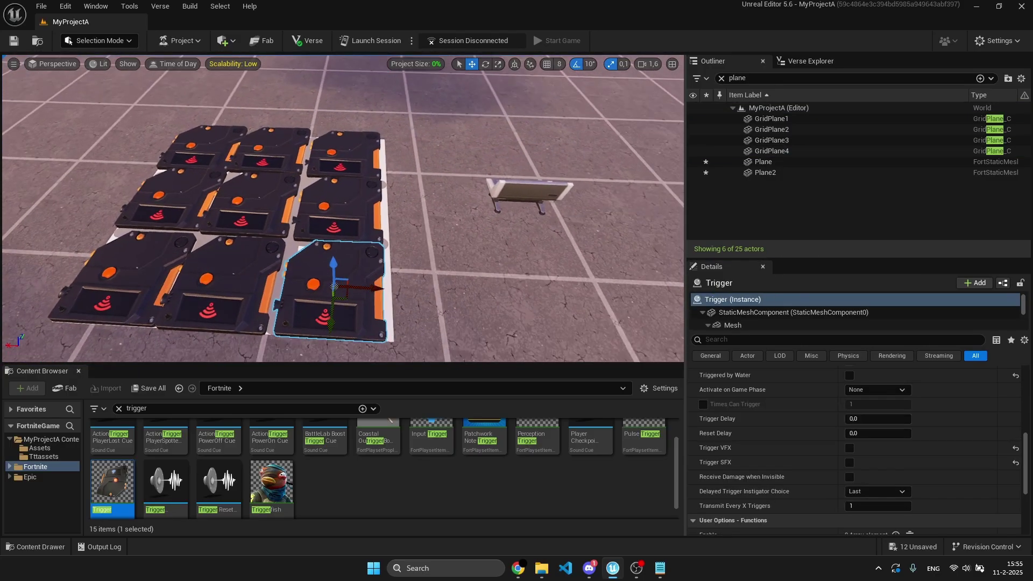
pyautogui.moveTo(429, 245); pyautogui.dragTo(438, 250, button='right')
pyautogui.scroll(2, 429, 244)
pyautogui.click(719, 284)
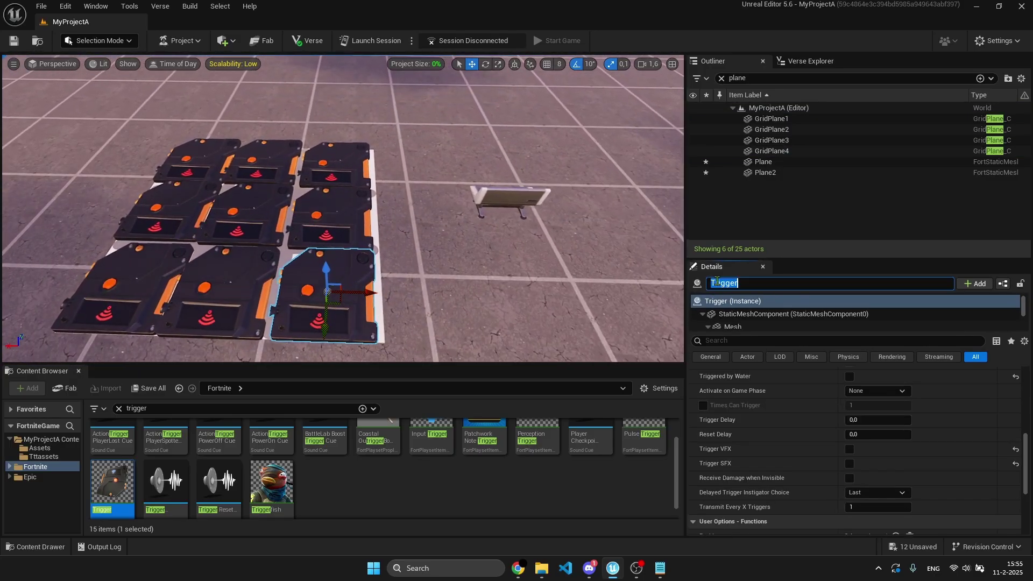
pyautogui.write('00')
pyautogui.press('Return')
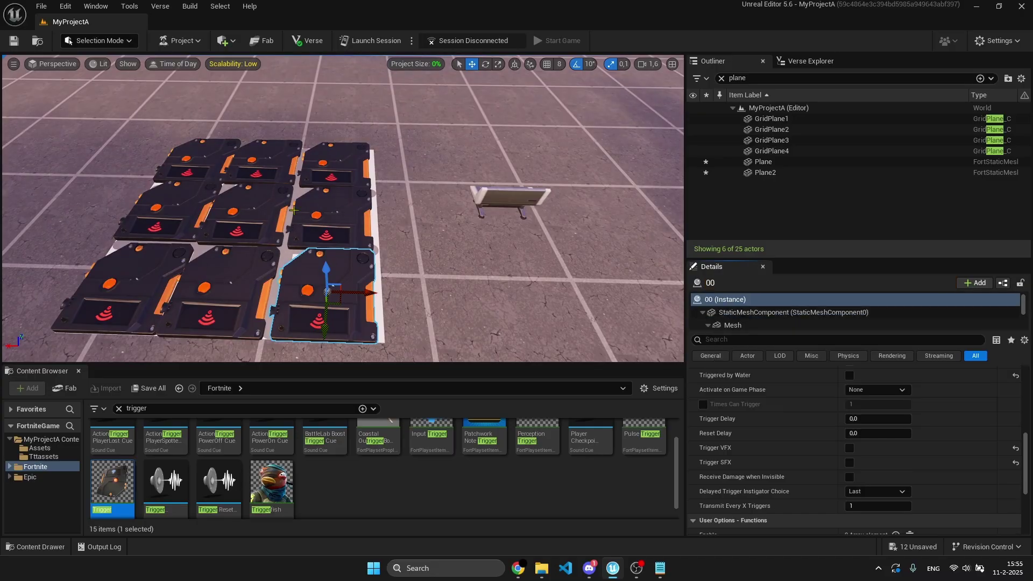
# - Rename the middle and back triggers of the column nearest the device 01 and 02
pyautogui.click(348, 232)
pyautogui.click(723, 284)
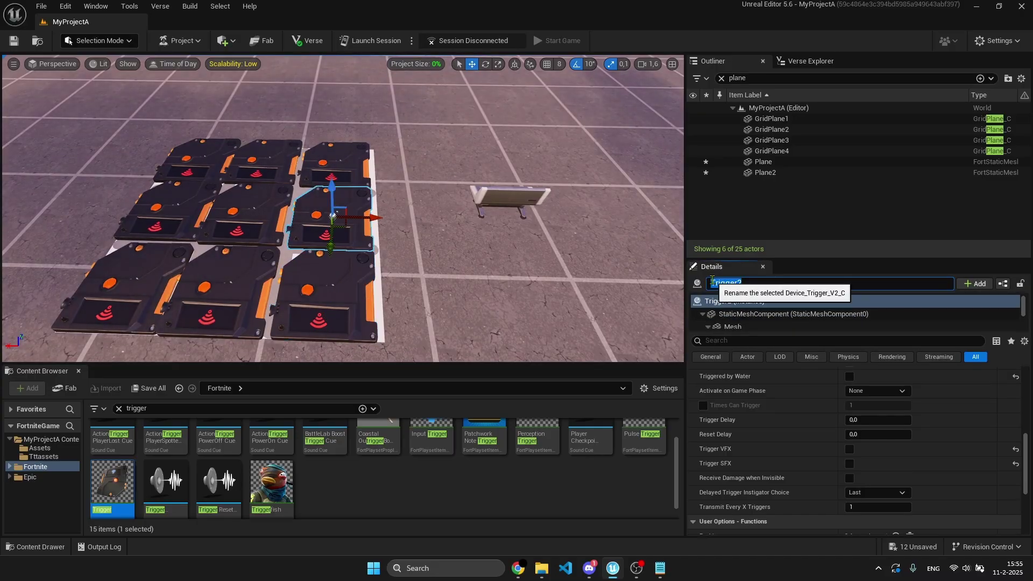
pyautogui.write('01')
pyautogui.press('Return')
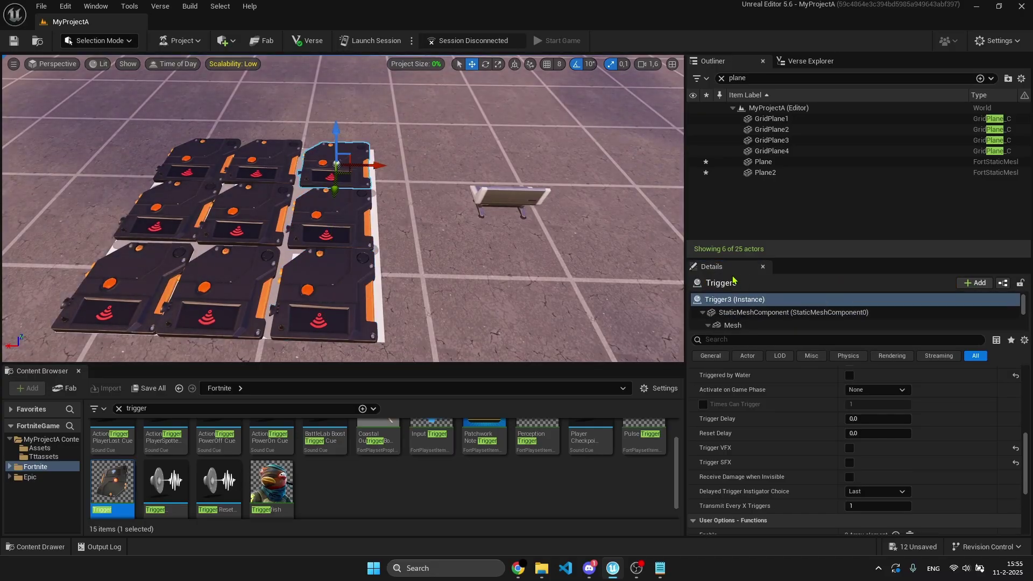
pyautogui.click(723, 284)
pyautogui.write('02')
pyautogui.press('Return')
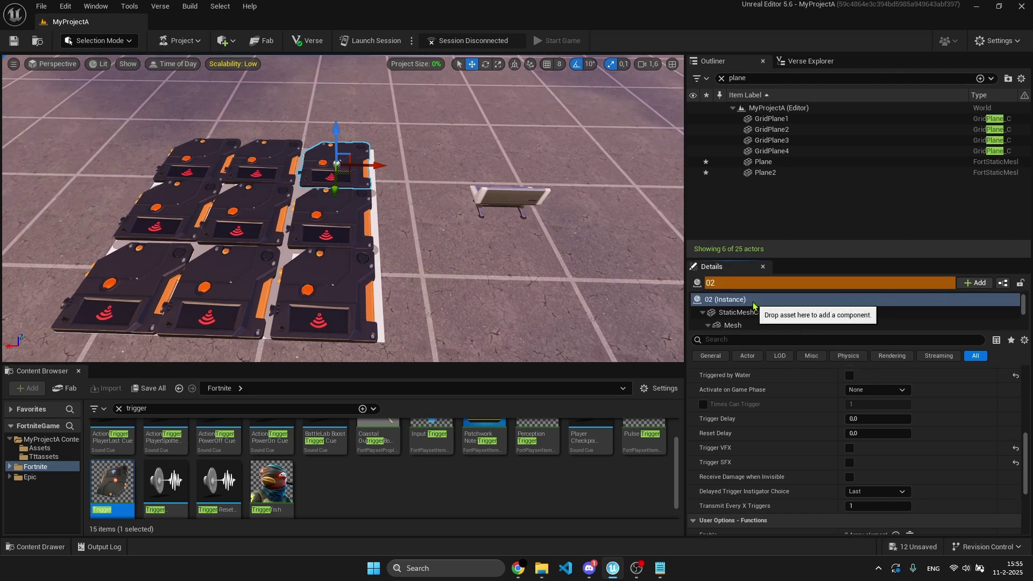
# - Rename the three triggers of the board's middle column 10, 11 and 12, from front to back
pyautogui.click(723, 285)
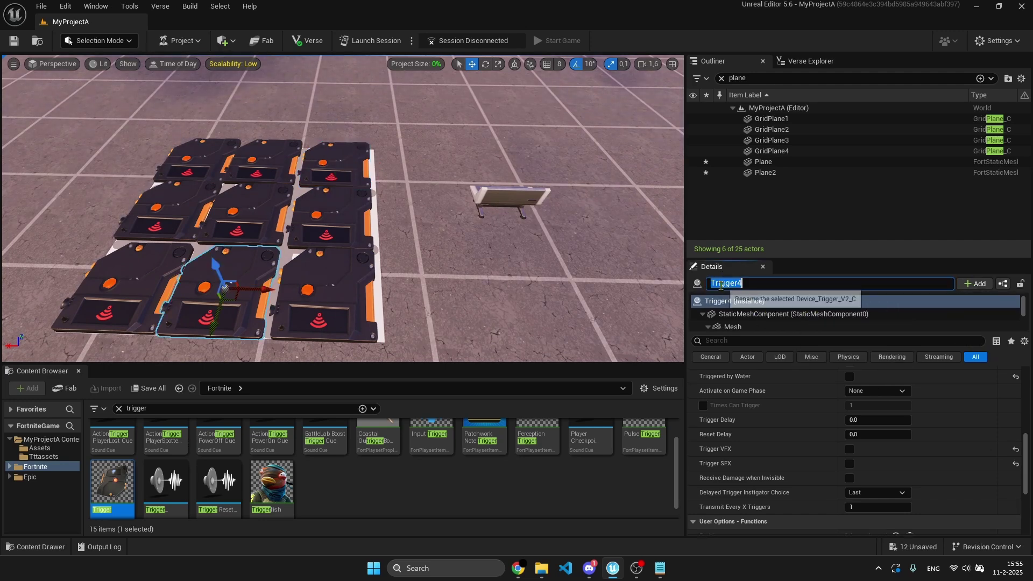
pyautogui.write('10')
pyautogui.press('Return')
pyautogui.click(724, 285)
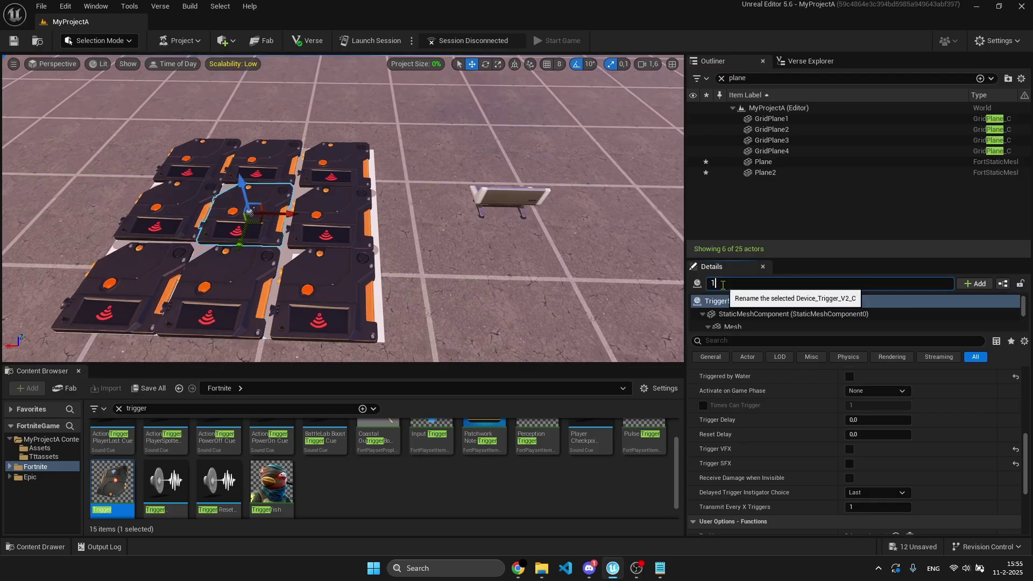
pyautogui.write('11')
pyautogui.press('Return')
pyautogui.click(268, 158)
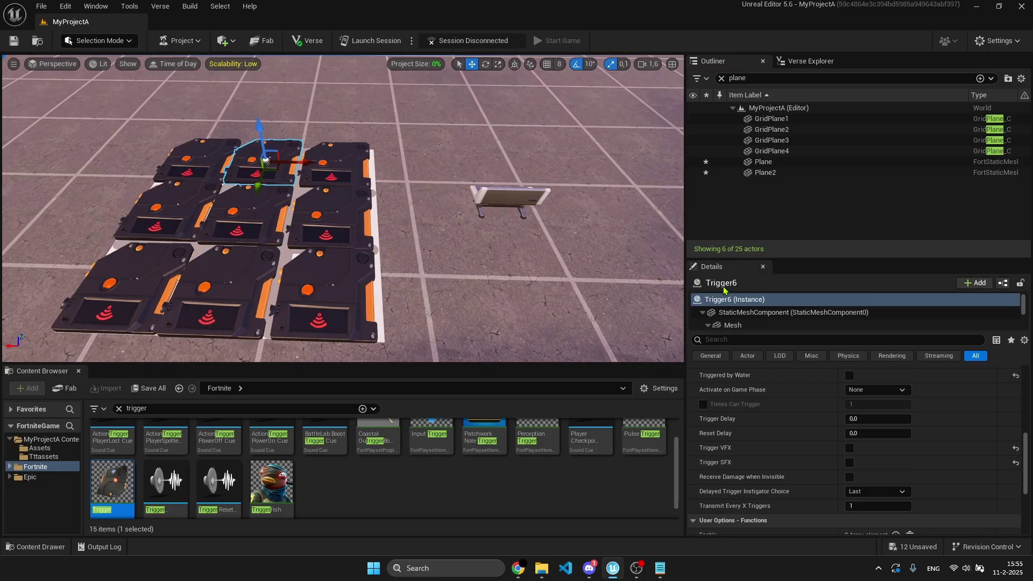
pyautogui.click(723, 284)
pyautogui.write('12')
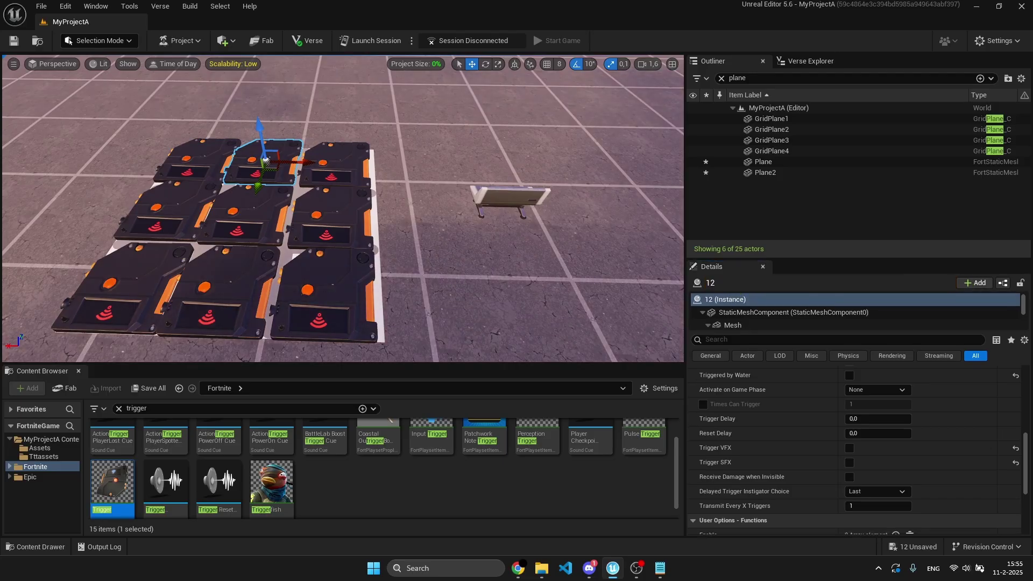
# - Rename the three triggers of the column farthest from the device 20, 21 and 22, from front to back
pyautogui.click(120, 277)
pyautogui.press('F2')
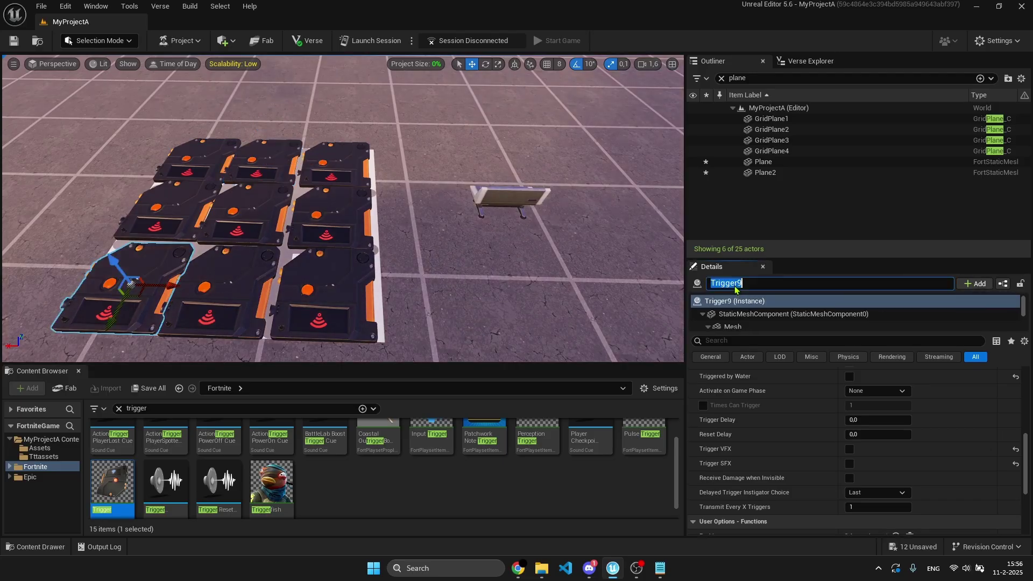
pyautogui.click(263, 275)
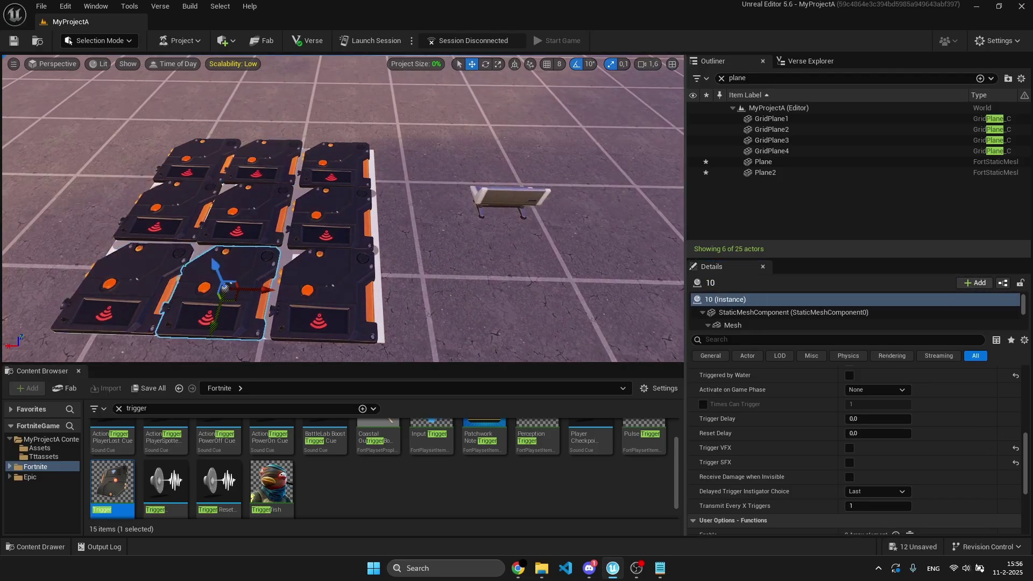
pyautogui.click(718, 282)
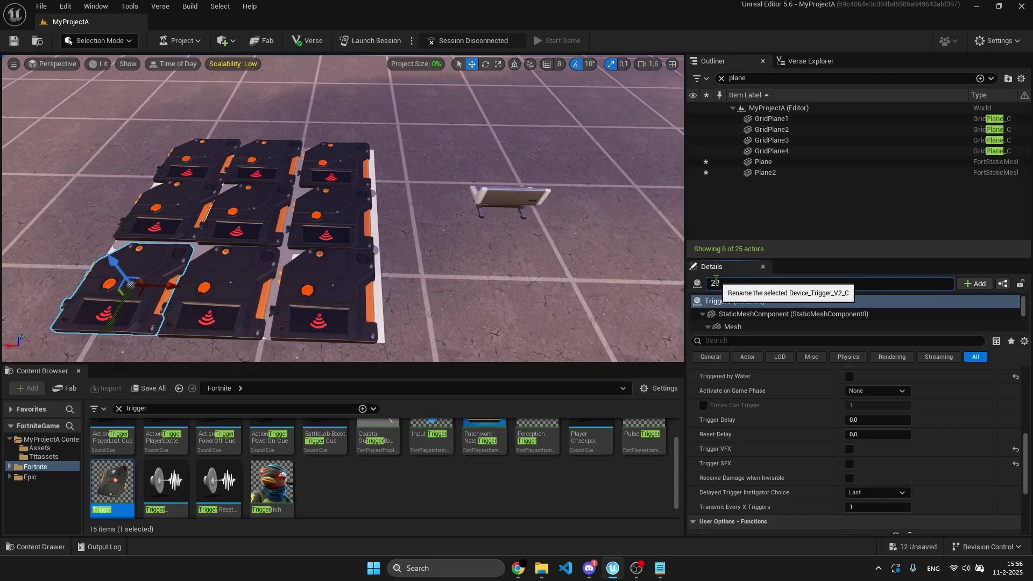
pyautogui.write('20')
pyautogui.press('Return')
pyautogui.click(161, 213)
pyautogui.click(724, 284)
pyautogui.write('21')
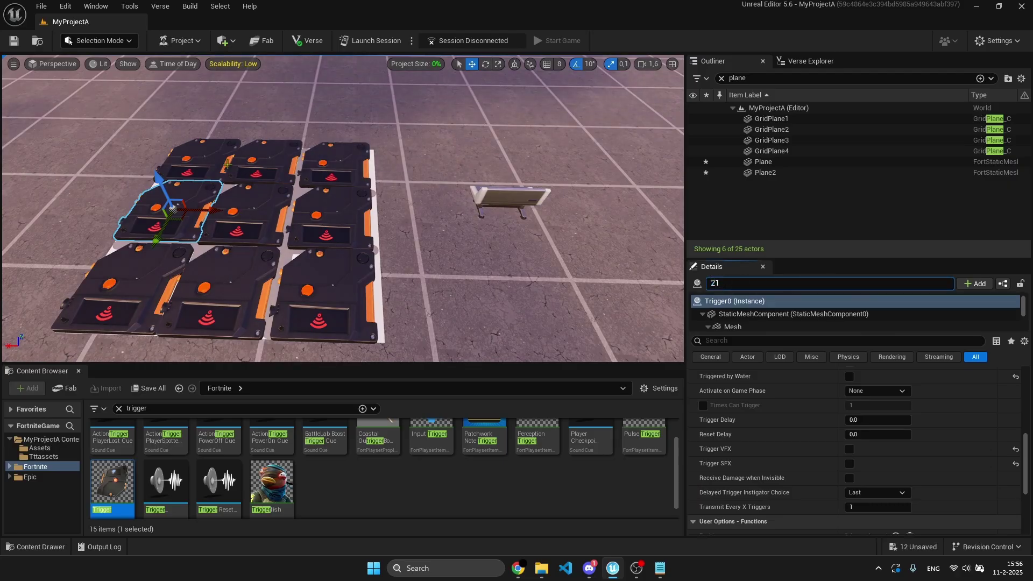
pyautogui.click(221, 160)
pyautogui.click(722, 284)
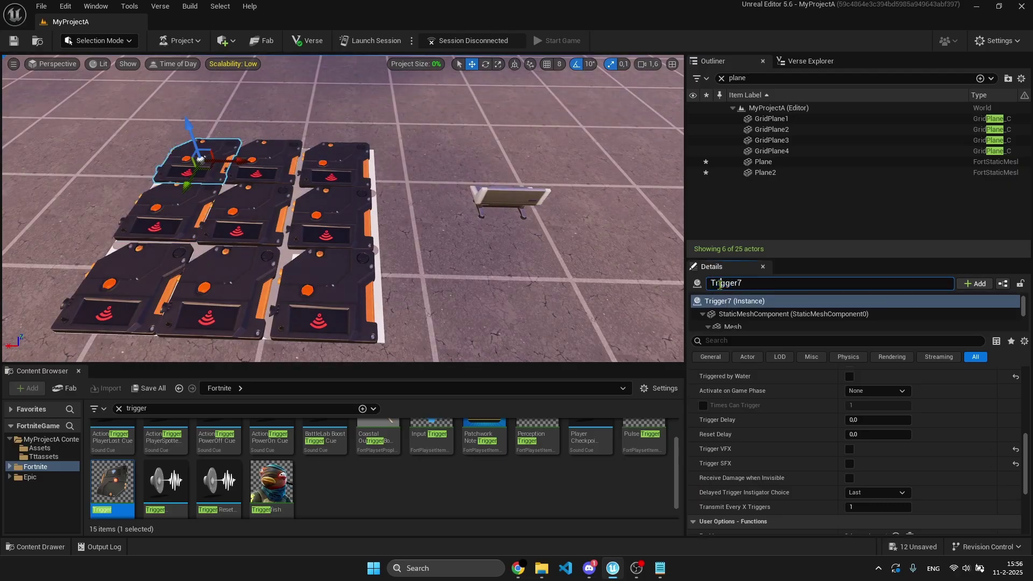
# - Select the TicTacToe device and add nine elements to its Triggers array
pyautogui.click(492, 213)
pyautogui.click(487, 203)
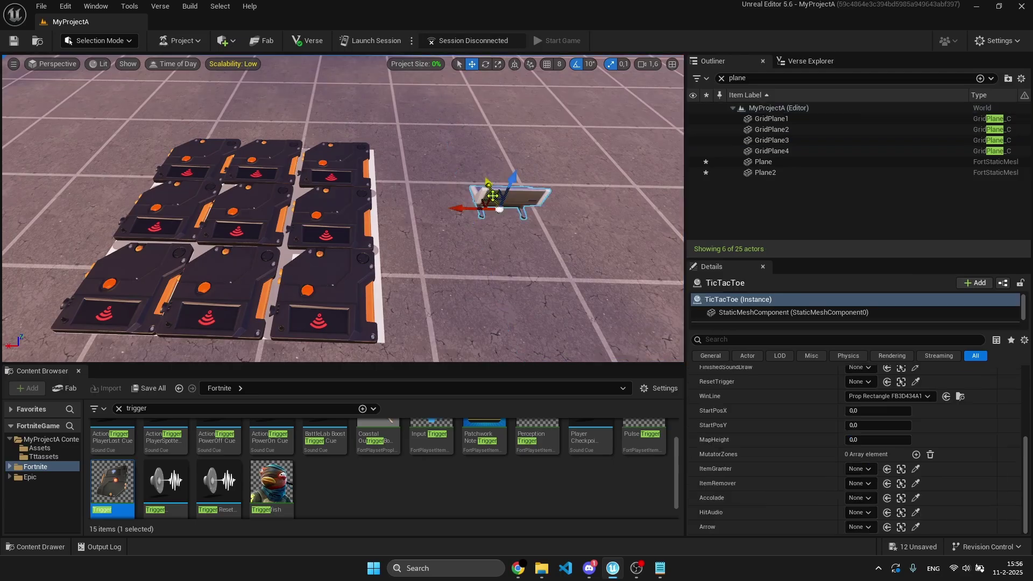
pyautogui.moveTo(486, 203); pyautogui.dragTo(549, 205, button='right')
pyautogui.scroll(4, 801, 425)
pyautogui.click(916, 430)
pyautogui.click(917, 431)
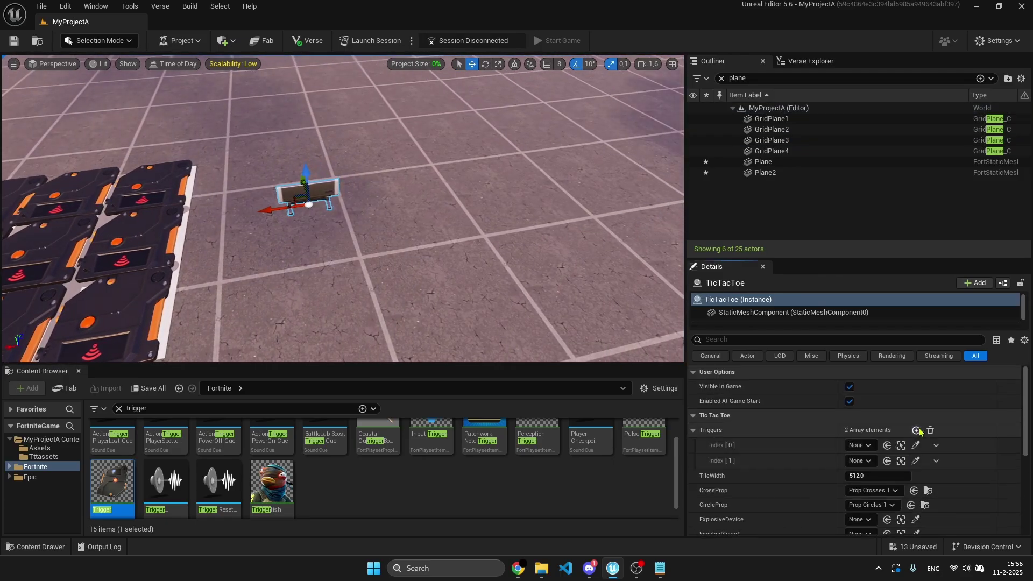
pyautogui.click(917, 430)
pyautogui.click(916, 431)
# - Assign triggers 00, 01, 02 and 10 to indices 0 to 3 of the Triggers array
pyautogui.scroll(-2, 915, 430)
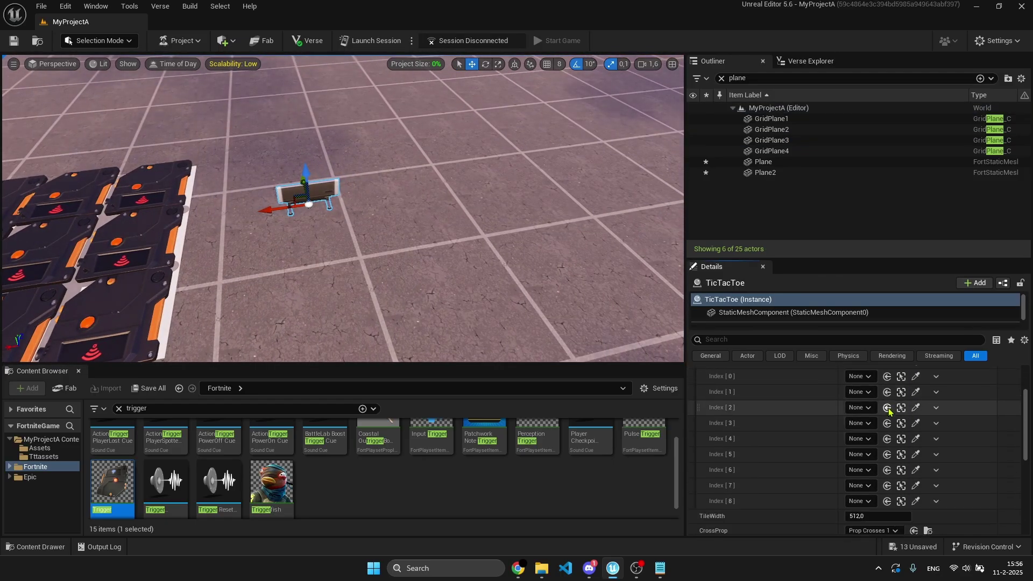
pyautogui.click(860, 393)
pyautogui.click(897, 269)
pyautogui.click(860, 409)
pyautogui.click(893, 295)
pyautogui.click(861, 425)
pyautogui.click(888, 336)
pyautogui.click(860, 440)
pyautogui.click(888, 347)
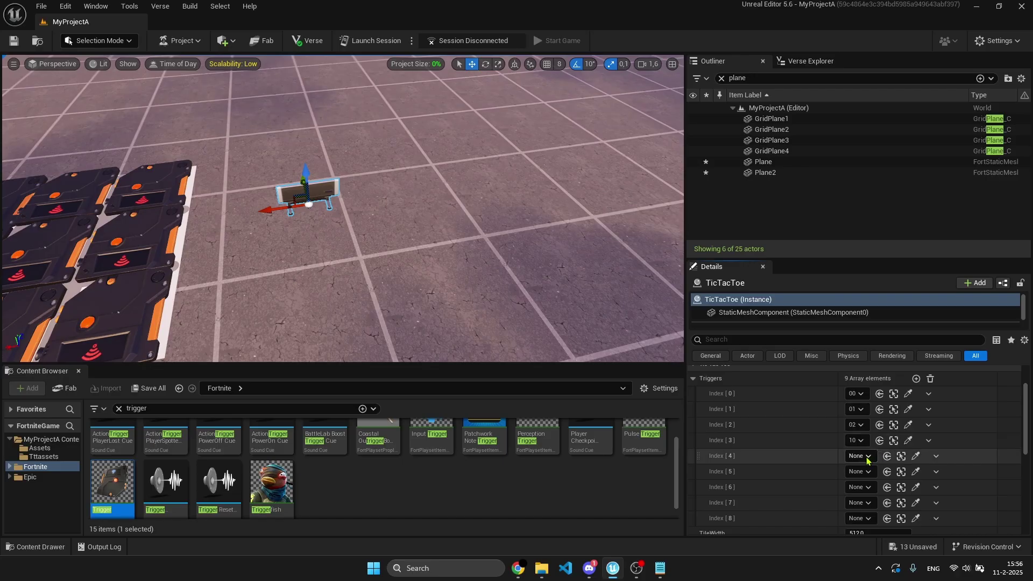
# - Assign triggers 11, 12, 20, 21 and 22 to indices 4 to 8 of the Triggers array
pyautogui.click(859, 456)
pyautogui.click(891, 375)
pyautogui.click(859, 472)
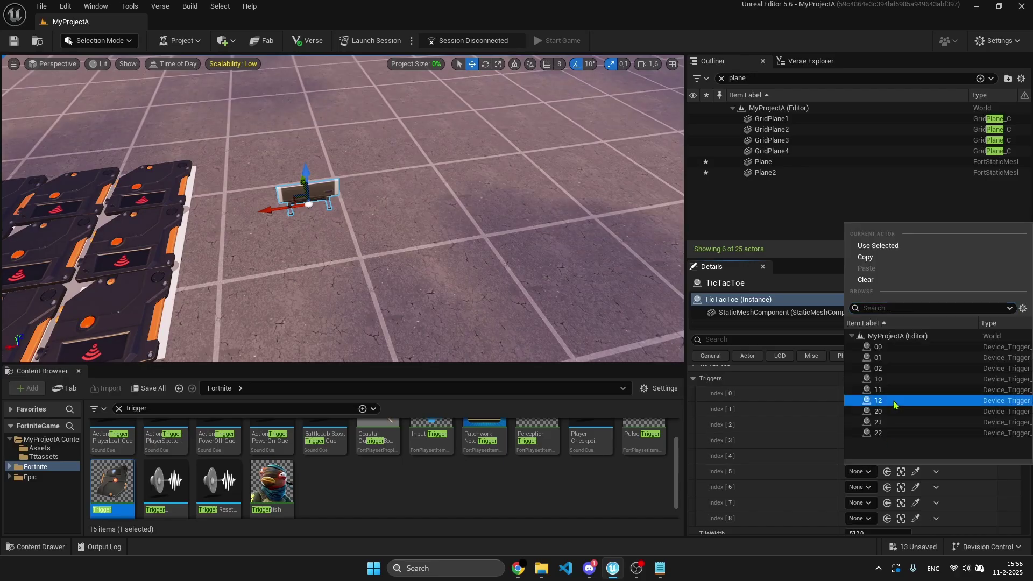
pyautogui.click(888, 401)
pyautogui.click(860, 487)
pyautogui.click(883, 424)
pyautogui.click(861, 503)
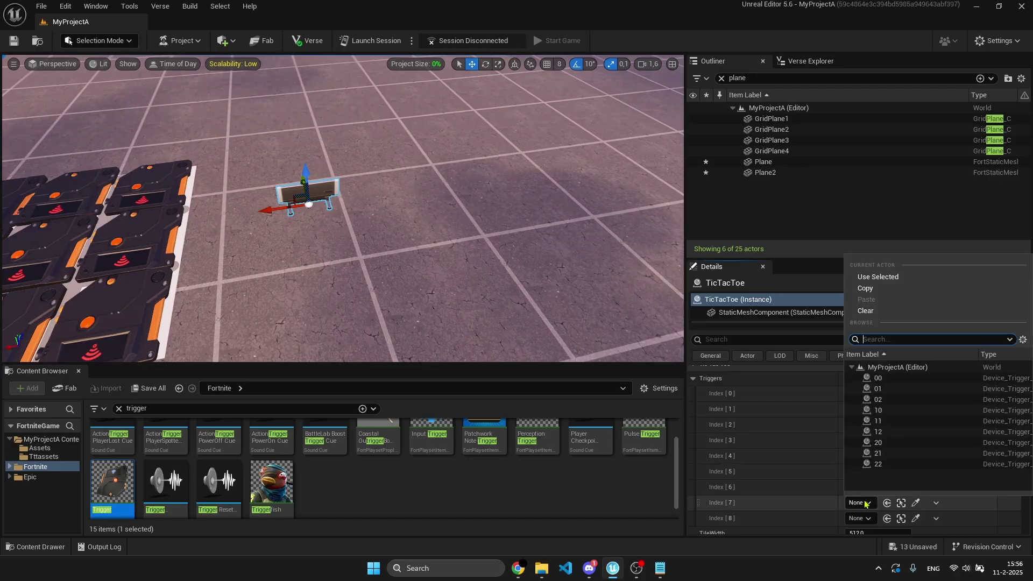
pyautogui.click(883, 454)
pyautogui.click(861, 518)
pyautogui.click(888, 478)
# - Search the Fortnite content for "chair" and place ArtDeco Bank Chair 01 at the board's front corner beside trigger 00
pyautogui.scroll(-3, 888, 482)
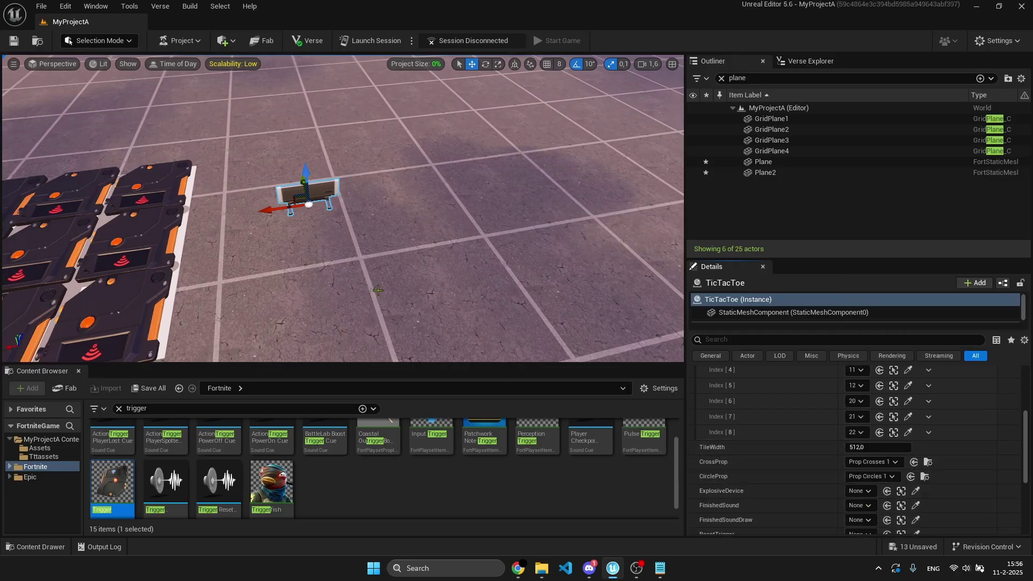
pyautogui.moveTo(353, 299)
pyautogui.mouseDown(button='right')
pyautogui.moveTo(312, 304)
pyautogui.moveTo(354, 299)
pyautogui.mouseUp(button='right')
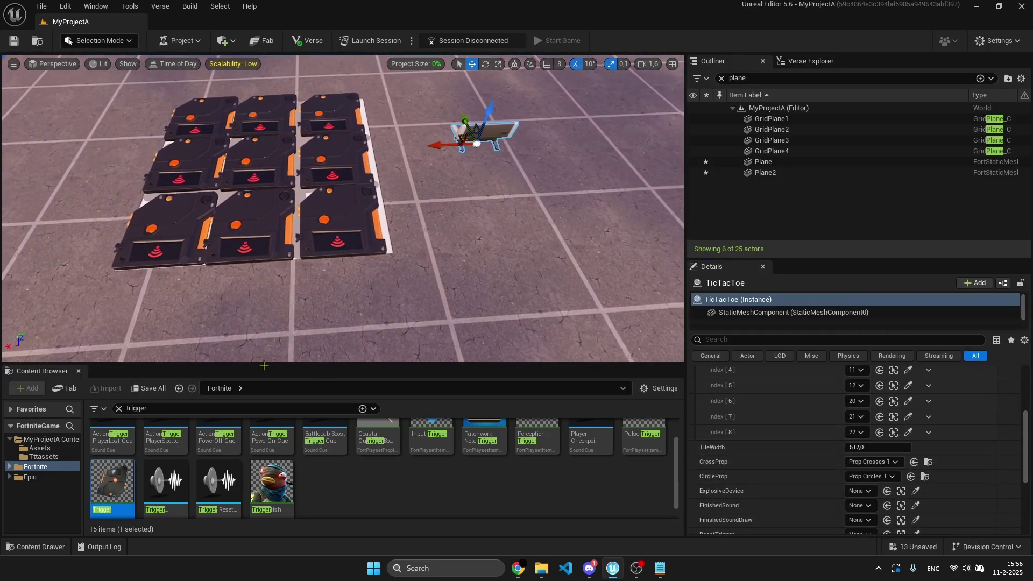
pyautogui.click(33, 478)
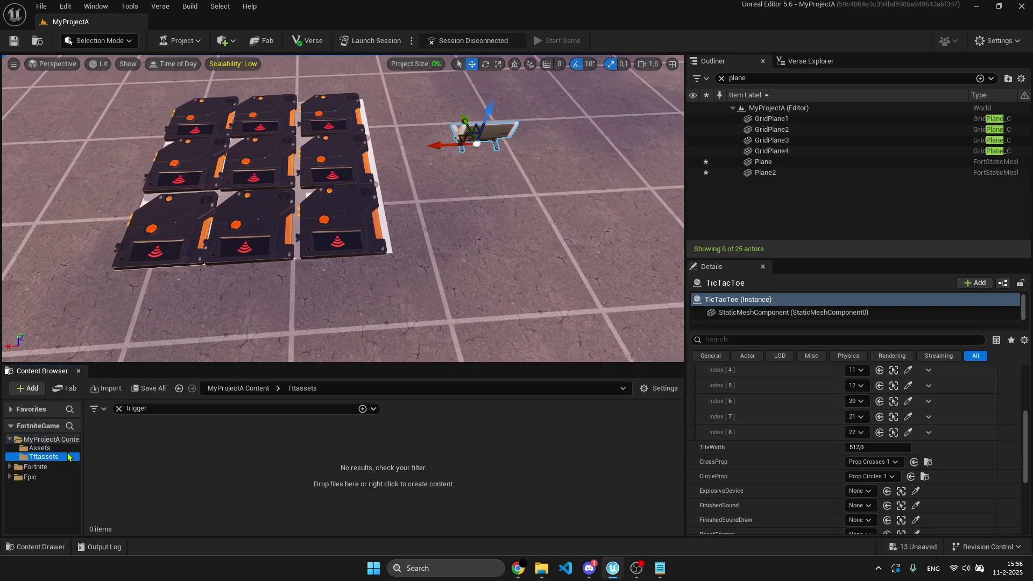
pyautogui.click(41, 466)
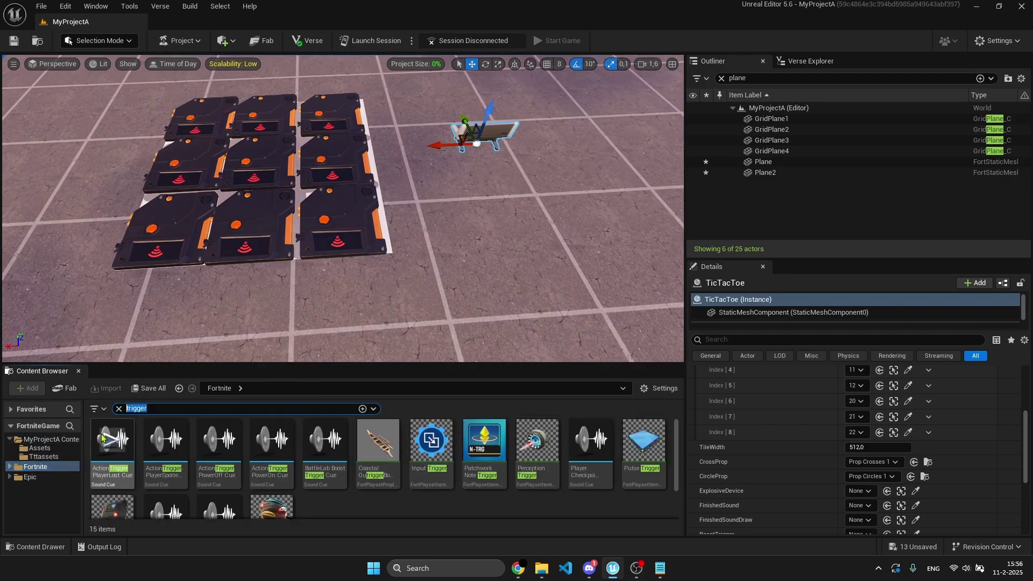
pyautogui.write('chair')
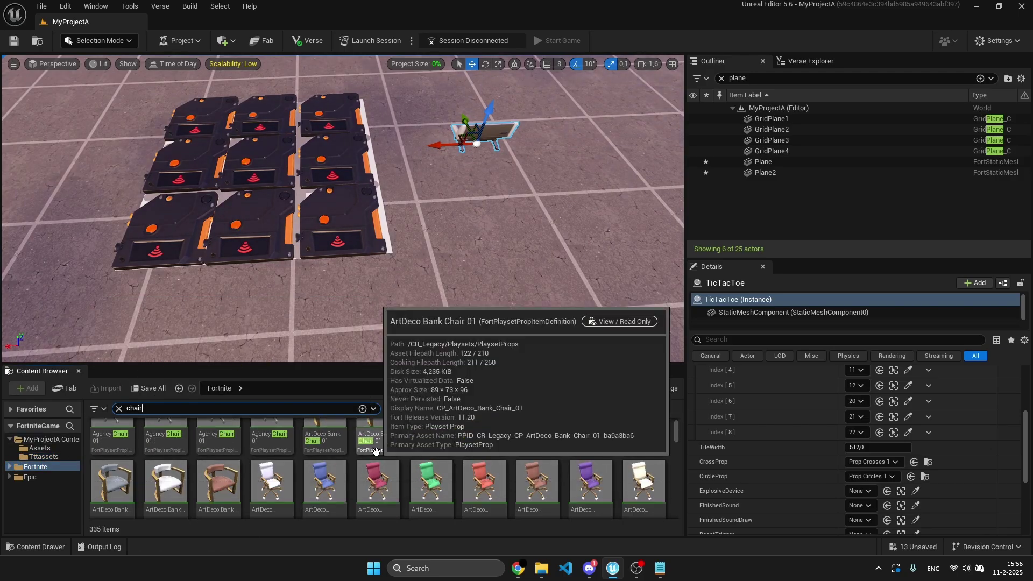
pyautogui.moveTo(325, 446); pyautogui.dragTo(390, 254)
# - Check the chair's X location at the board's front corner as the starting reference for the tile width
pyautogui.moveTo(390, 254)
pyautogui.mouseDown(button='right')
pyautogui.moveTo(458, 242)
pyautogui.moveTo(377, 242)
pyautogui.moveTo(388, 245)
pyautogui.mouseUp(button='right')
pyautogui.press('w')
pyautogui.press('s')
pyautogui.moveTo(396, 199); pyautogui.dragTo(398, 216, button='right')
pyautogui.press('d')
pyautogui.scroll(5, 839, 479)
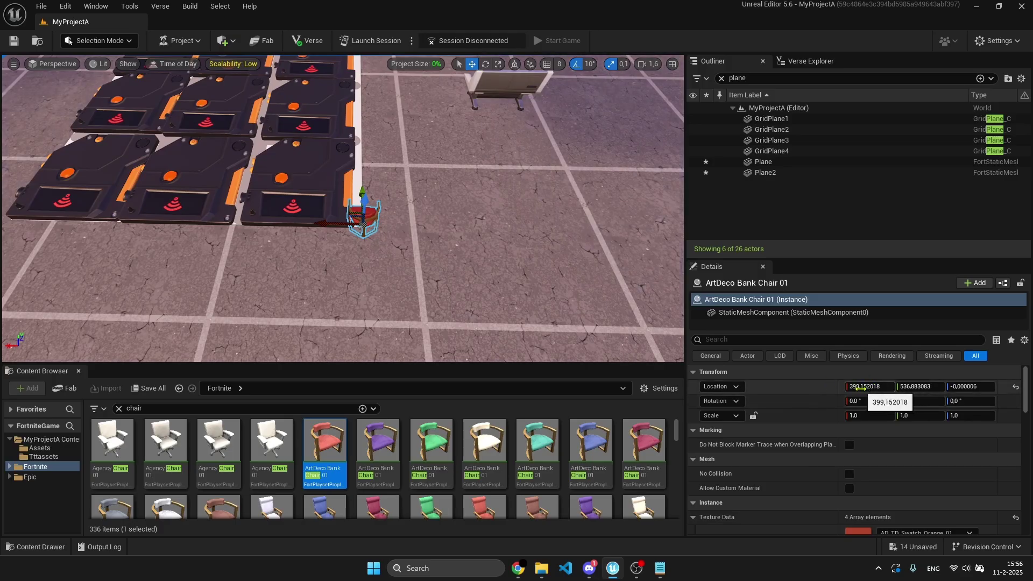
# - Move the chair one tile along the board's front edge to the gap between neighbouring triggers, at X about 761
pyautogui.press('a')
pyautogui.moveTo(420, 237); pyautogui.dragTo(450, 236, button='right')
pyautogui.press('w')
pyautogui.moveTo(352, 266); pyautogui.dragTo(192, 270)
pyautogui.press('a')
pyautogui.moveTo(322, 243); pyautogui.dragTo(322, 242, button='right')
pyautogui.scroll(-3, 322, 242)
pyautogui.press('d')
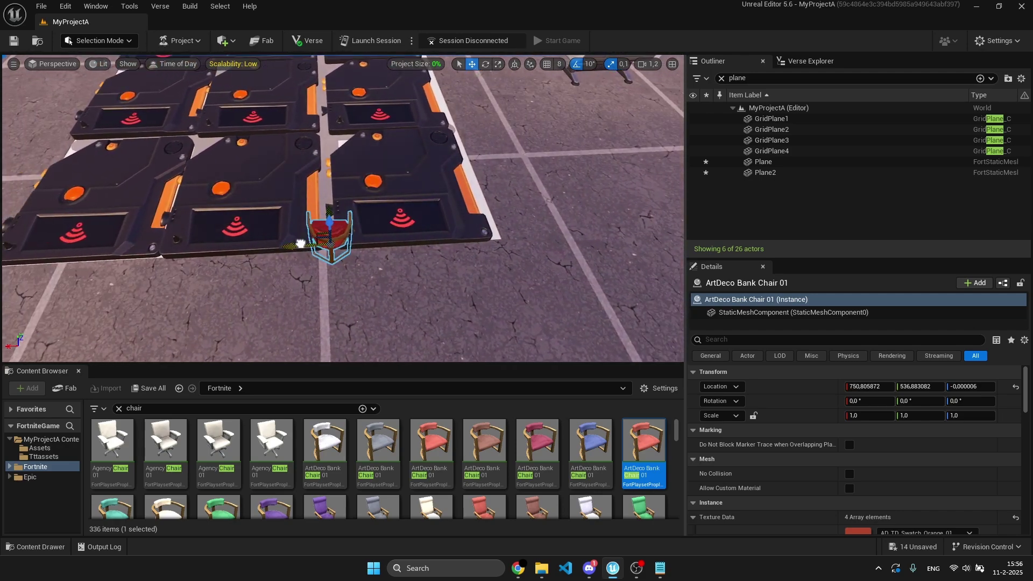
pyautogui.moveTo(299, 244); pyautogui.dragTo(295, 244)
pyautogui.moveTo(387, 197); pyautogui.dragTo(377, 197, button='right')
pyautogui.press('s')
pyautogui.press('d')
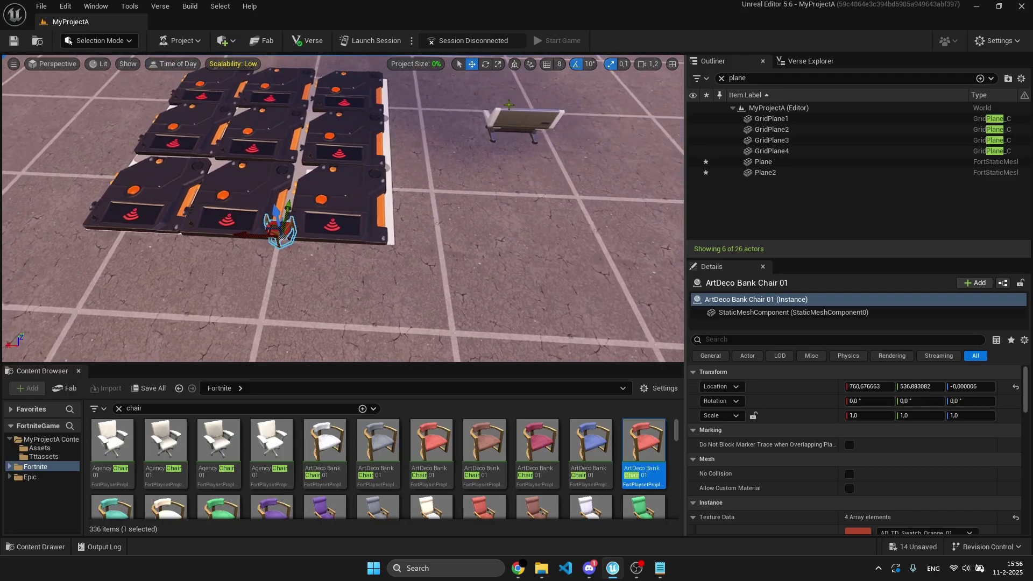
# - Set the TicTacToe device's TileWidth to 340 and delete the reference chair
pyautogui.click(530, 122)
pyautogui.scroll(-10, 861, 431)
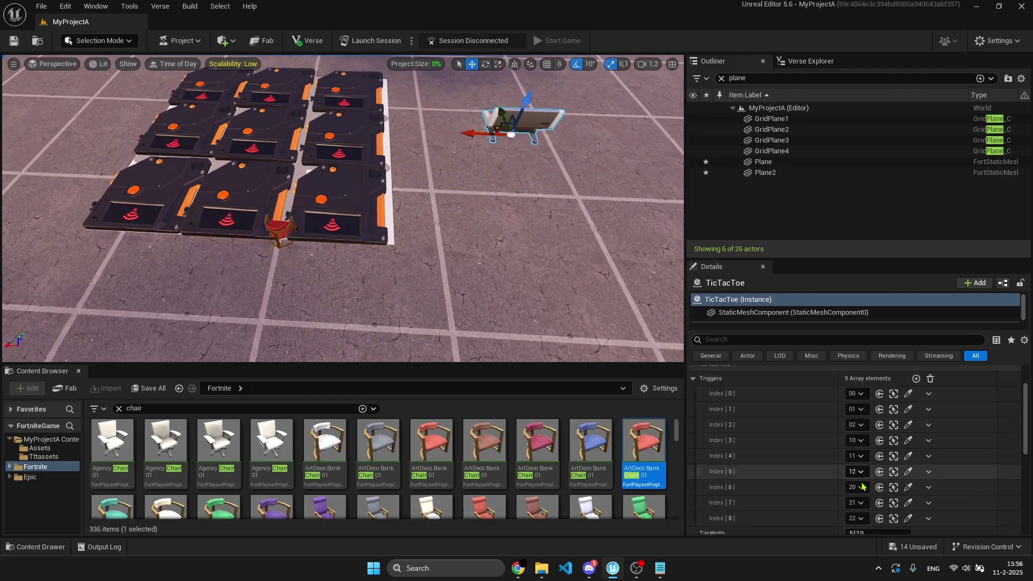
pyautogui.click(875, 431)
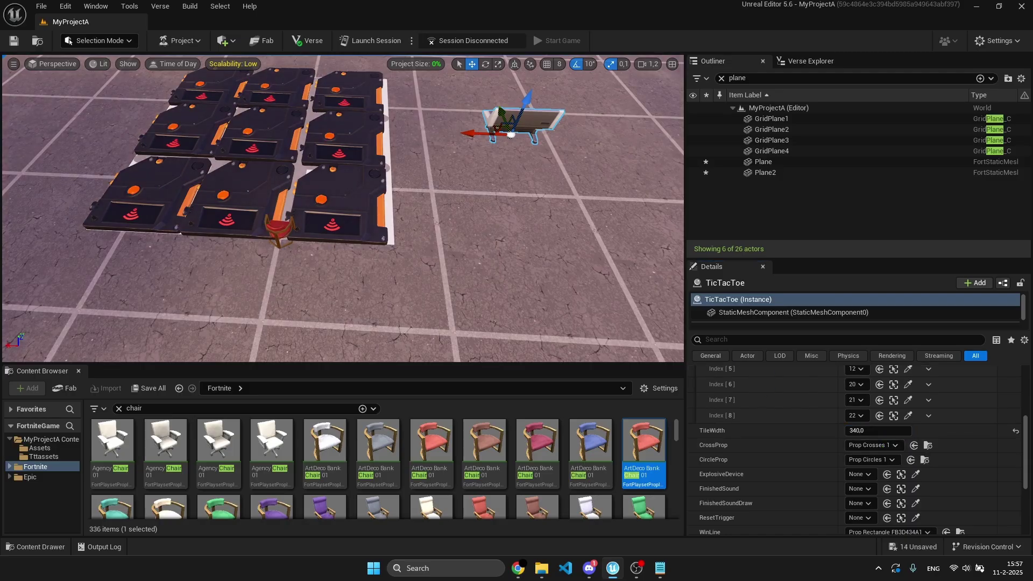
pyautogui.click(274, 231)
pyautogui.press('Delete')
# - On the TicTacToe device, assign Prop_crosses1 to CrossProp and Prop_circles1 to CircleProp
pyautogui.click(514, 137)
pyautogui.scroll(-9, 796, 431)
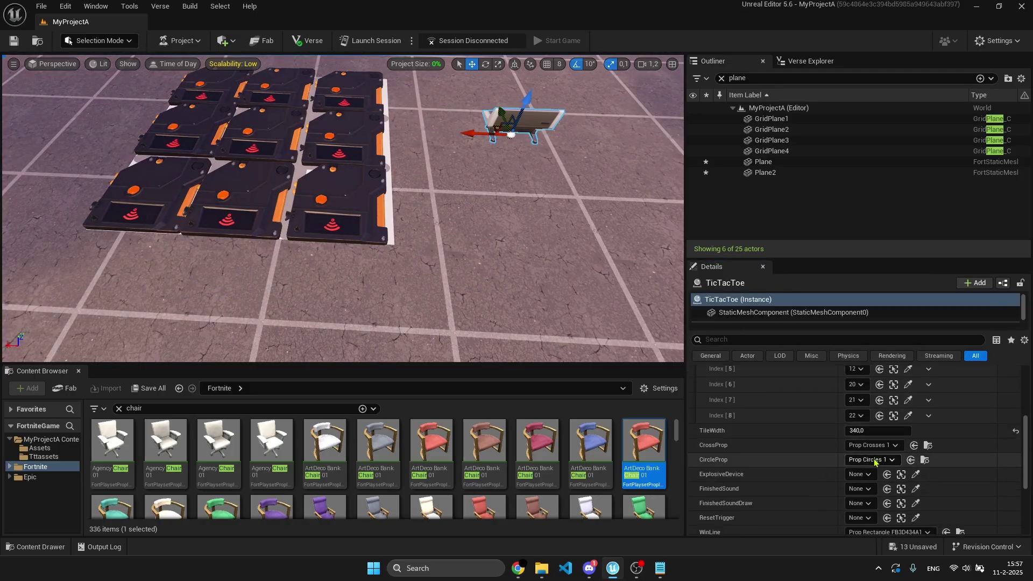
pyautogui.click(874, 457)
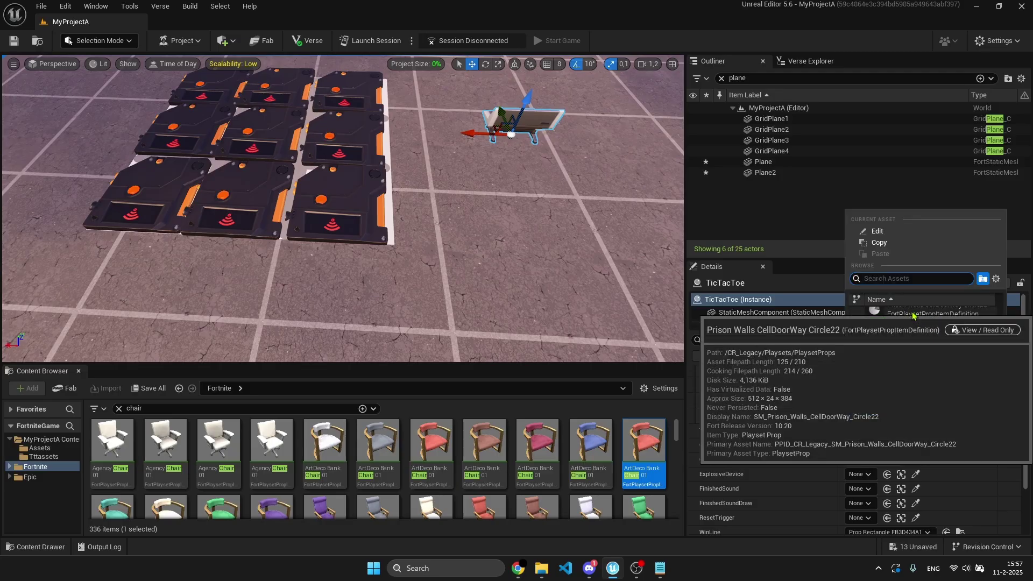
pyautogui.write('prop_c')
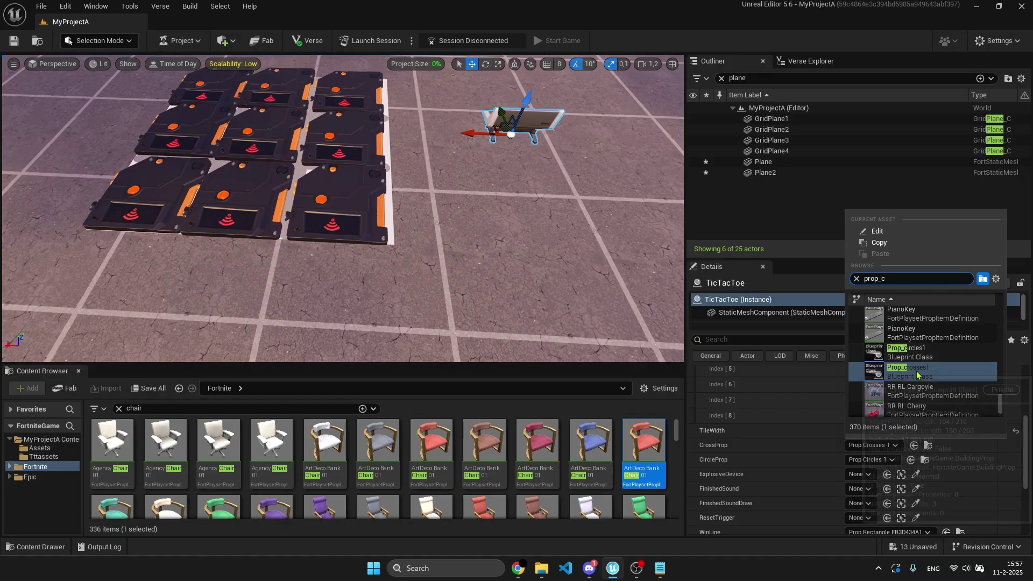
pyautogui.click(915, 373)
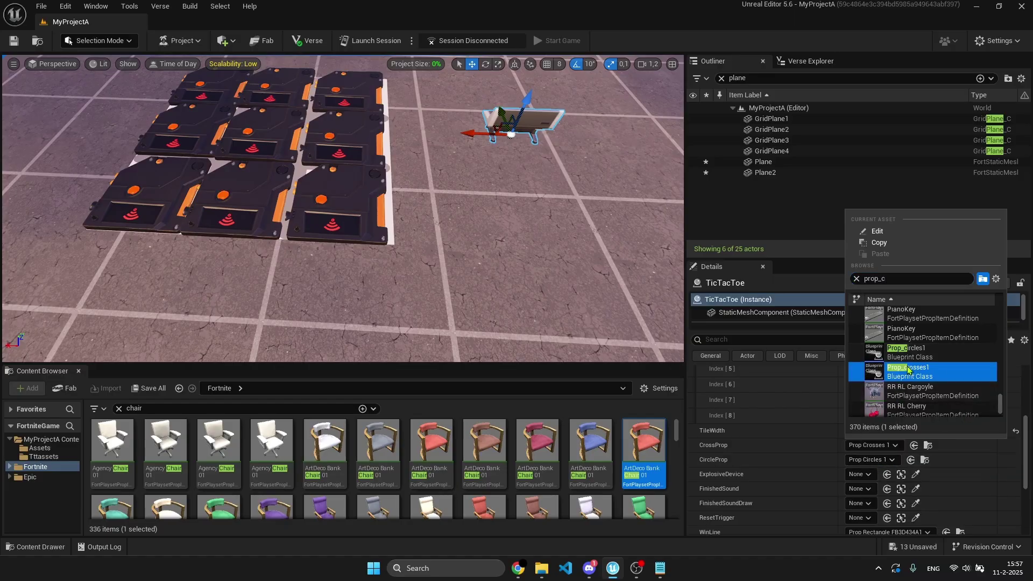
pyautogui.click(870, 460)
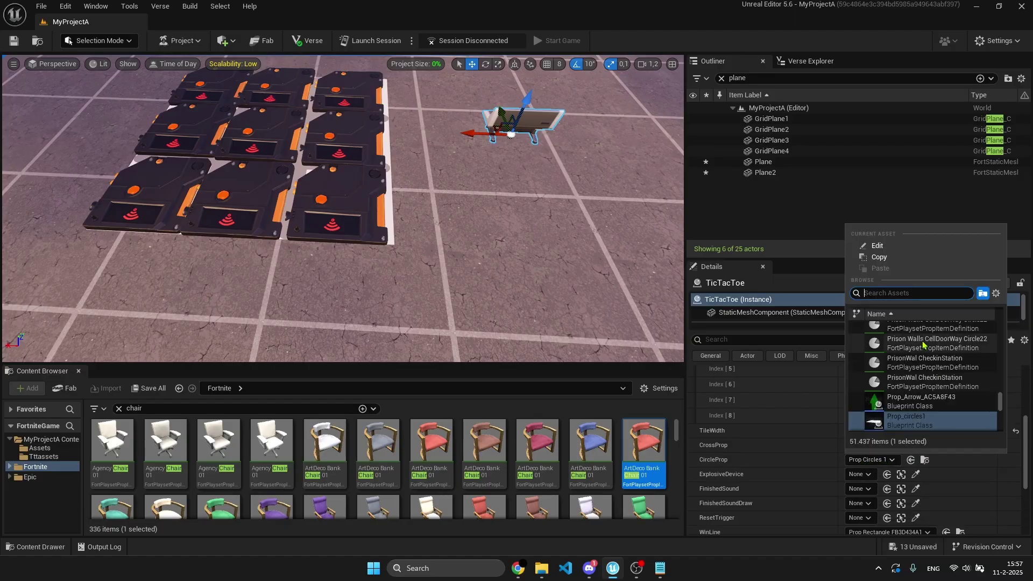
pyautogui.write('prop_cir')
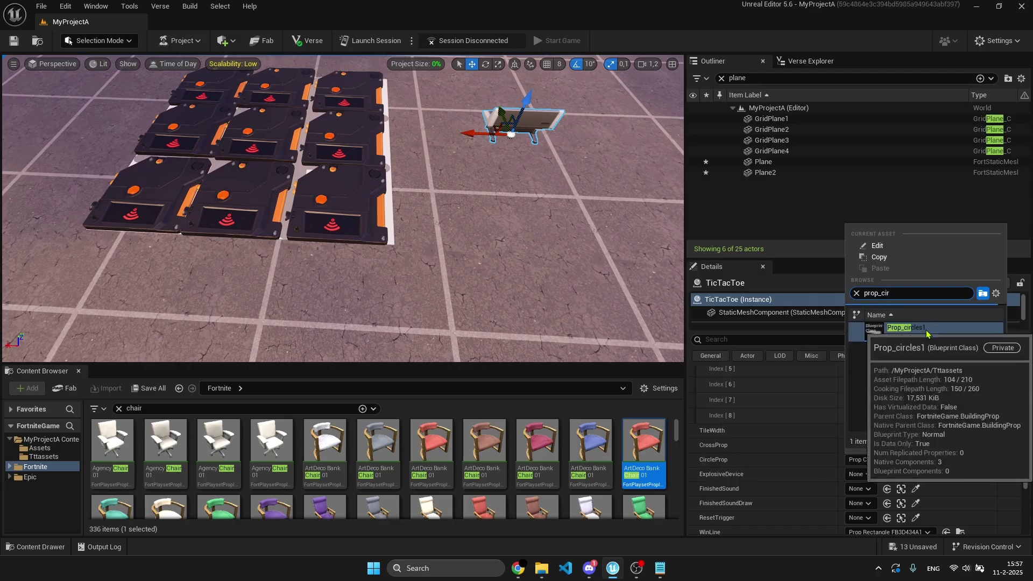
pyautogui.click(928, 334)
pyautogui.click(835, 472)
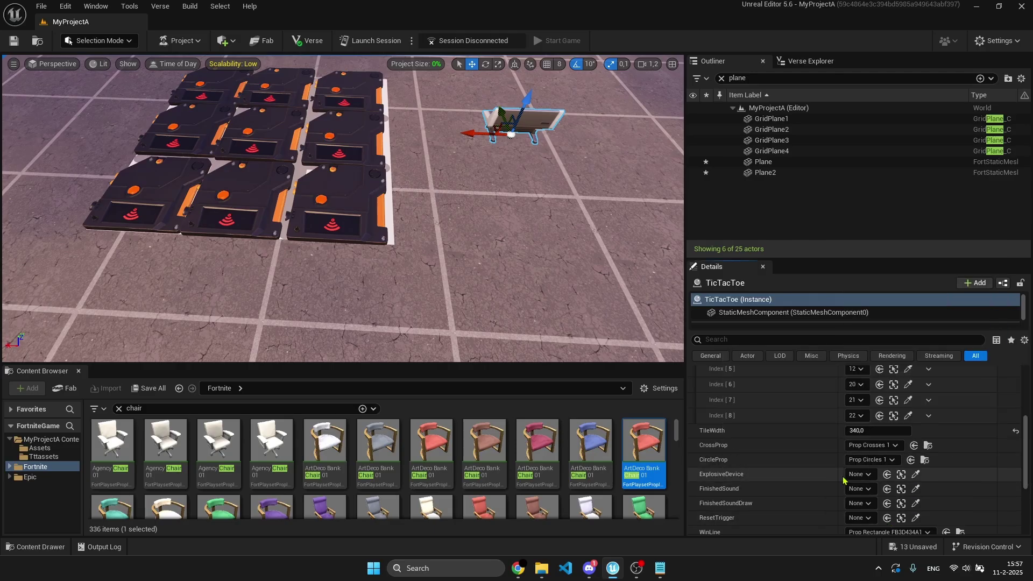
# - Search the Fortnite content for "explosiv" and place an Explosive Device on the middle of the board
pyautogui.scroll(-2, 835, 466)
pyautogui.scroll(-1, 835, 466)
pyautogui.moveTo(431, 253); pyautogui.dragTo(413, 238, button='right')
pyautogui.write('explosiv')
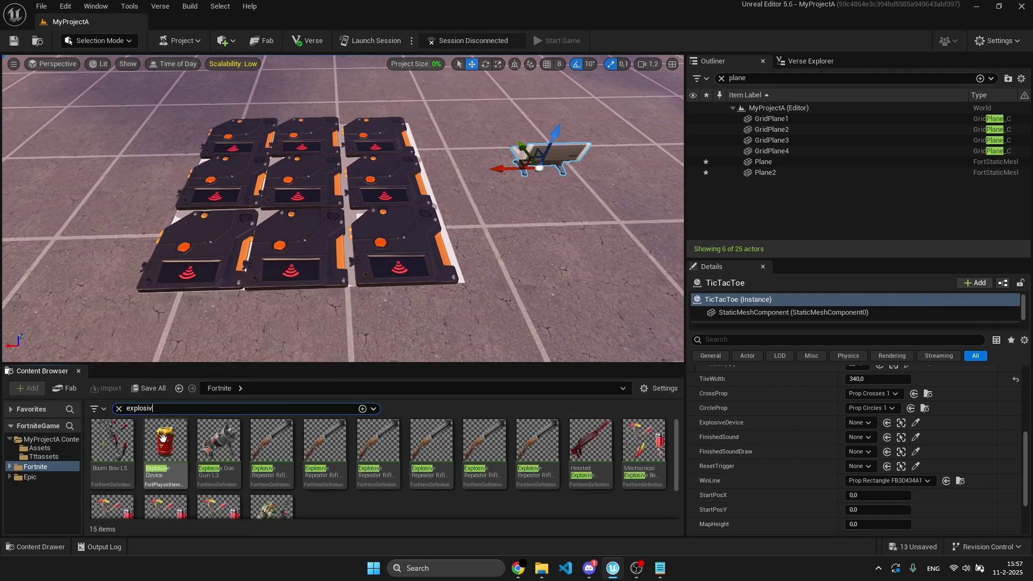
pyautogui.moveTo(163, 439); pyautogui.dragTo(306, 174)
pyautogui.moveTo(306, 174)
pyautogui.mouseDown(button='right')
pyautogui.moveTo(444, 183)
pyautogui.moveTo(305, 172)
pyautogui.mouseUp(button='right')
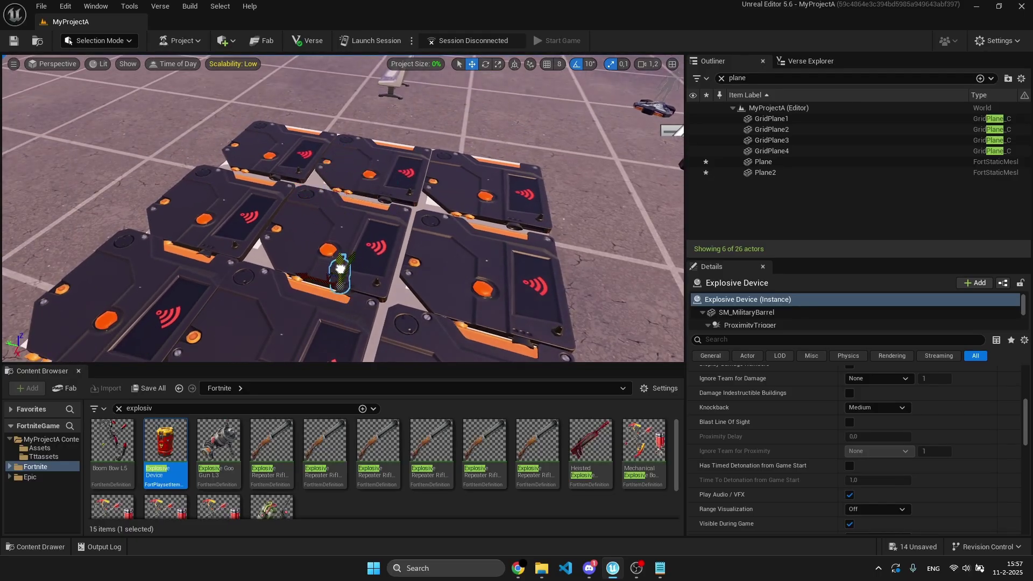
# - Align the Explosive Device with the board's centre tile and lower it beneath the floor
pyautogui.moveTo(341, 268); pyautogui.dragTo(340, 271)
pyautogui.moveTo(341, 271)
pyautogui.mouseDown(button='right')
pyautogui.moveTo(372, 312)
pyautogui.moveTo(339, 199)
pyautogui.moveTo(351, 258)
pyautogui.mouseUp(button='right')
pyautogui.moveTo(324, 276); pyautogui.dragTo(324, 239)
# - Turn off Can Be Damaged on the Explosive Device and set Blast Radius 3, Player Damage 0 and Structure Damage 5000
pyautogui.scroll(4, 900, 482)
pyautogui.scroll(3, 900, 483)
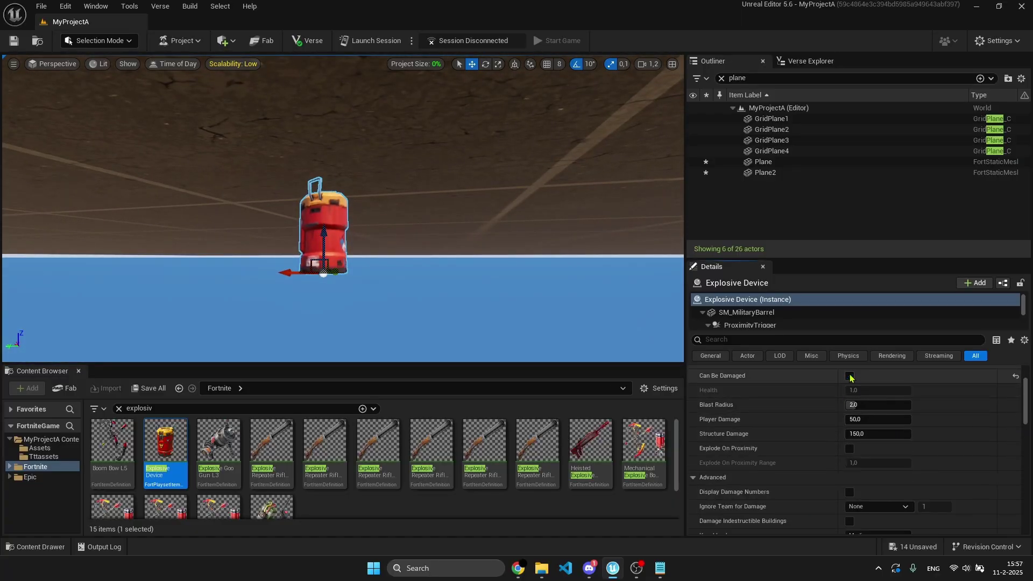
pyautogui.press('Return')
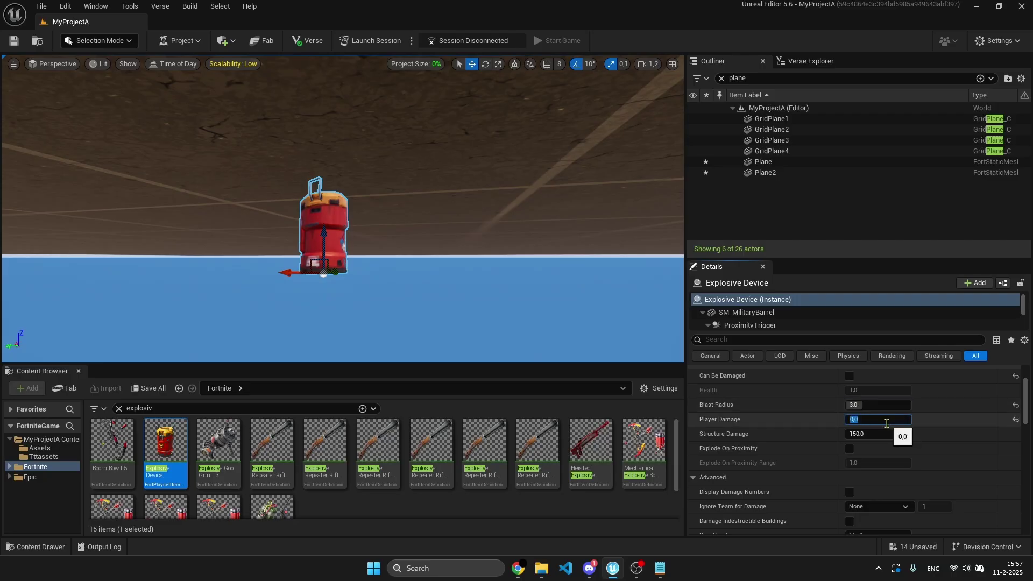
pyautogui.click(886, 434)
pyautogui.write('5000')
pyautogui.press('Return')
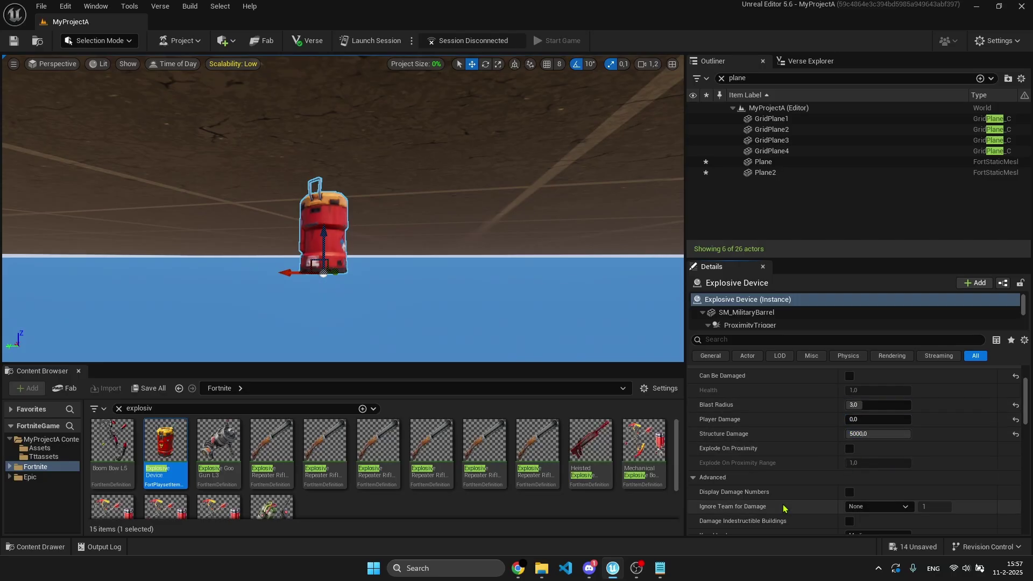
# - Set the Explosive Device's Knockback to None and turn off Play Audio / VFX
pyautogui.scroll(-3, 784, 509)
pyautogui.click(881, 433)
pyautogui.click(856, 443)
pyautogui.scroll(-2, 858, 447)
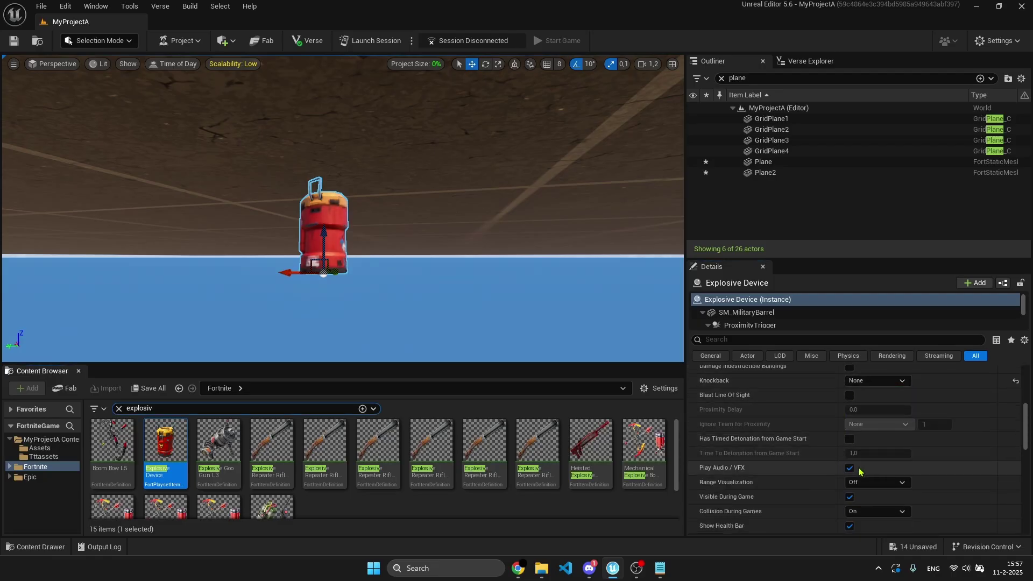
pyautogui.scroll(-1, 861, 474)
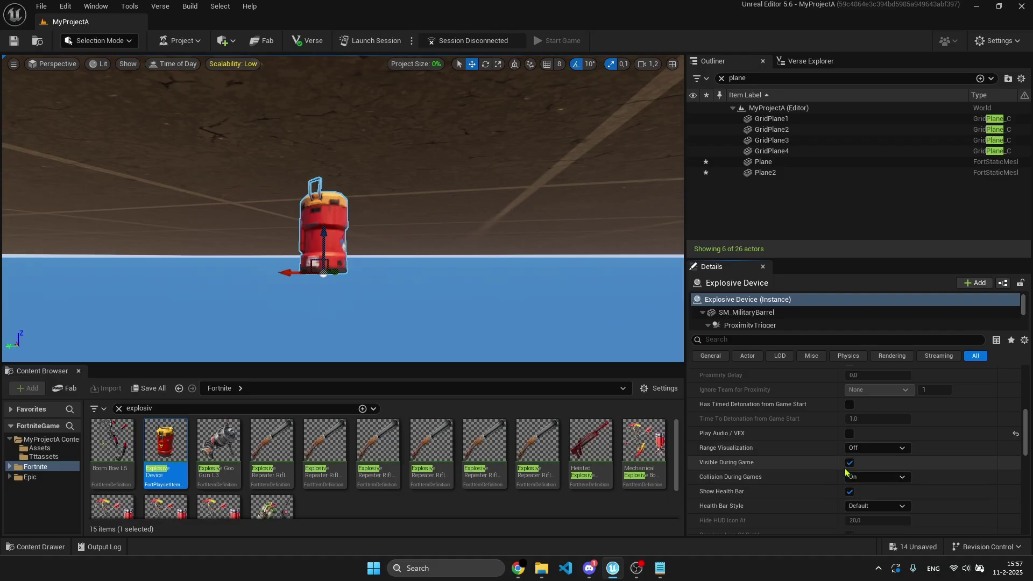
# - Select the TicTacToe device and assign the placed Explosive Device to its ExplosiveDevice property
pyautogui.press('w')
pyautogui.moveTo(554, 195); pyautogui.dragTo(556, 264, button='right')
pyautogui.click(300, 226)
pyautogui.scroll(-1, 789, 485)
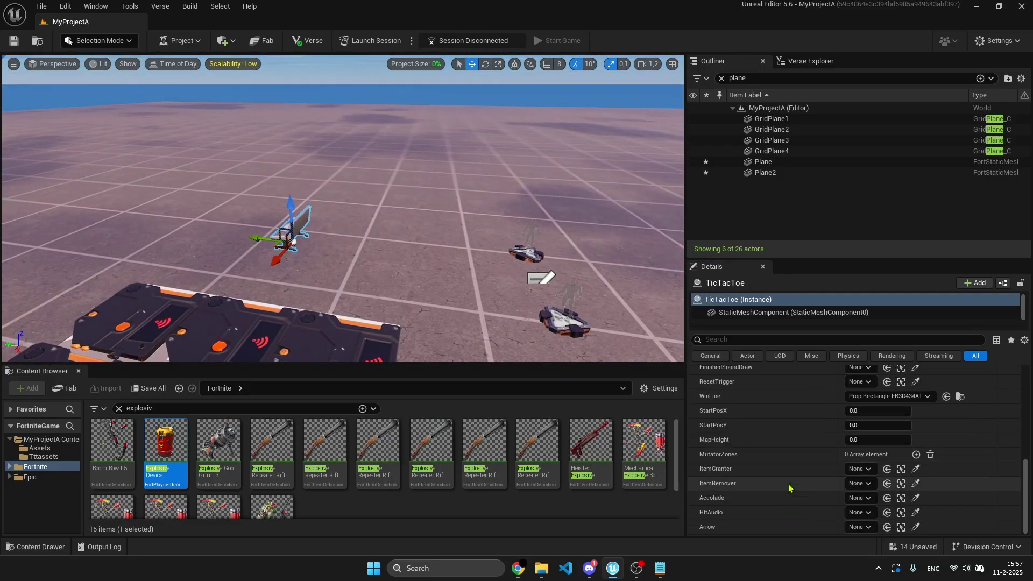
pyautogui.click(859, 469)
pyautogui.click(857, 469)
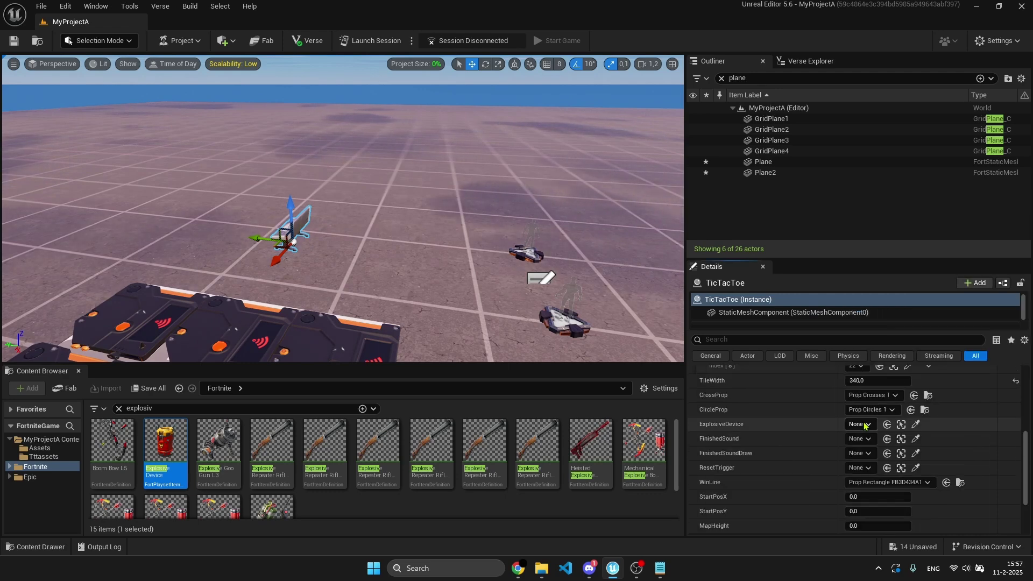
pyautogui.click(860, 425)
pyautogui.click(897, 299)
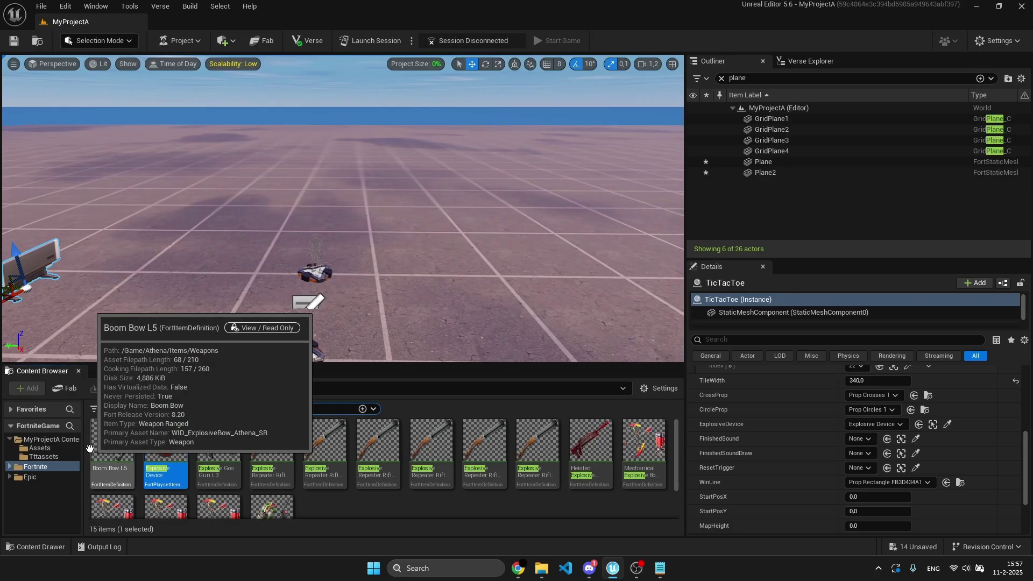
# - Search the Fortnite content for "audio pla" and place three Audio Player devices in a row near the TicTacToe device
pyautogui.write('audio pla')
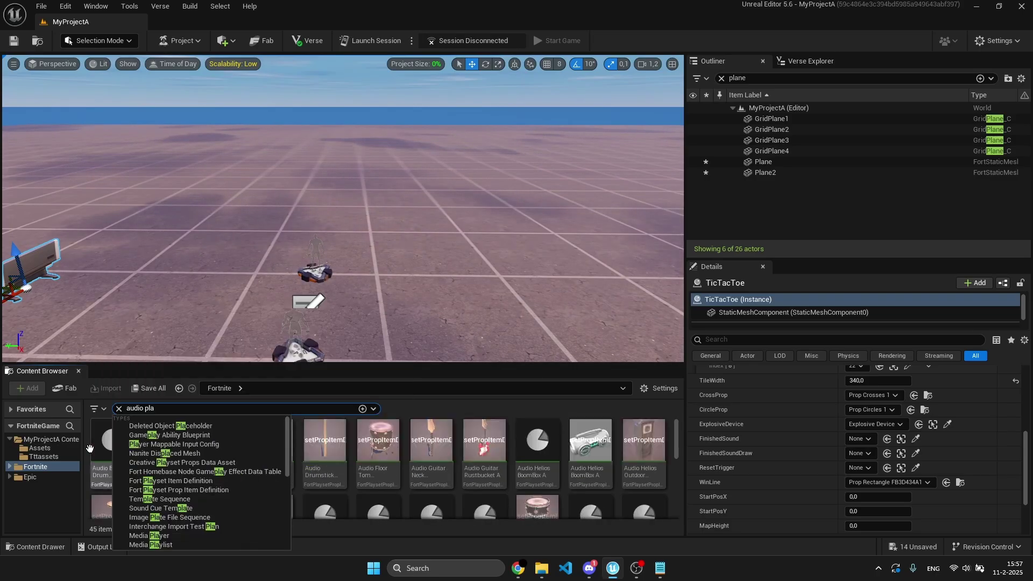
pyautogui.scroll(-2, 441, 461)
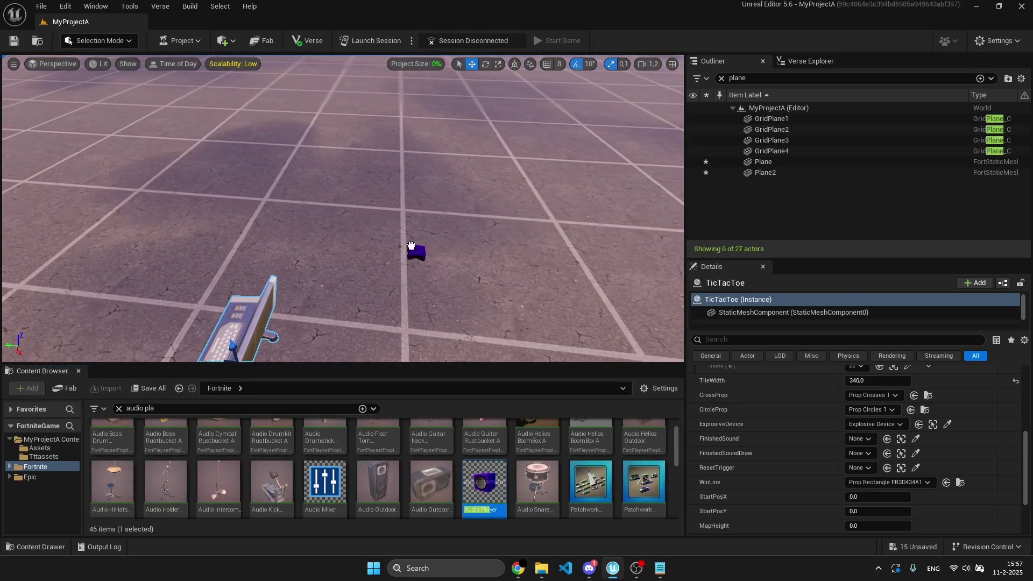
pyautogui.moveTo(401, 233); pyautogui.dragTo(458, 205)
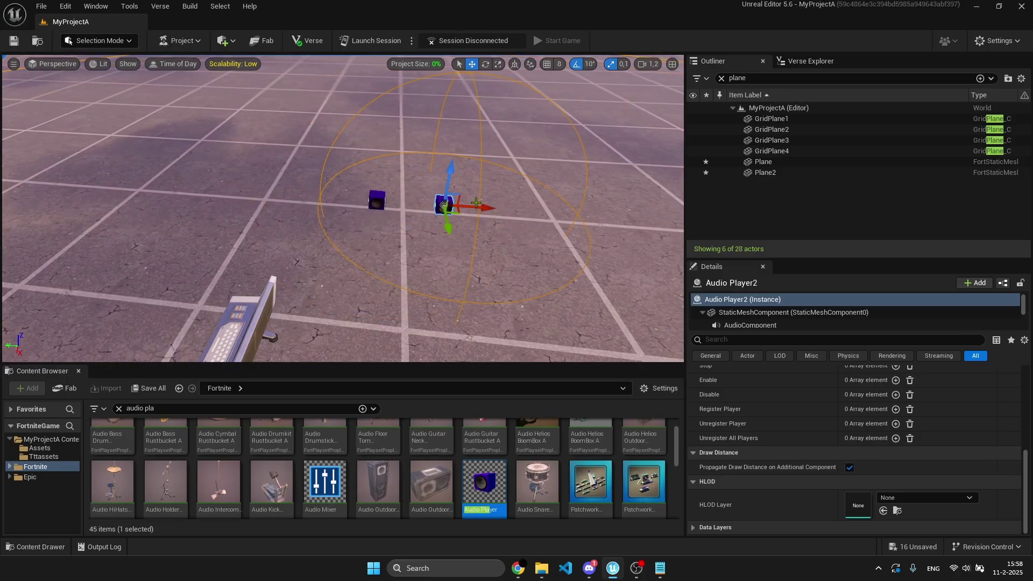
pyautogui.click(382, 199)
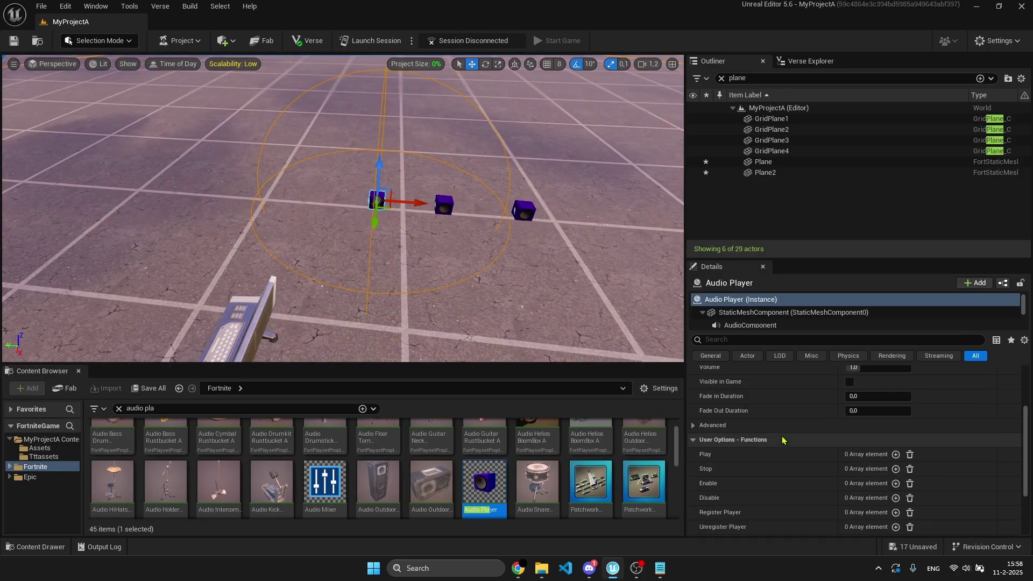
pyautogui.click(908, 432)
pyautogui.press('Escape')
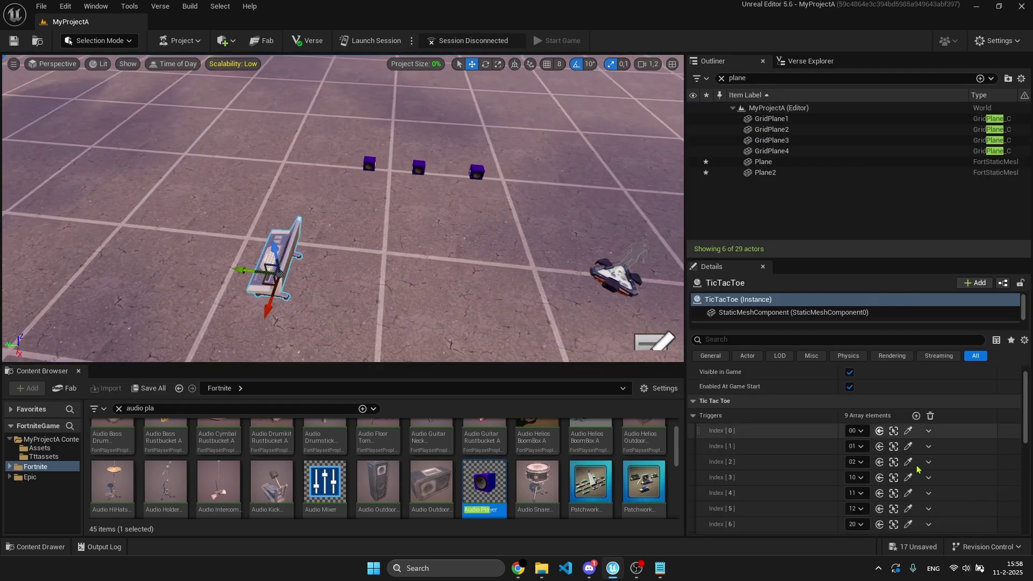
# - On the TicTacToe device, assign Audio Player to FinishedSound and Audio Player2 to FinishedSoundDraw
pyautogui.scroll(-5, 918, 469)
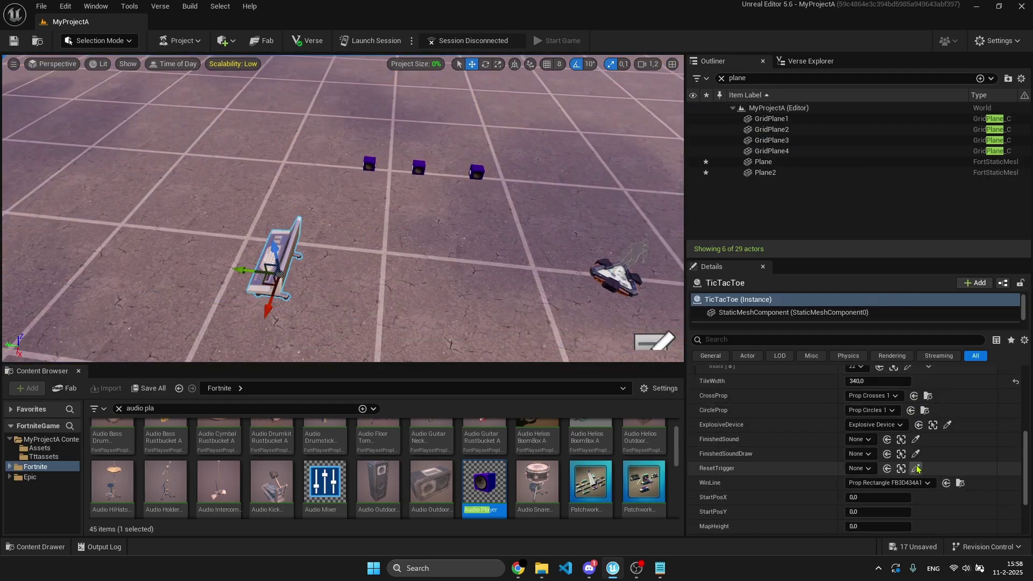
pyautogui.click(868, 439)
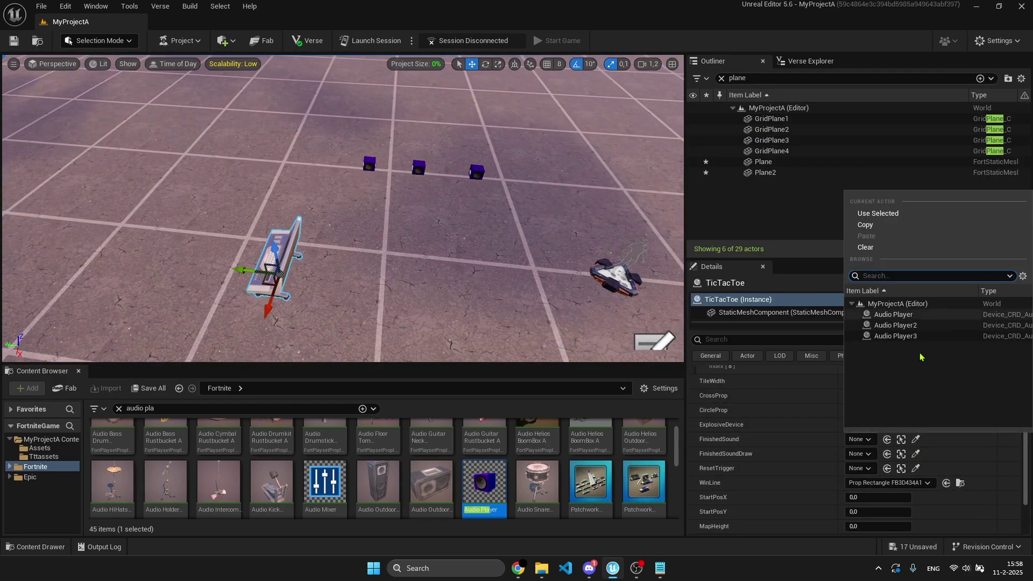
pyautogui.click(893, 317)
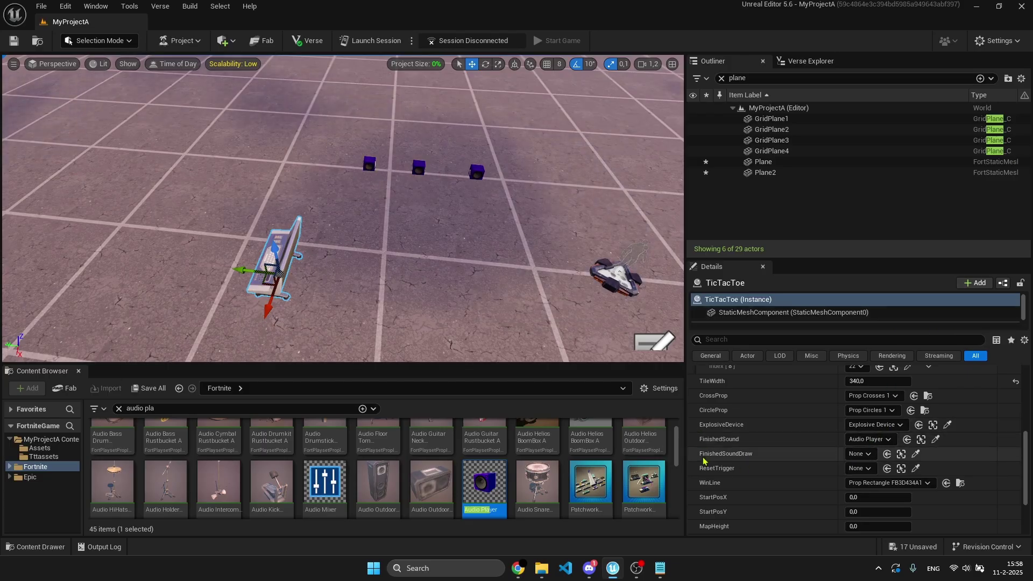
pyautogui.click(868, 454)
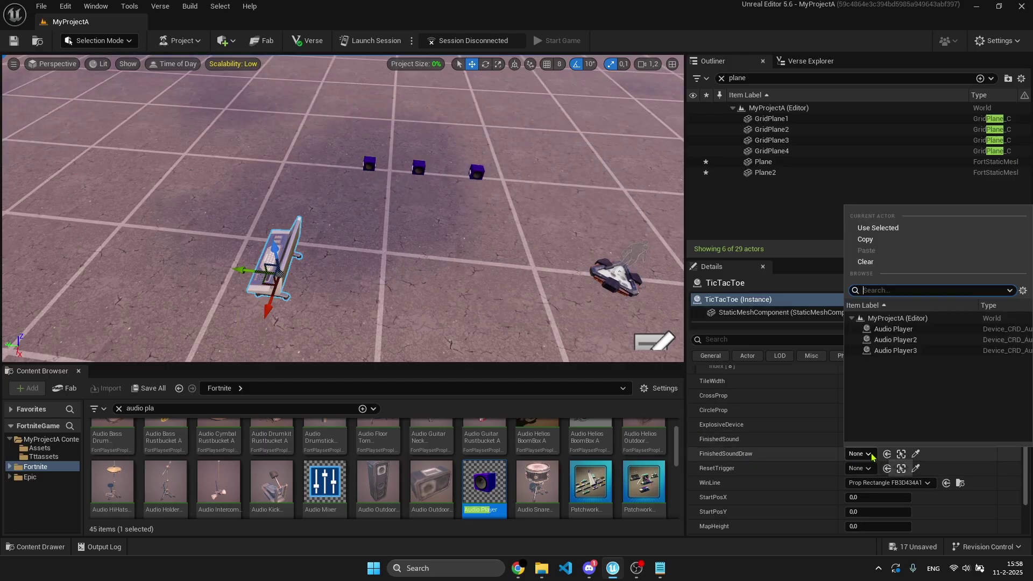
pyautogui.click(933, 341)
# - Assign Audio Player3 to the TicTacToe device's HitAudio property
pyautogui.scroll(-3, 761, 461)
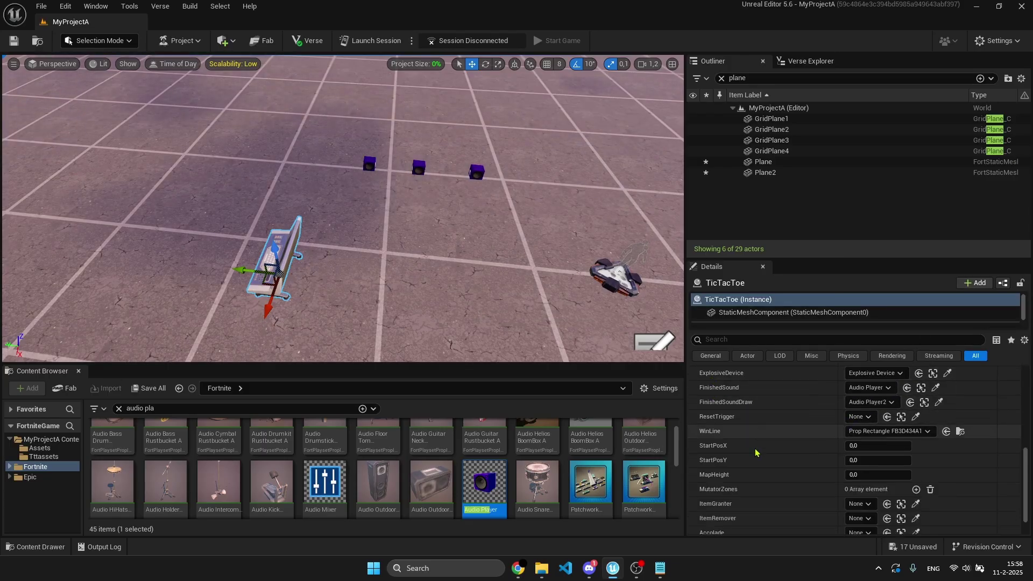
pyautogui.scroll(-1, 861, 514)
pyautogui.click(859, 513)
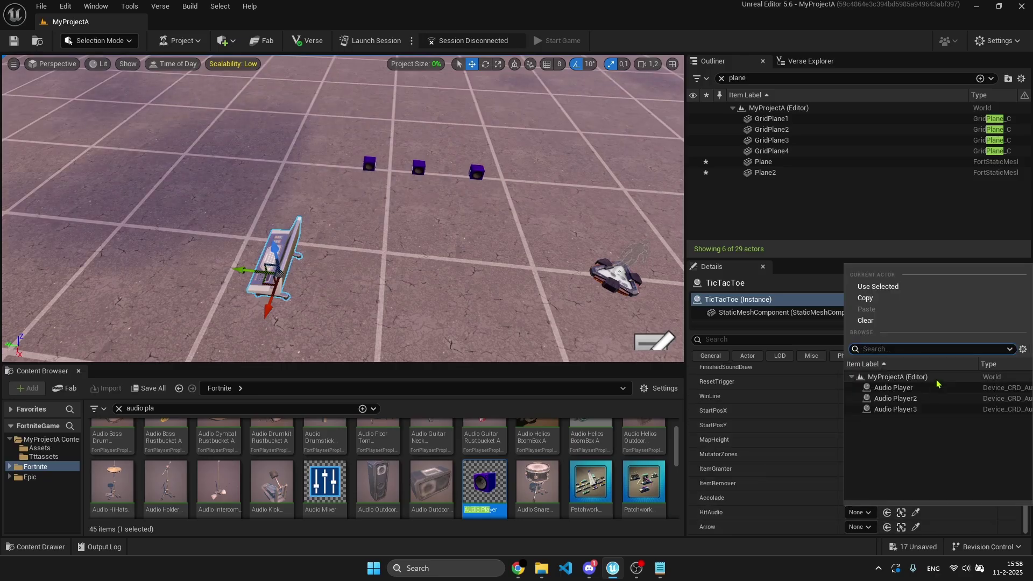
pyautogui.click(915, 411)
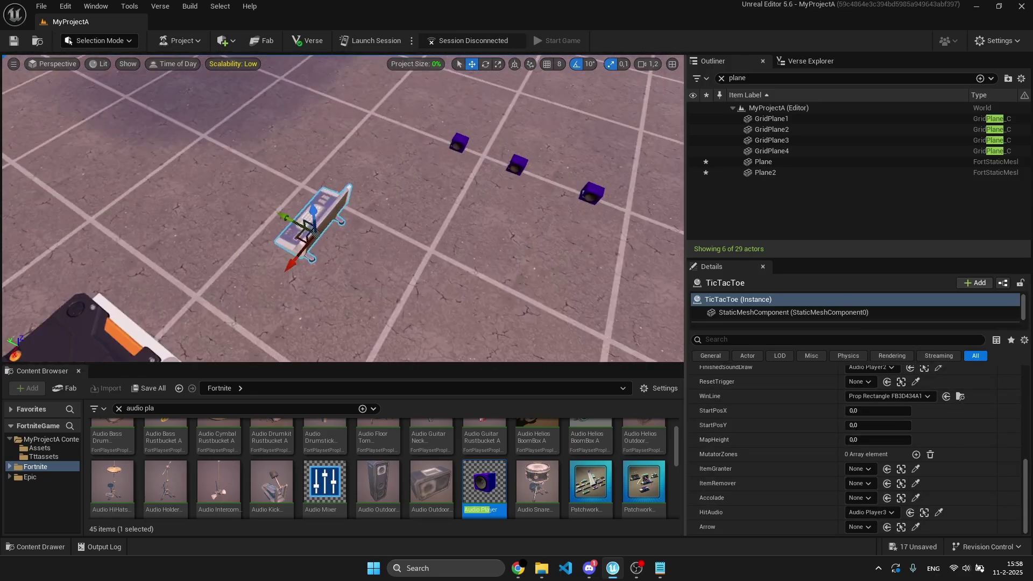
pyautogui.scroll(4, 823, 428)
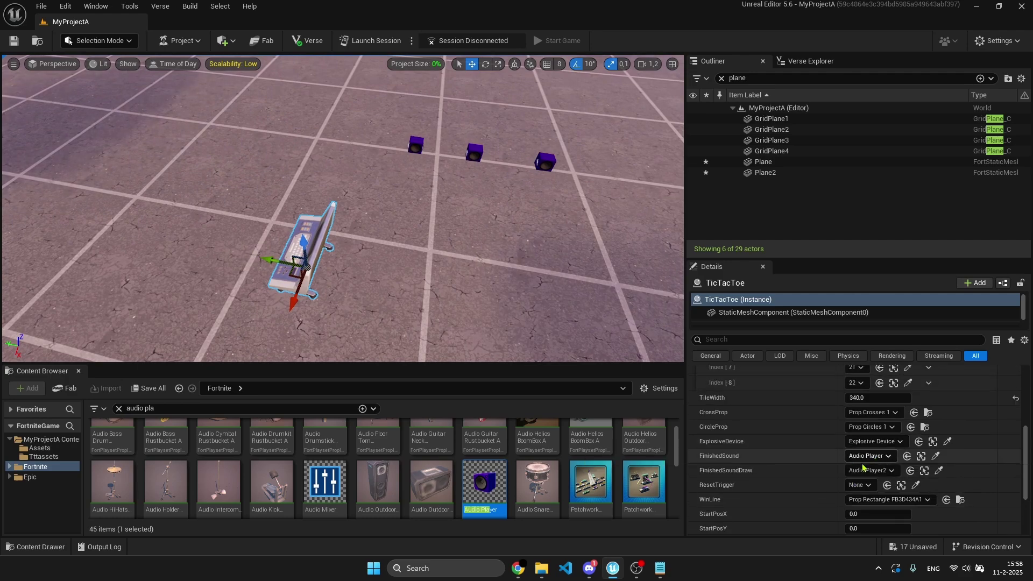
# - Add a Plane shape on the floor just beyond the tile grid
pyautogui.moveTo(501, 242); pyautogui.dragTo(264, 65, button='right')
pyautogui.click(225, 40)
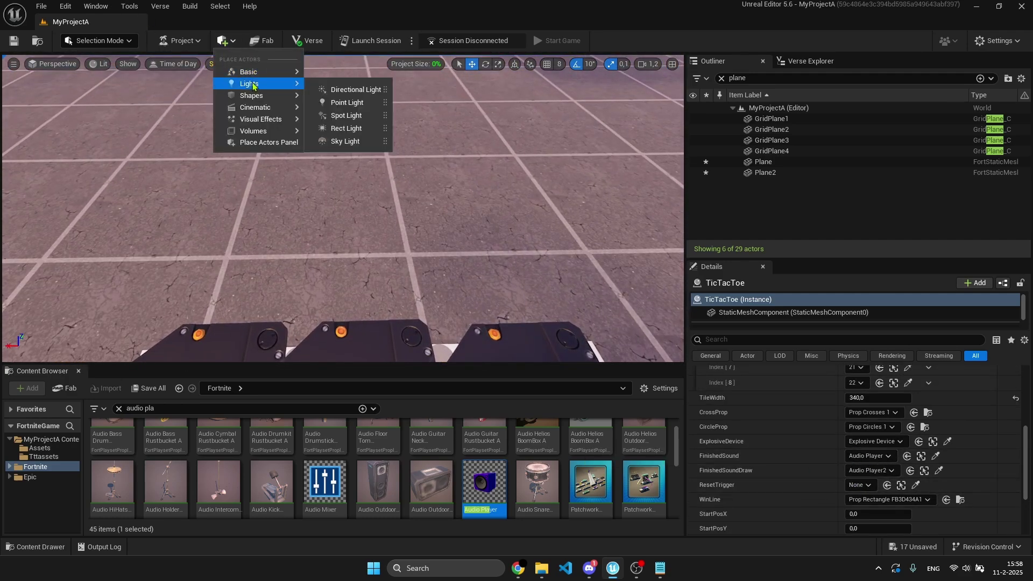
pyautogui.moveTo(261, 99)
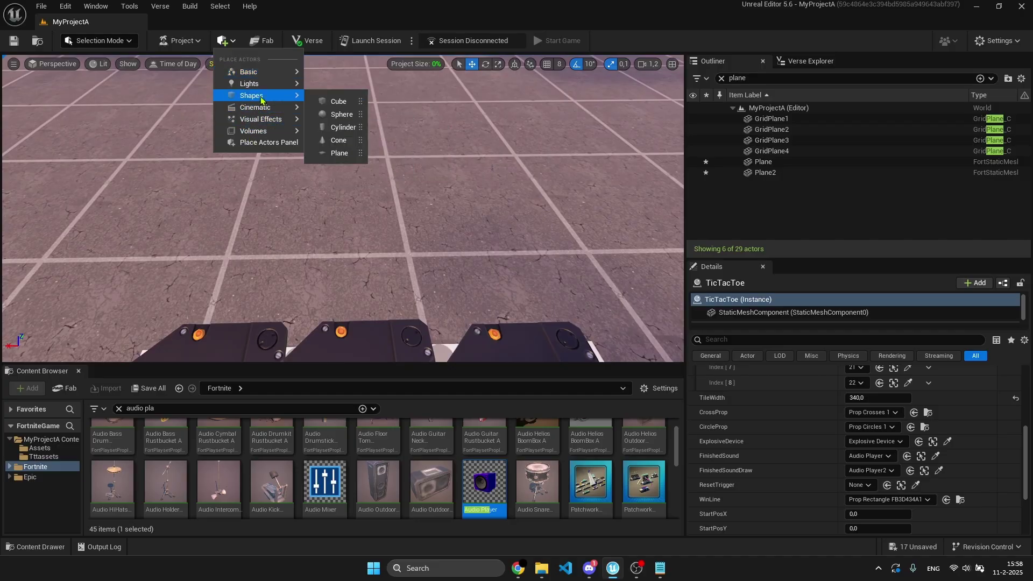
pyautogui.click(339, 153)
pyautogui.moveTo(355, 190); pyautogui.dragTo(355, 191, button='right')
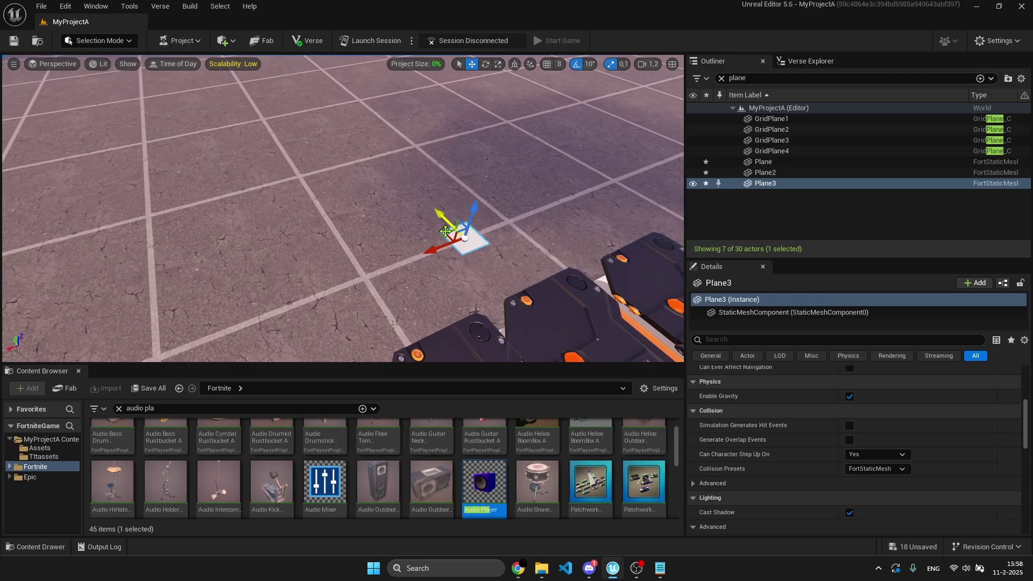
pyautogui.moveTo(442, 237); pyautogui.dragTo(442, 236, button='right')
# - Scale the new plane up along both horizontal axes into a sign-sized rectangle beyond the tile grid
pyautogui.press('r')
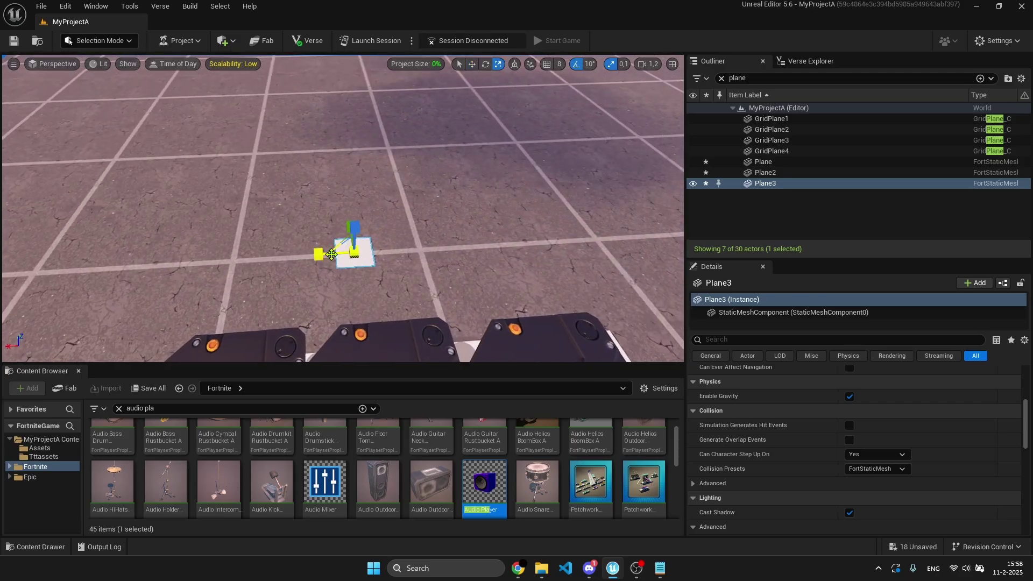
pyautogui.moveTo(330, 255); pyautogui.dragTo(307, 256)
pyautogui.moveTo(346, 225); pyautogui.dragTo(347, 234)
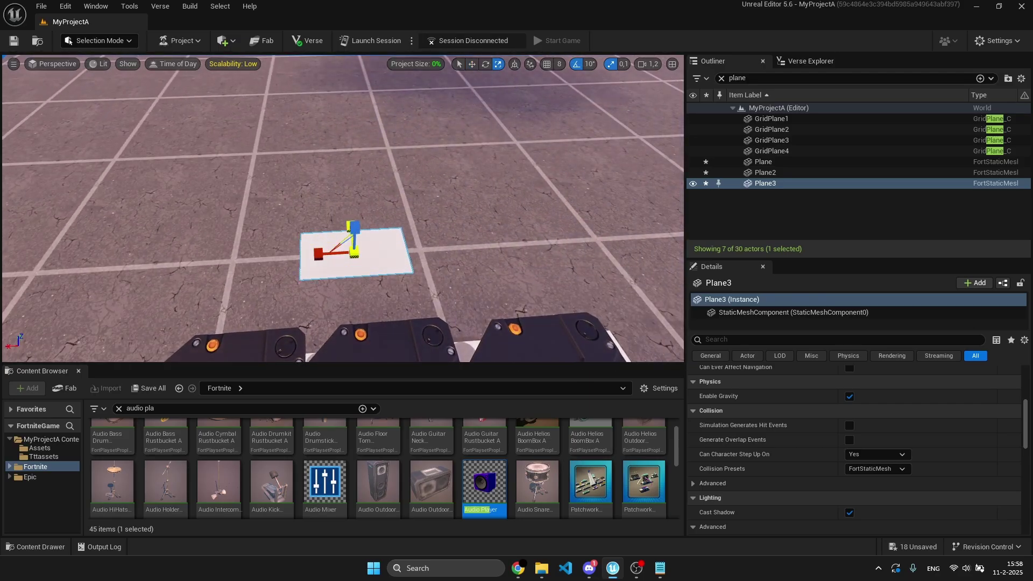
pyautogui.moveTo(409, 226); pyautogui.dragTo(409, 226, button='right')
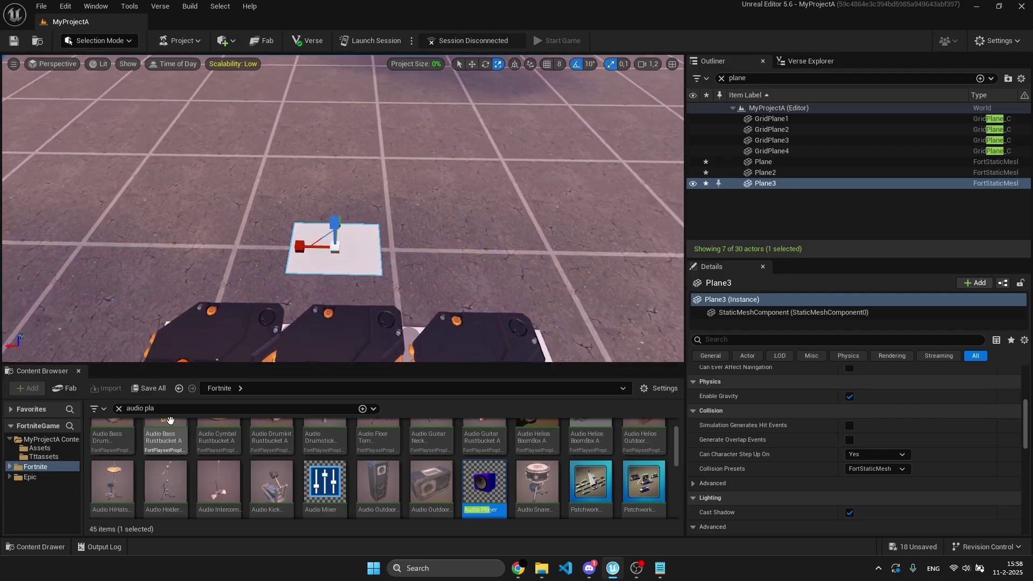
# - Search the Fortnite content for "billboard" and place a Billboard device on the new plane
pyautogui.click(137, 412)
pyautogui.write('billboard')
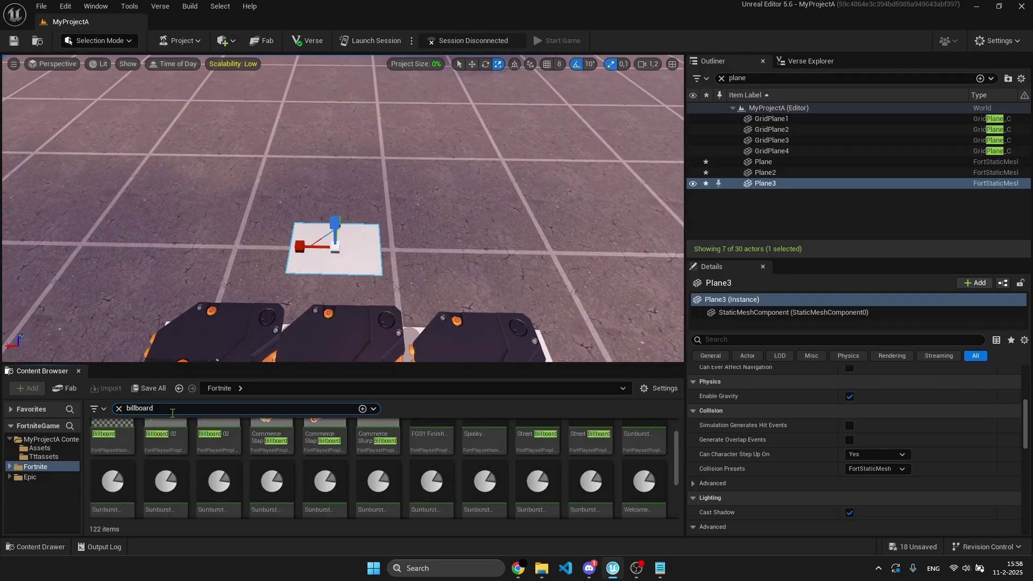
pyautogui.moveTo(137, 447); pyautogui.dragTo(342, 247)
pyautogui.moveTo(342, 246); pyautogui.dragTo(430, 247, button='right')
pyautogui.scroll(7, 895, 416)
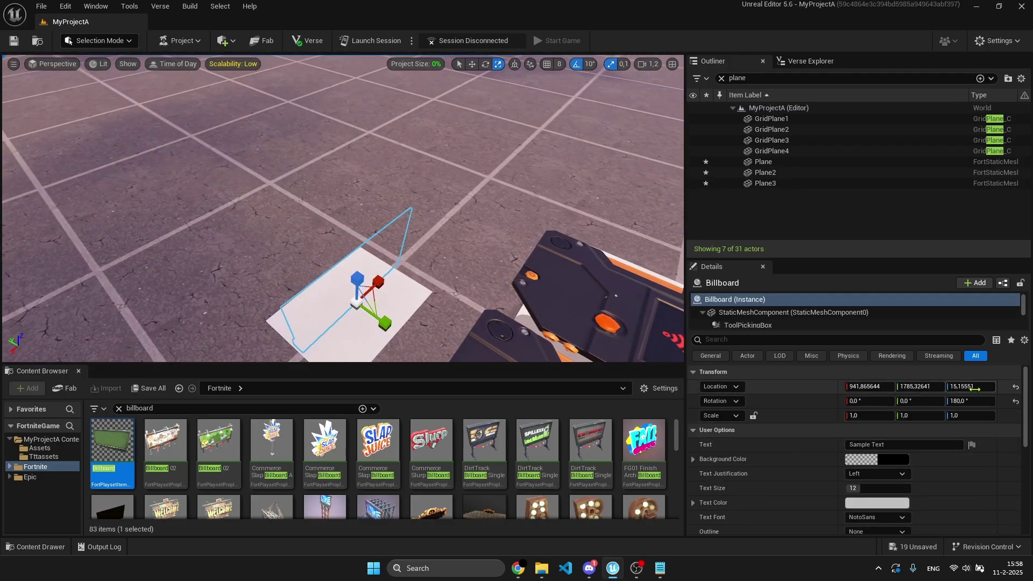
# - Set the billboard's rotation to 90° on X and 0° on Z, and slide it along Y over the plane
pyautogui.click(975, 388)
pyautogui.write('0')
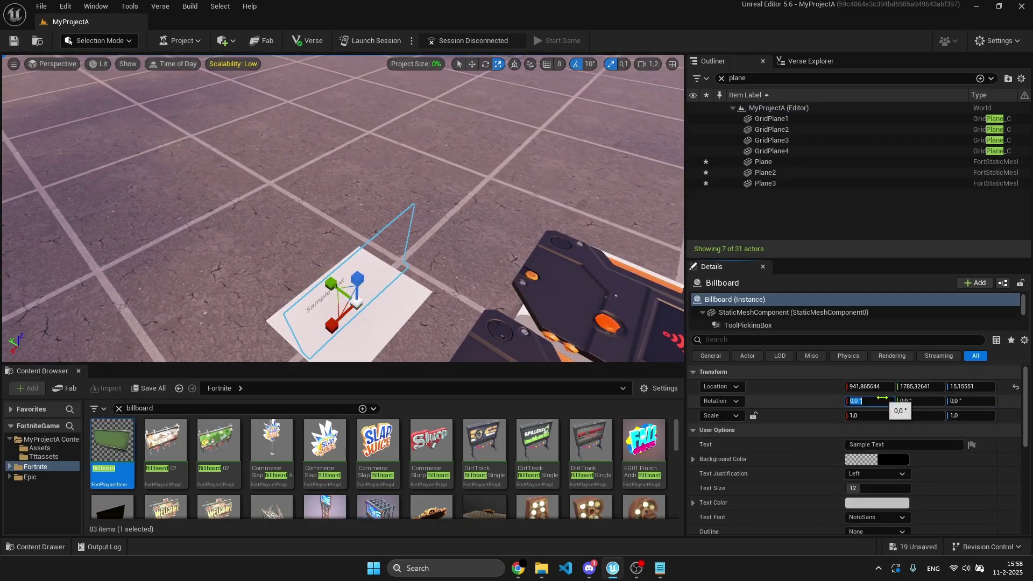
pyautogui.moveTo(384, 292); pyautogui.dragTo(326, 307, button='right')
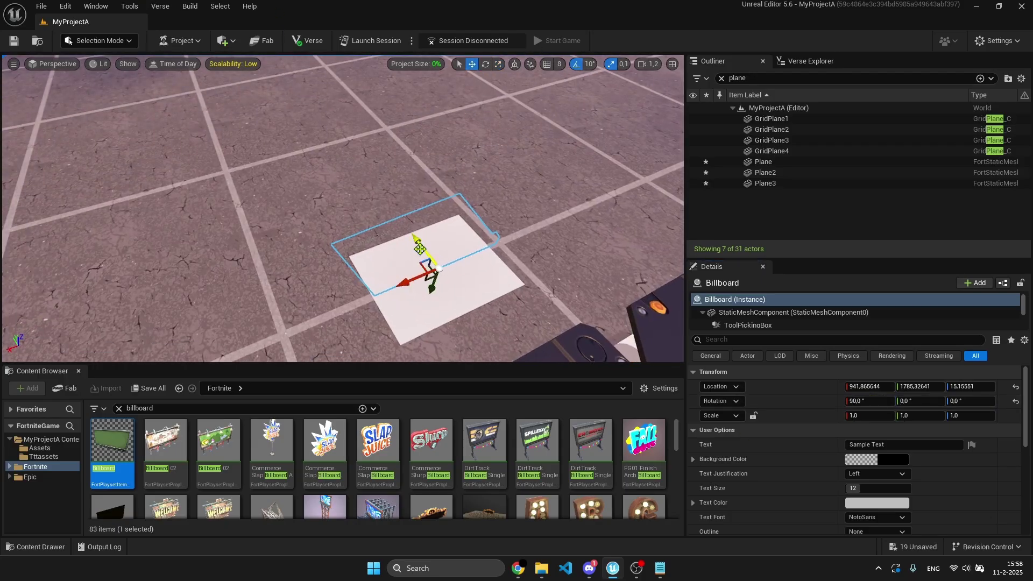
pyautogui.moveTo(438, 285); pyautogui.dragTo(442, 290)
pyautogui.moveTo(443, 291); pyautogui.dragTo(363, 293, button='right')
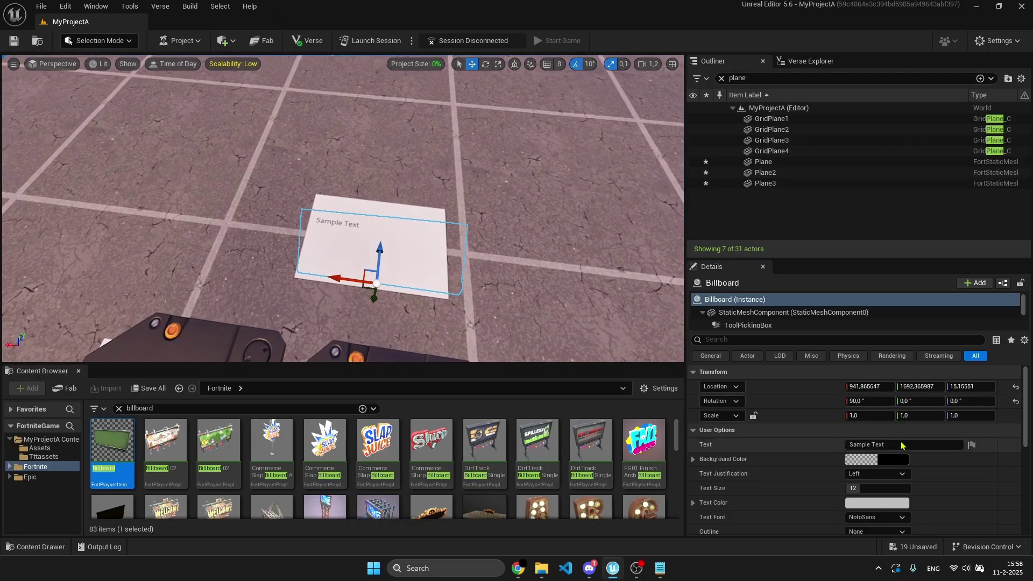
# - Set the billboard's text to RESET with Center justification and text size 24
pyautogui.click(899, 446)
pyautogui.write('RESET')
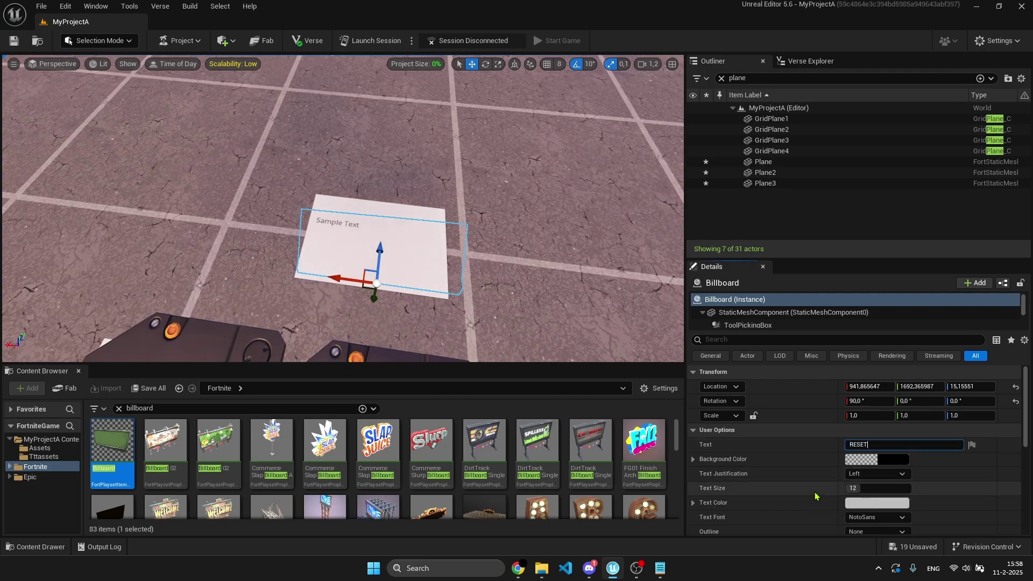
pyautogui.click(877, 473)
pyautogui.click(862, 498)
pyautogui.scroll(-1, 892, 498)
pyautogui.moveTo(869, 469); pyautogui.dragTo(910, 470)
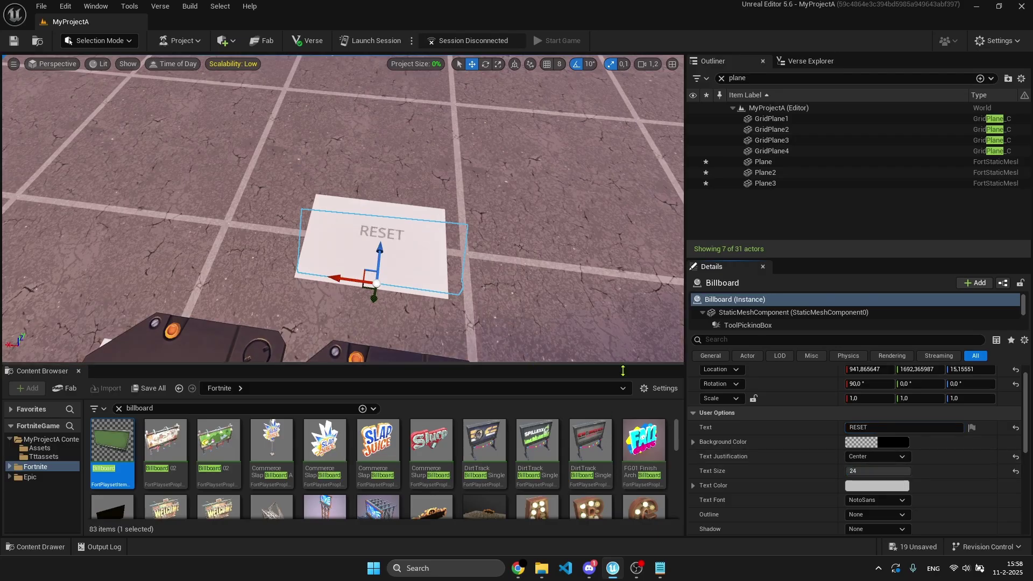
# - Format the billboard's text with a white color, the Roboto font and a Light outline
pyautogui.scroll(-2, 791, 487)
pyautogui.click(856, 453)
pyautogui.moveTo(771, 355); pyautogui.dragTo(771, 301)
pyautogui.click(763, 533)
pyautogui.click(876, 466)
pyautogui.click(858, 487)
pyautogui.click(867, 480)
# - Reposition the billboard so the RESET text sits in the middle of the white plane
pyautogui.moveTo(500, 70); pyautogui.dragTo(502, 90, button='right')
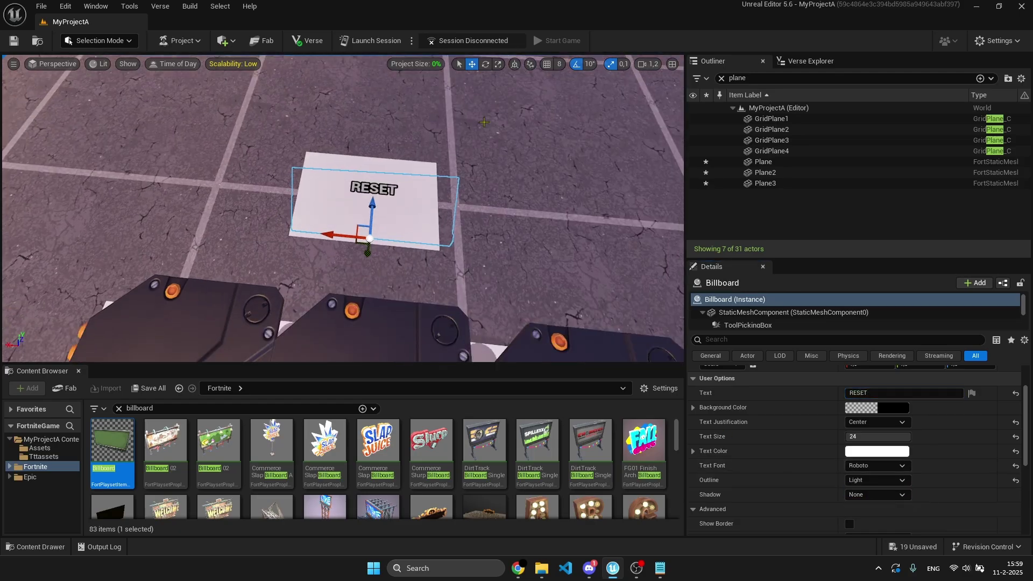
pyautogui.moveTo(370, 239); pyautogui.dragTo(365, 276)
pyautogui.moveTo(365, 276); pyautogui.dragTo(269, 264, button='right')
# - Duplicate trigger 12 onto the RESET plane and scale the copy down to fit the plane
pyautogui.click(269, 226)
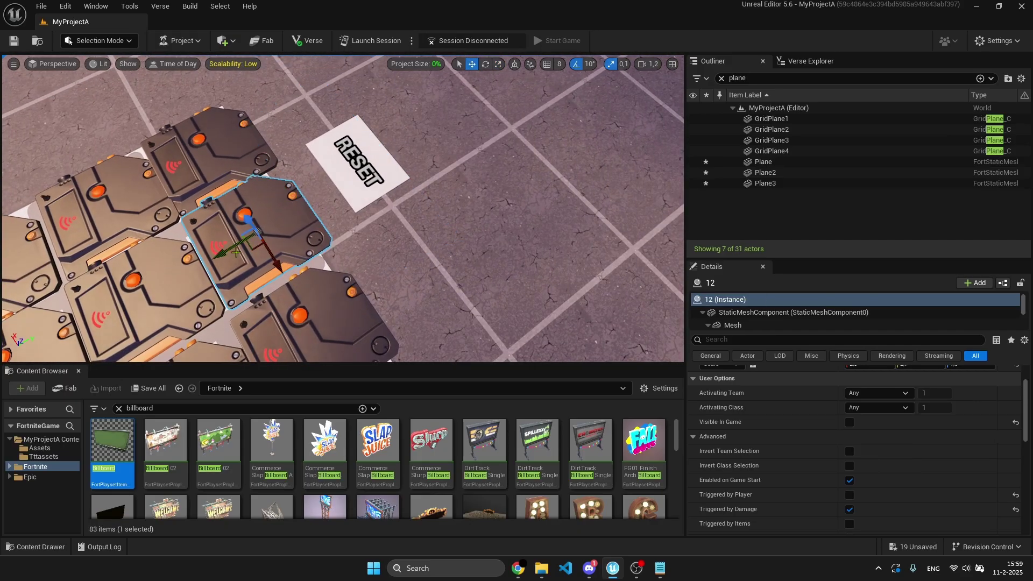
pyautogui.keyDown('alt'); pyautogui.moveTo(235, 252); pyautogui.dragTo(349, 201); pyautogui.keyUp('alt')
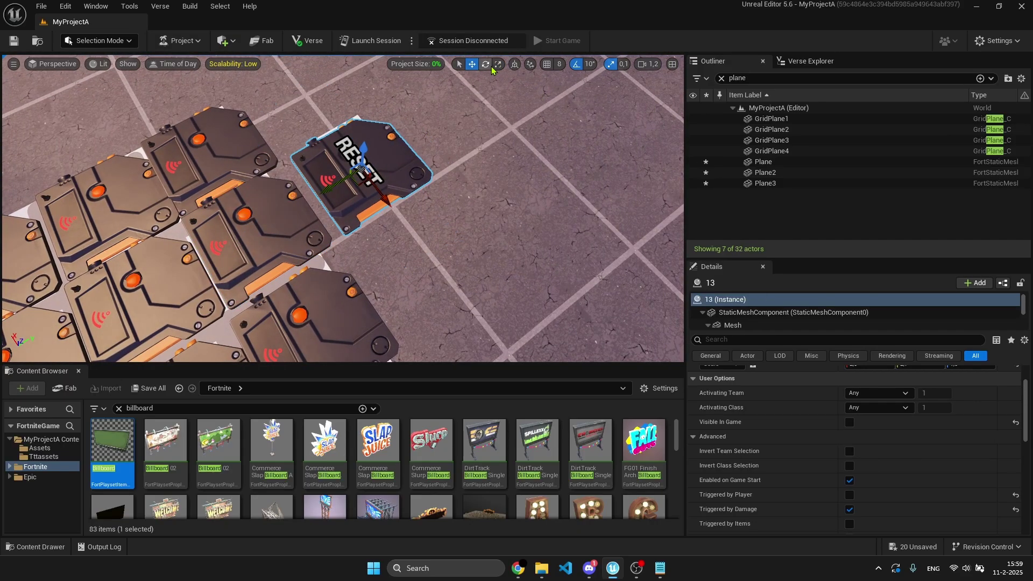
pyautogui.moveTo(338, 190); pyautogui.dragTo(326, 201)
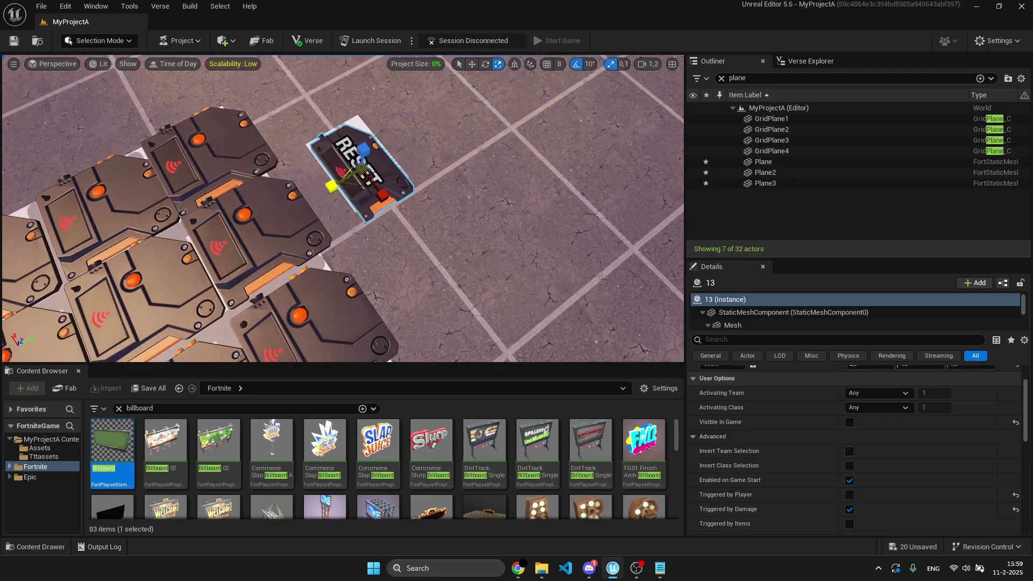
pyautogui.moveTo(402, 189); pyautogui.dragTo(65, 169, button='right')
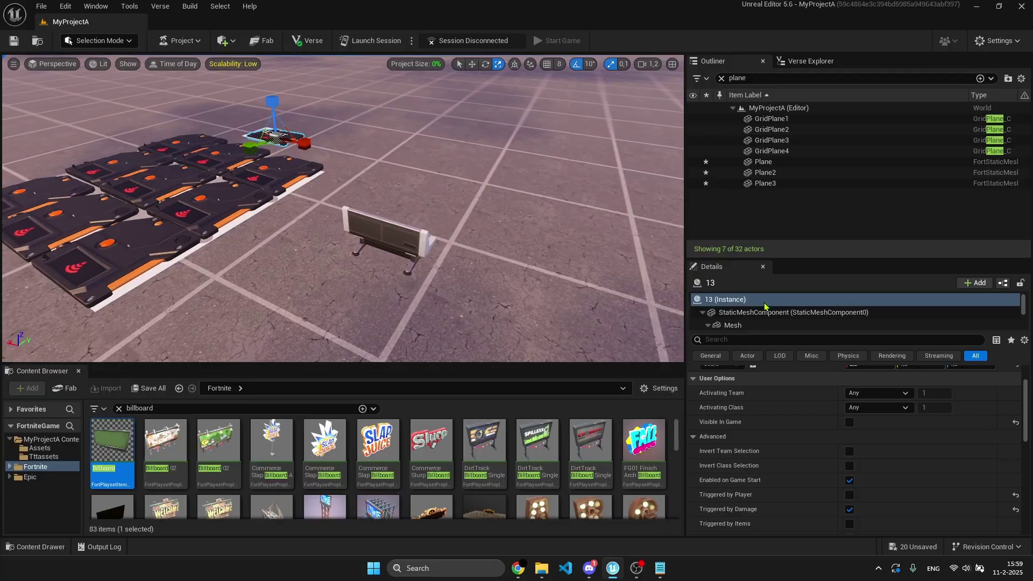
# - Rename the duplicated trigger on the RESET plane as ResetTrigger
pyautogui.click(711, 284)
pyautogui.write('Reset')
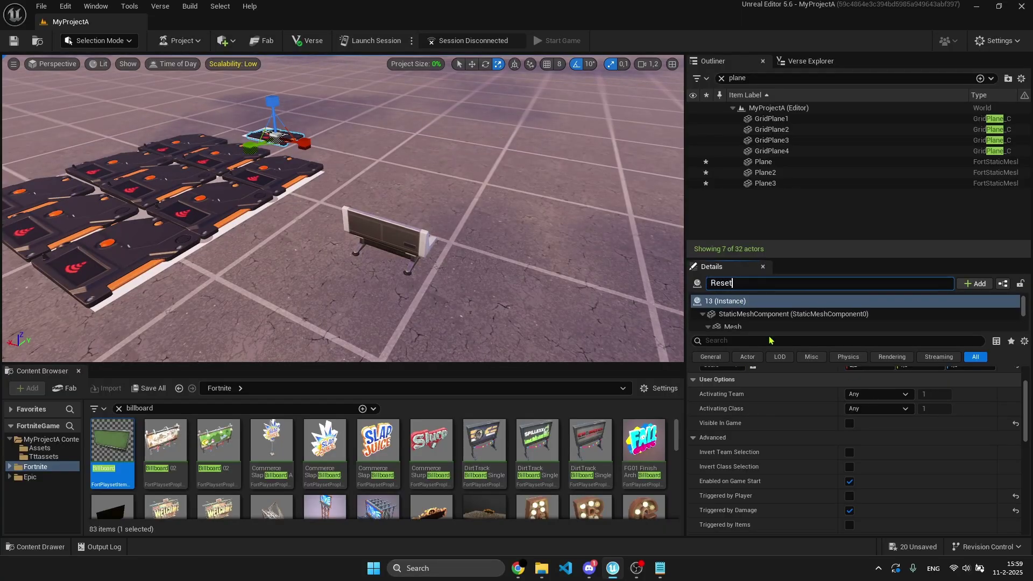
pyautogui.write('Trigger')
pyautogui.press('Return')
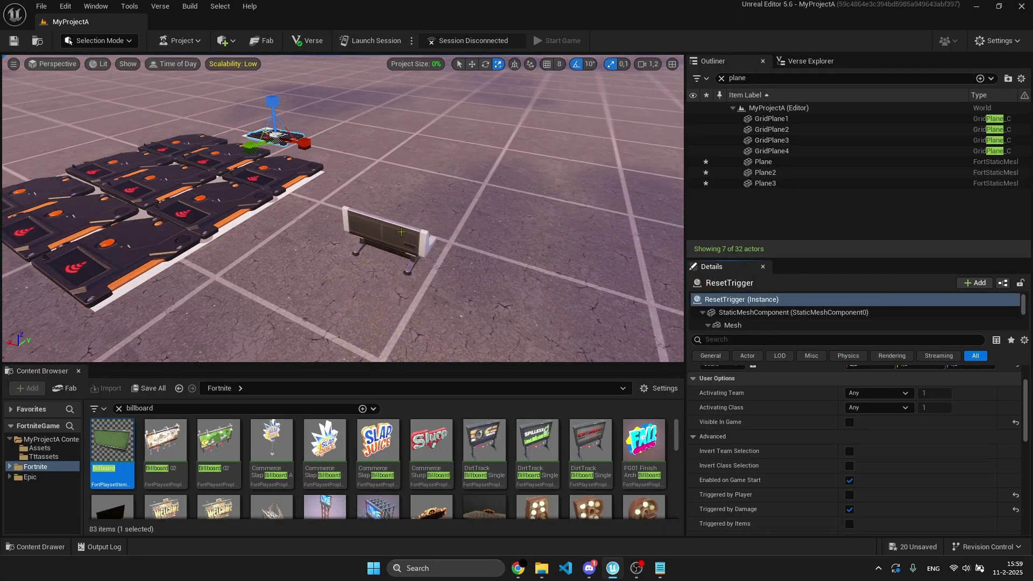
# - Select the TicTacToe device and assign ResetTrigger to its ResetTrigger property
pyautogui.click(392, 236)
pyautogui.scroll(-5, 797, 431)
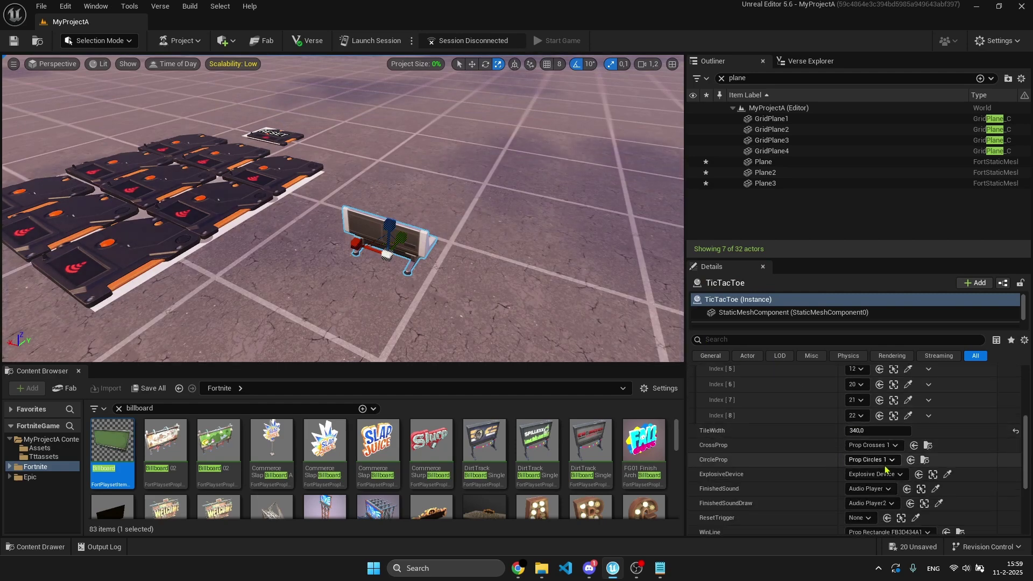
pyautogui.click(860, 484)
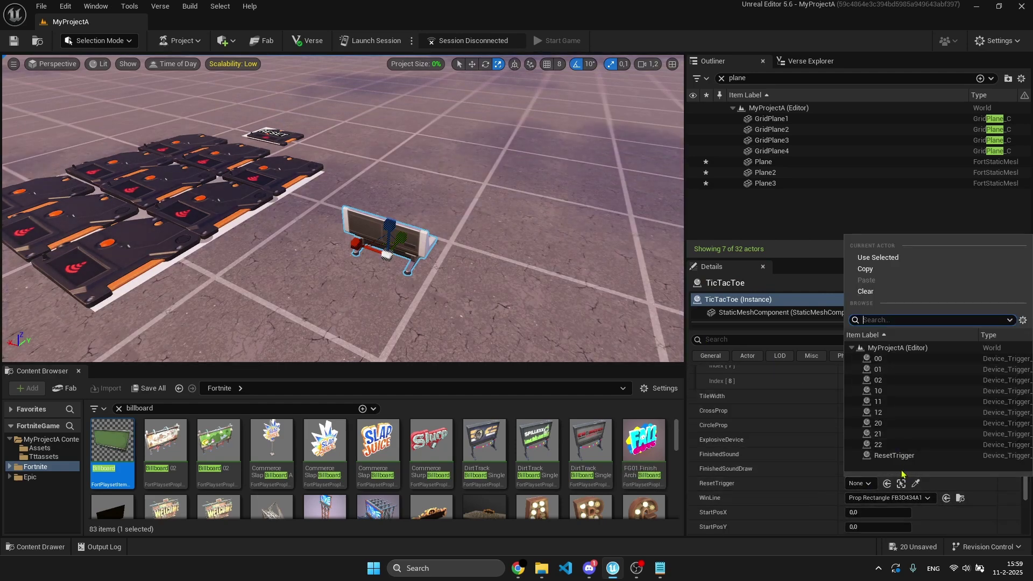
pyautogui.click(894, 456)
pyautogui.scroll(-1, 897, 460)
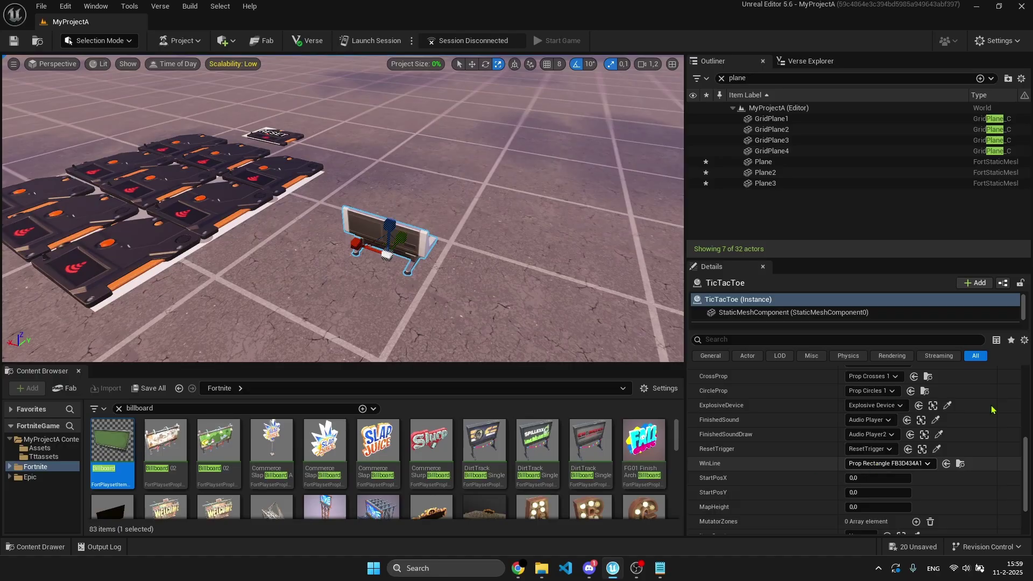
# - Find the Prop_Rectangle_FB3D434A1 blueprint in the Tttassets folder and check it against the TicTacToe device's WinLine property
pyautogui.click(883, 464)
pyautogui.moveTo(377, 318); pyautogui.dragTo(336, 309, button='right')
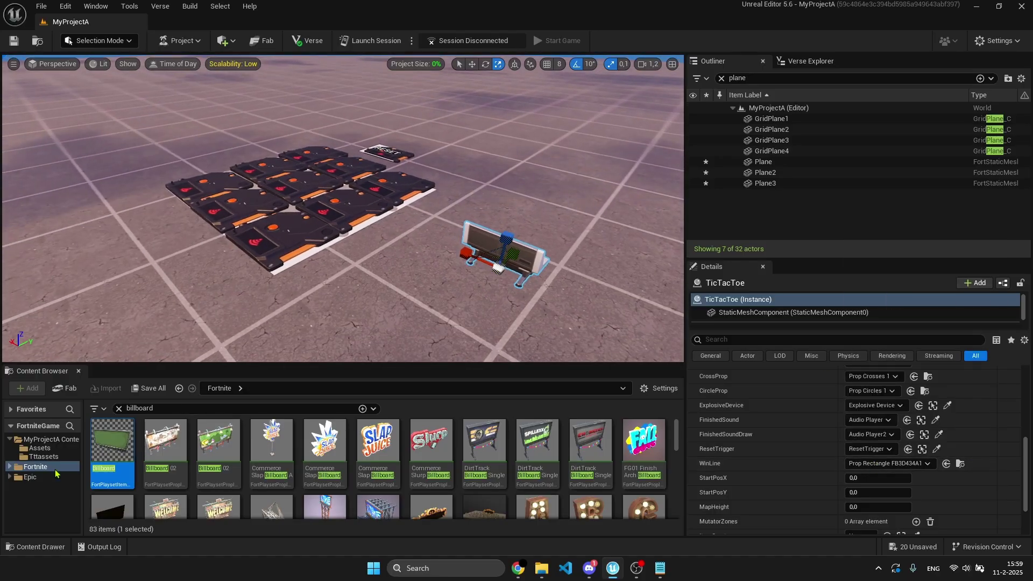
pyautogui.click(45, 441)
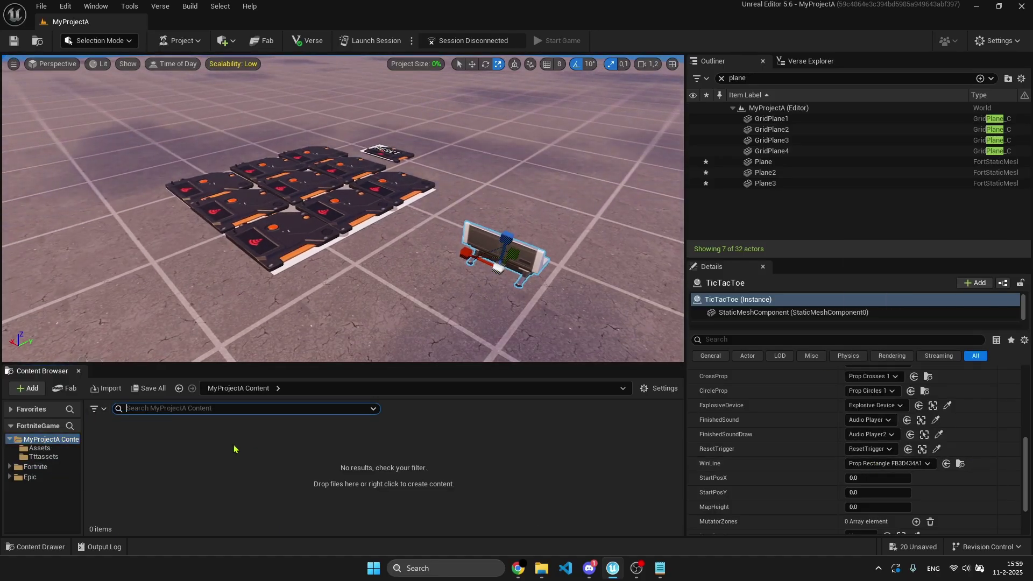
pyautogui.doubleClick(160, 441)
pyautogui.scroll(-2, 451, 495)
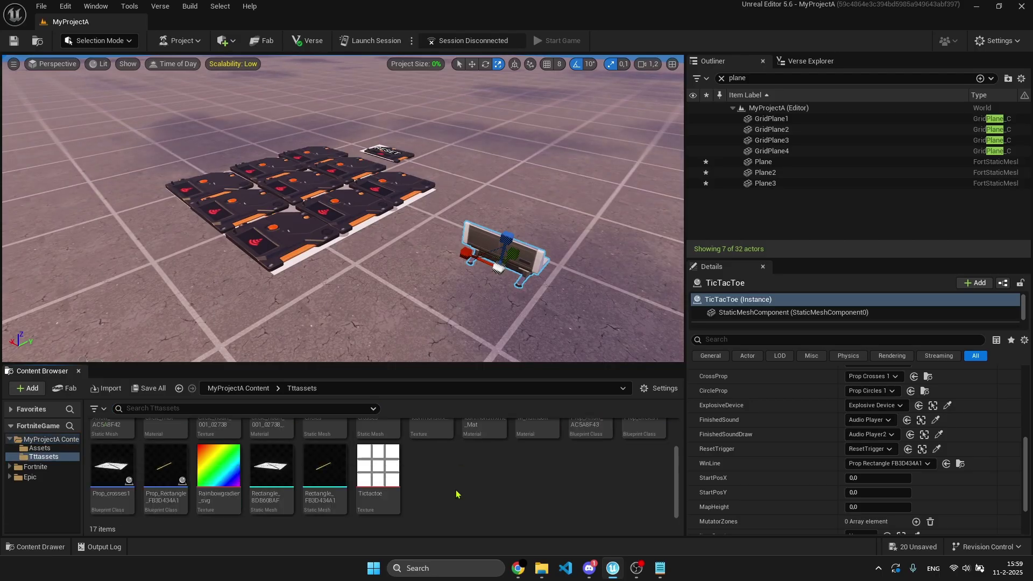
pyautogui.doubleClick(166, 474)
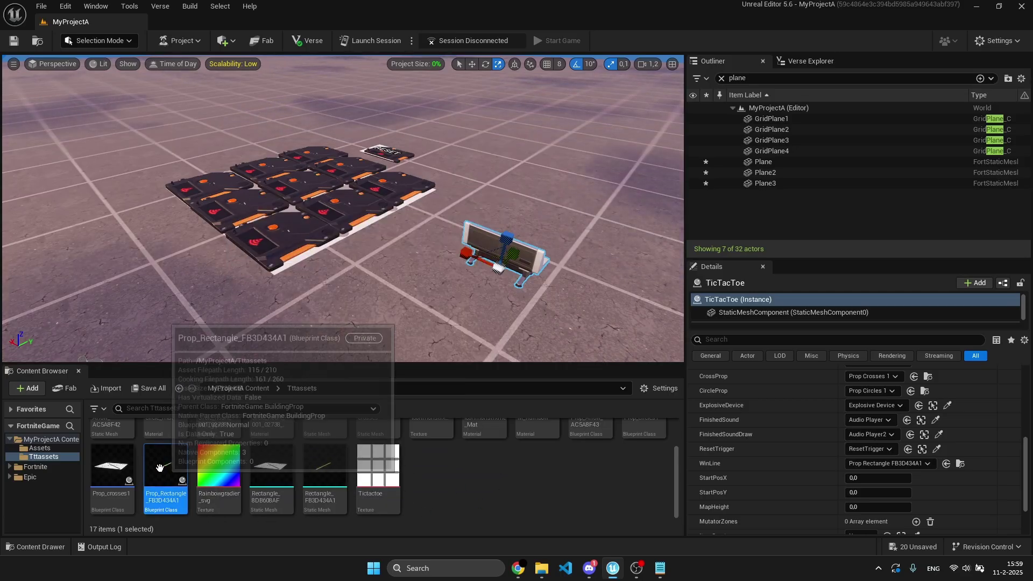
pyautogui.moveTo(648, 339)
pyautogui.mouseDown(button='right')
pyautogui.moveTo(673, 320)
pyautogui.moveTo(648, 339)
pyautogui.mouseUp(button='right')
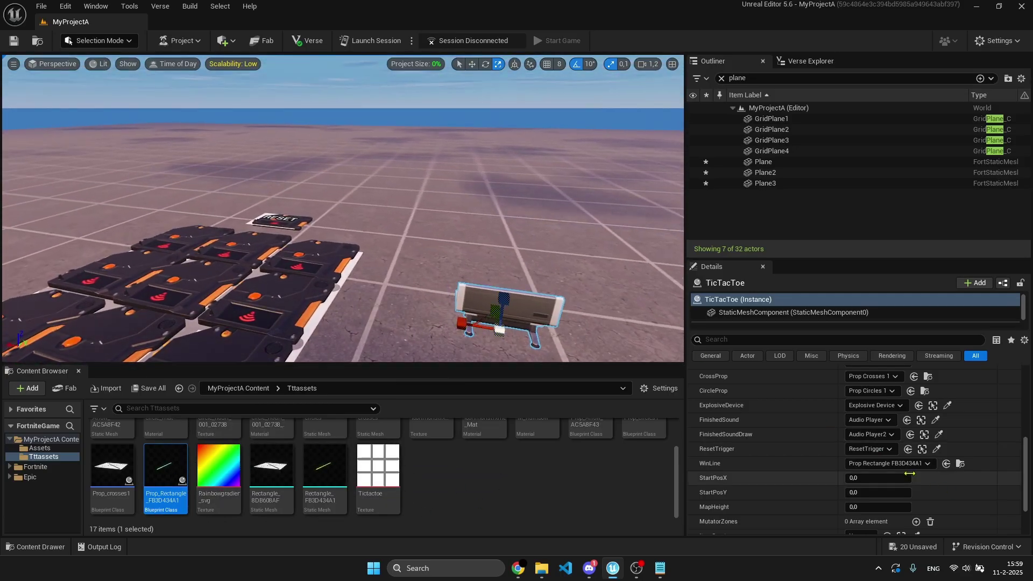
pyautogui.click(908, 465)
pyautogui.click(949, 477)
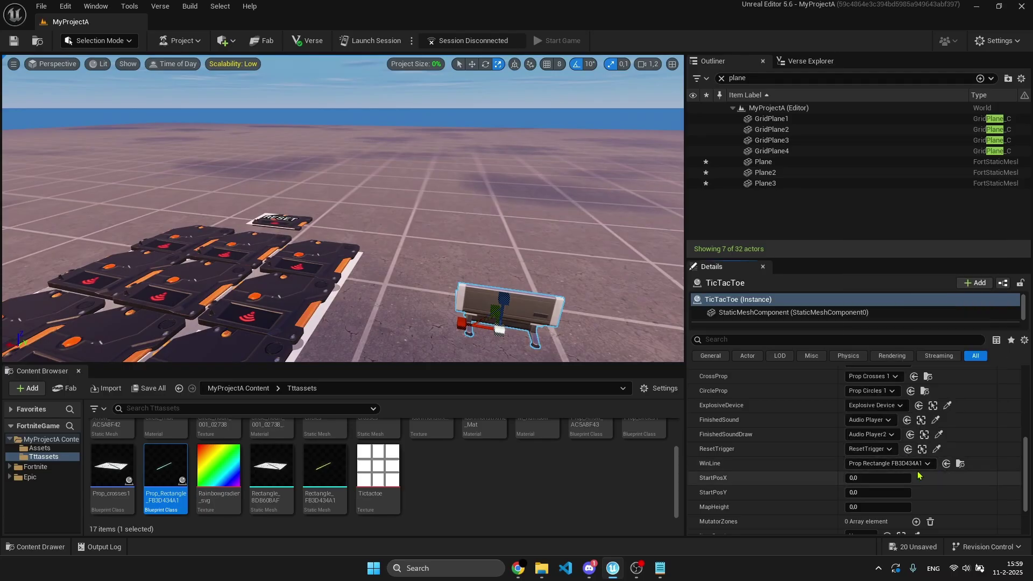
# - Search the Fortnite content for "chair" and place an ArtDeco Bank Chair 01 at the corner tile opposite the RESET sign
pyautogui.scroll(-1, 894, 475)
pyautogui.moveTo(613, 302); pyautogui.dragTo(634, 331, button='right')
pyautogui.moveTo(485, 280)
pyautogui.mouseDown(button='right')
pyautogui.moveTo(471, 293)
pyautogui.moveTo(482, 280)
pyautogui.mouseUp(button='right')
pyautogui.click(185, 410)
pyautogui.click(35, 467)
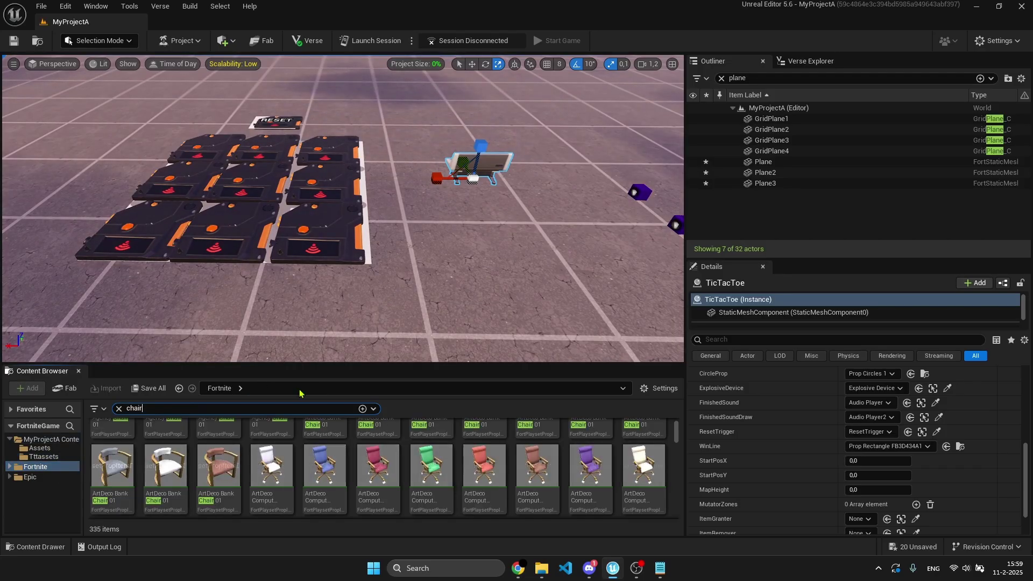
pyautogui.moveTo(501, 318); pyautogui.dragTo(479, 318, button='right')
pyautogui.moveTo(330, 324); pyautogui.dragTo(348, 323, button='right')
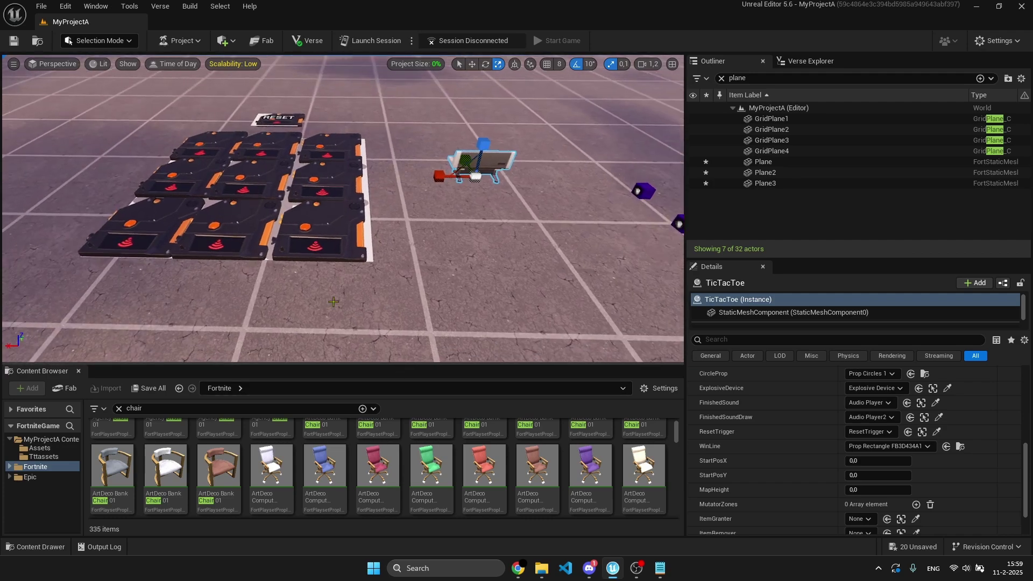
pyautogui.moveTo(322, 252); pyautogui.dragTo(322, 252)
pyautogui.moveTo(321, 252); pyautogui.dragTo(295, 258, button='right')
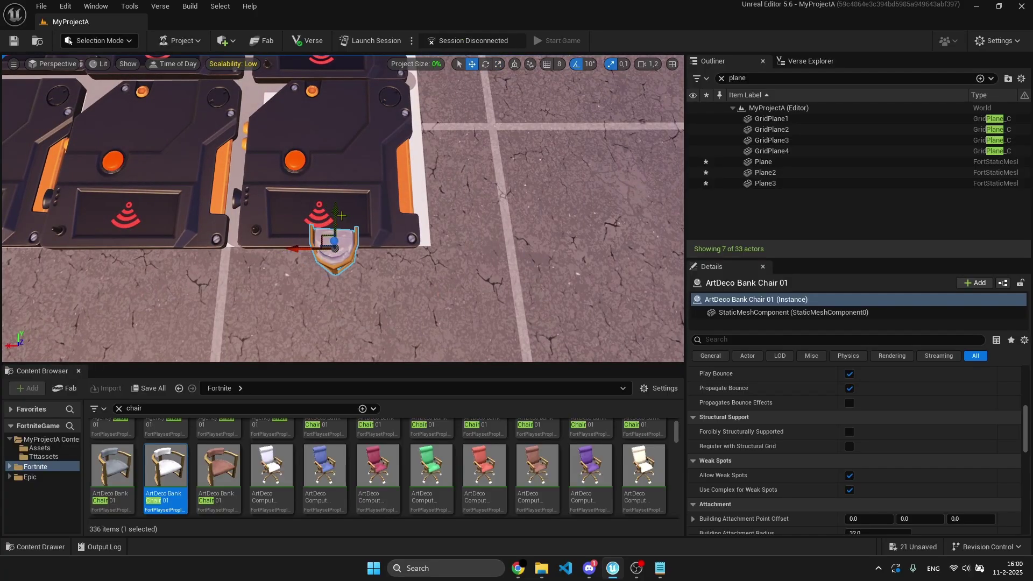
# - Move the chair onto the corner tile at about X 572, Y 532 and bring up its location values
pyautogui.moveTo(342, 209); pyautogui.dragTo(342, 210)
pyautogui.moveTo(342, 210)
pyautogui.mouseDown(button='right')
pyautogui.moveTo(253, 207)
pyautogui.moveTo(336, 204)
pyautogui.mouseUp(button='right')
pyautogui.scroll(5, 885, 498)
pyautogui.scroll(5, 884, 498)
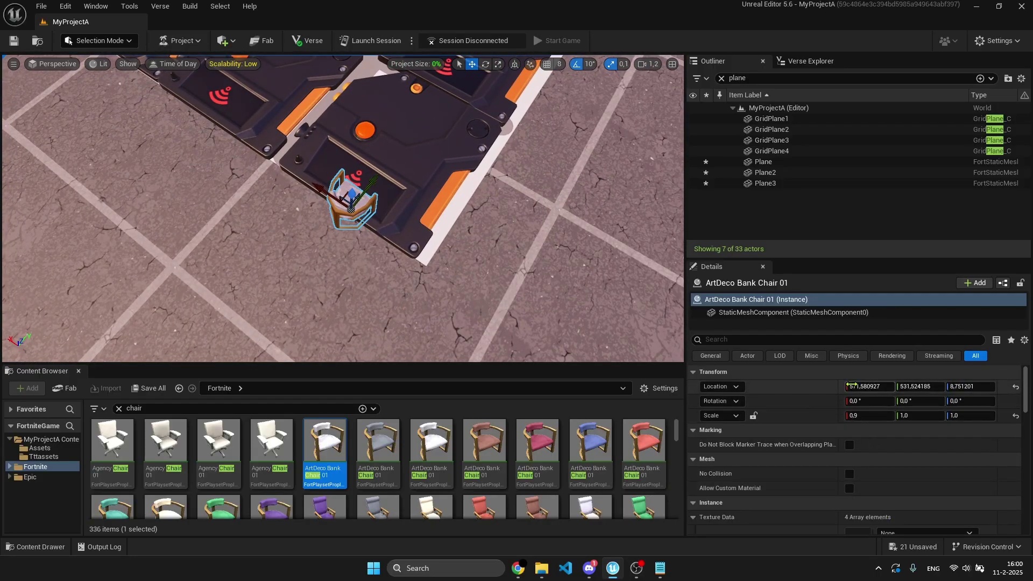
# - Select the TicTacToe device and set StartPosX to 570 and StartPosY to 530
pyautogui.moveTo(477, 275); pyautogui.dragTo(565, 196, button='right')
pyautogui.click(388, 257)
pyautogui.scroll(-10, 879, 443)
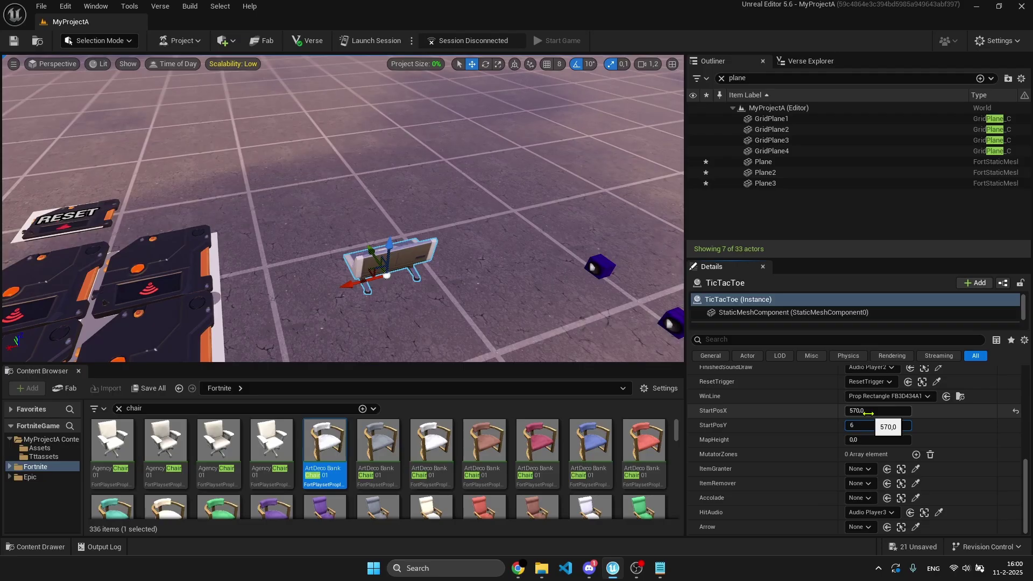
pyautogui.moveTo(485, 231); pyautogui.dragTo(301, 226, button='right')
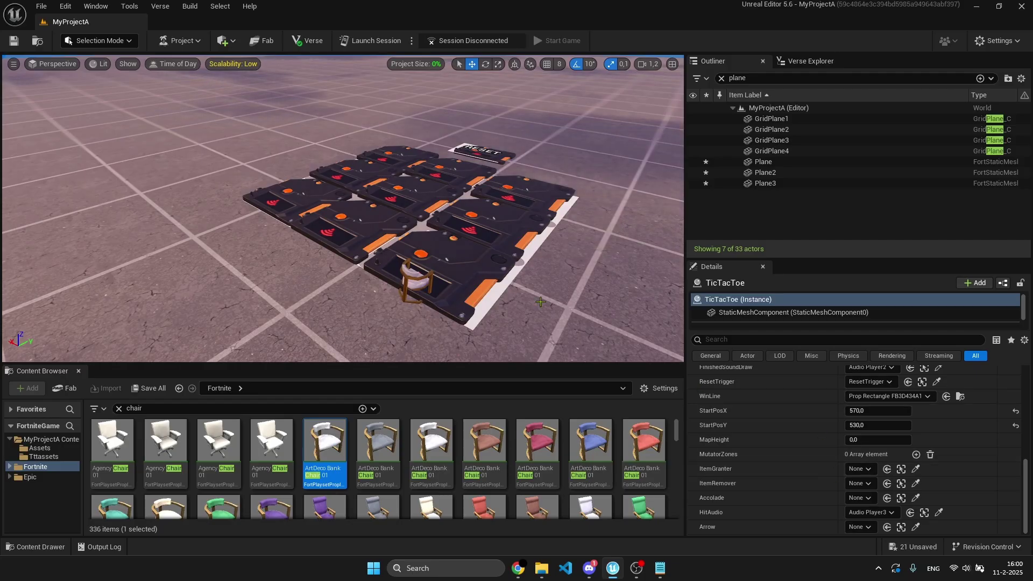
# - Search the Fortnite content for "mutator zone", place a Mutator Zone beside the tile grid and set its zone size along the grid to 2
pyautogui.moveTo(377, 226); pyautogui.dragTo(323, 232, button='right')
pyautogui.moveTo(161, 409); pyautogui.dragTo(321, 205)
pyautogui.scroll(5, 870, 474)
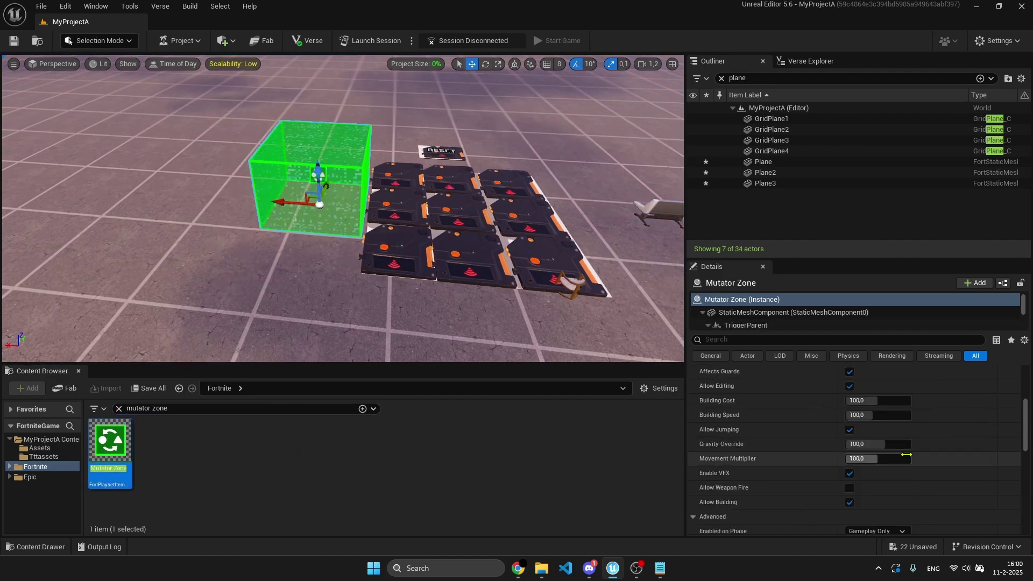
pyautogui.click(870, 474)
pyautogui.write('2')
# - Duplicate the Mutator Zone onto the opposite side of the tile grid
pyautogui.moveTo(488, 220)
pyautogui.mouseDown(button='right')
pyautogui.moveTo(463, 216)
pyautogui.moveTo(488, 219)
pyautogui.mouseUp(button='right')
pyautogui.keyDown('alt'); pyautogui.moveTo(119, 243); pyautogui.dragTo(356, 230); pyautogui.keyUp('alt')
pyautogui.keyDown('ctrl'); pyautogui.click(127, 218); pyautogui.keyUp('ctrl')
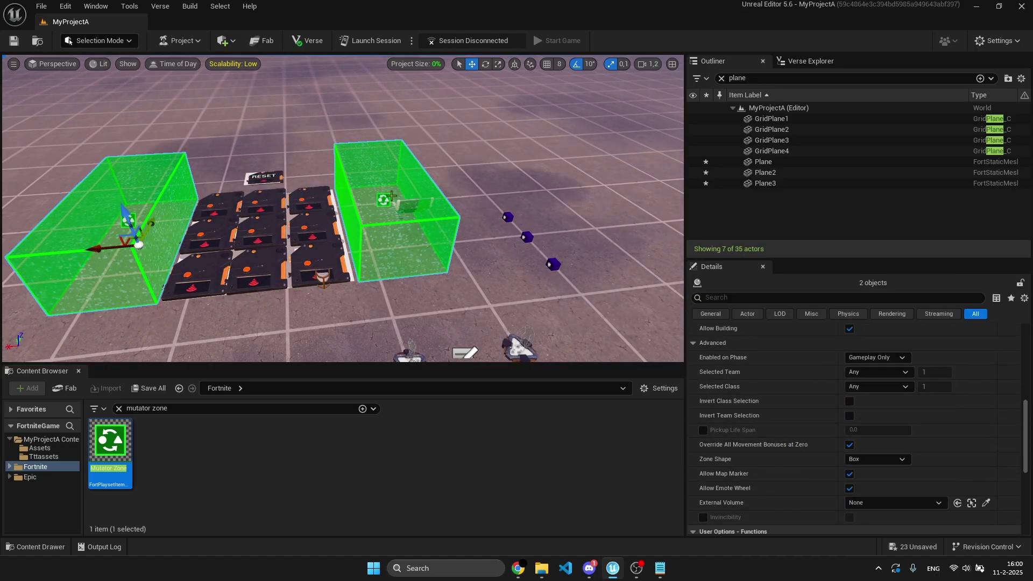
pyautogui.keyDown('ctrl'); pyautogui.click(384, 197); pyautogui.keyUp('ctrl')
pyautogui.keyDown('ctrl'); pyautogui.click(372, 204); pyautogui.keyUp('ctrl')
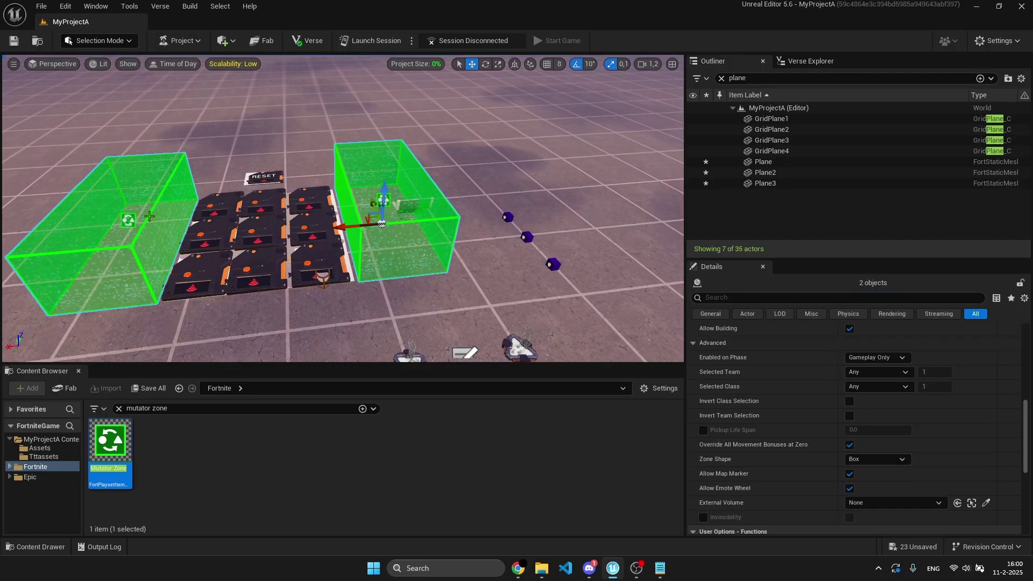
pyautogui.keyDown('ctrl'); pyautogui.click(137, 217); pyautogui.keyUp('ctrl')
pyautogui.moveTo(138, 217); pyautogui.dragTo(129, 217, button='right')
# - Enable Allow Weapon Fire on both mutator zones
pyautogui.scroll(-7, 819, 461)
pyautogui.scroll(3, 818, 461)
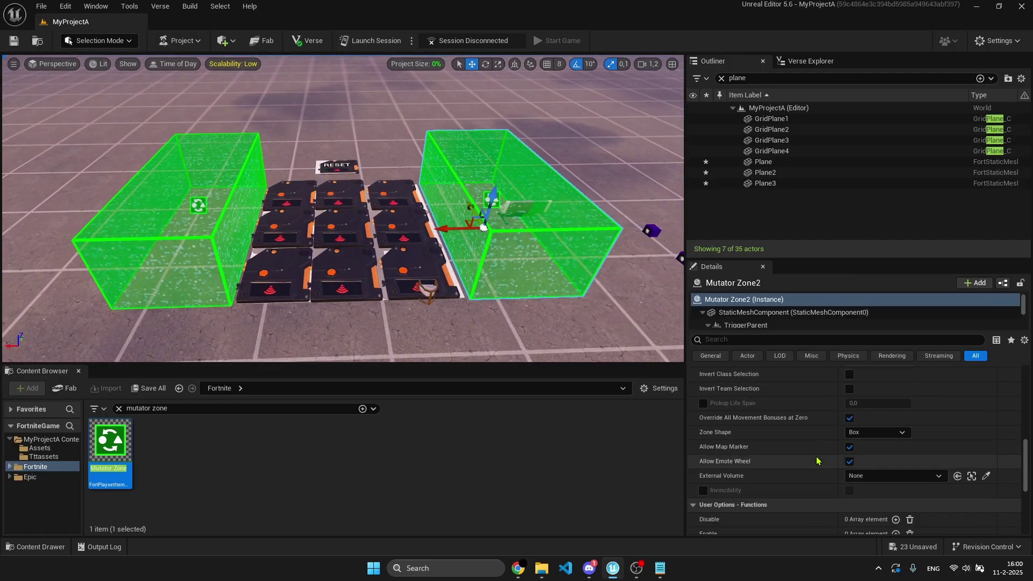
pyautogui.scroll(3, 816, 461)
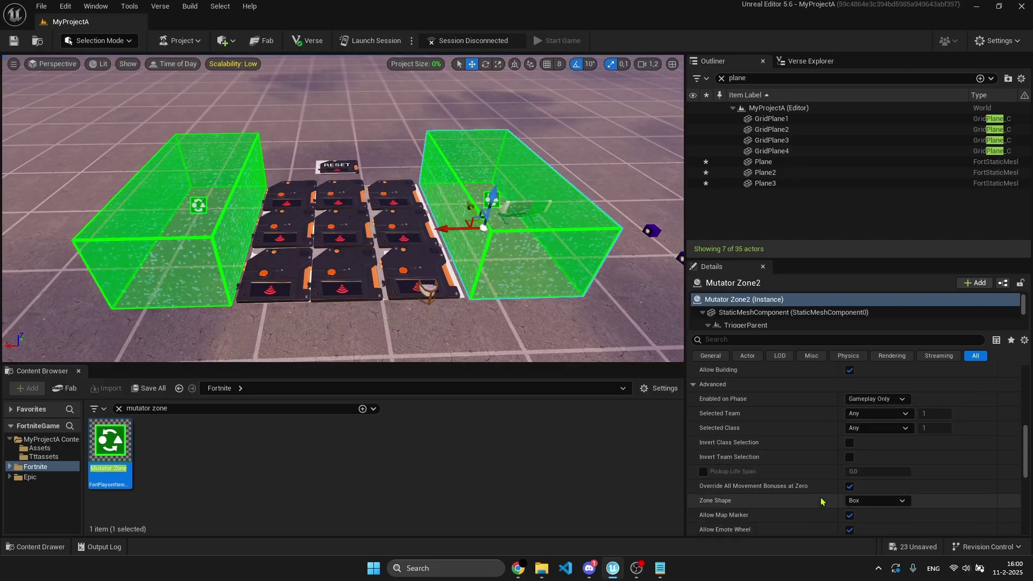
pyautogui.scroll(2, 799, 411)
pyautogui.click(850, 441)
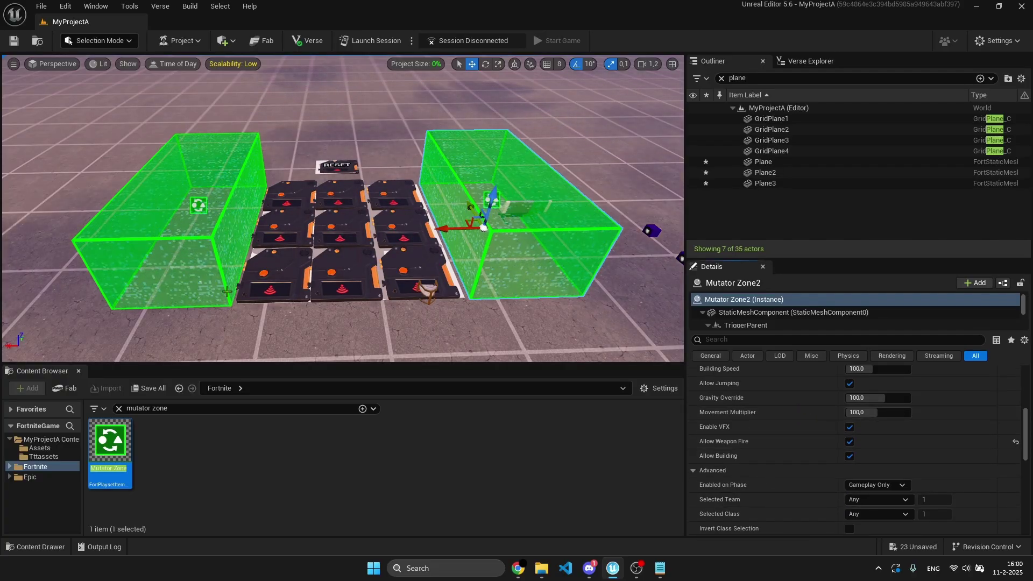
pyautogui.click(209, 216)
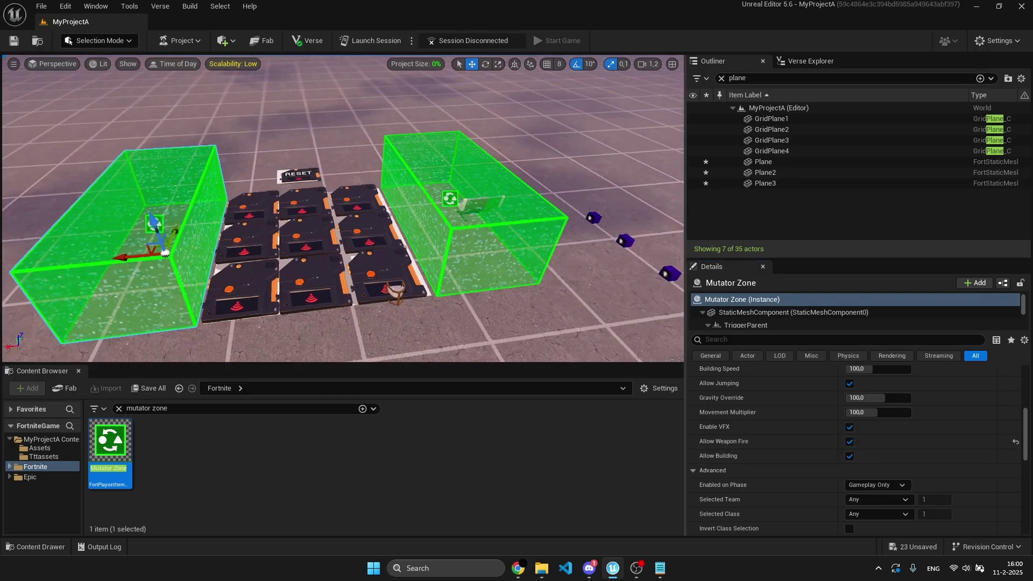
# - Add two elements to the TicTacToe device's MutatorZones array and assign Mutator Zone and Mutator Zone2 to them
pyautogui.moveTo(376, 226); pyautogui.dragTo(291, 232, button='right')
pyautogui.click(409, 248)
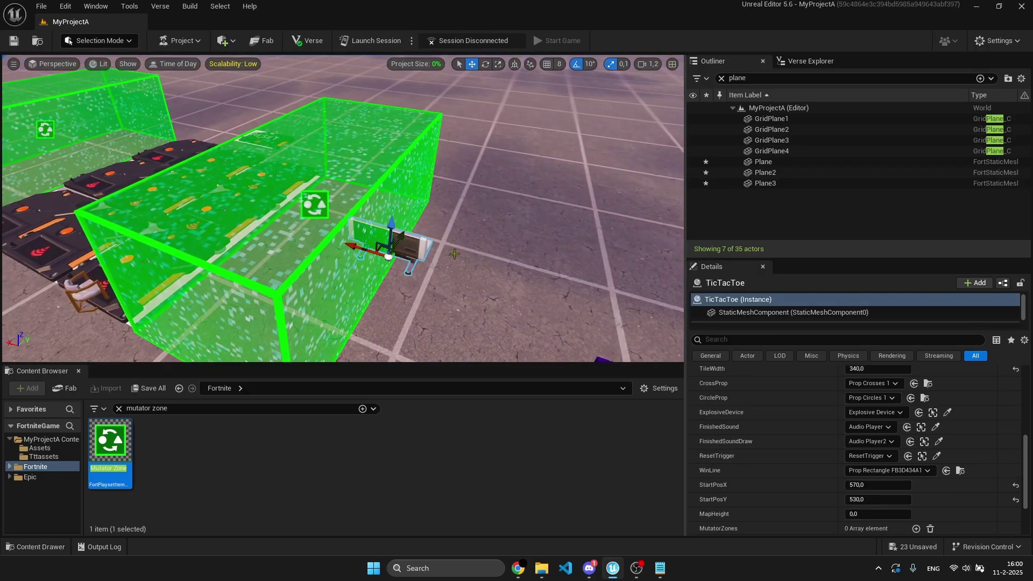
pyautogui.scroll(-3, 910, 450)
pyautogui.click(916, 454)
pyautogui.click(917, 454)
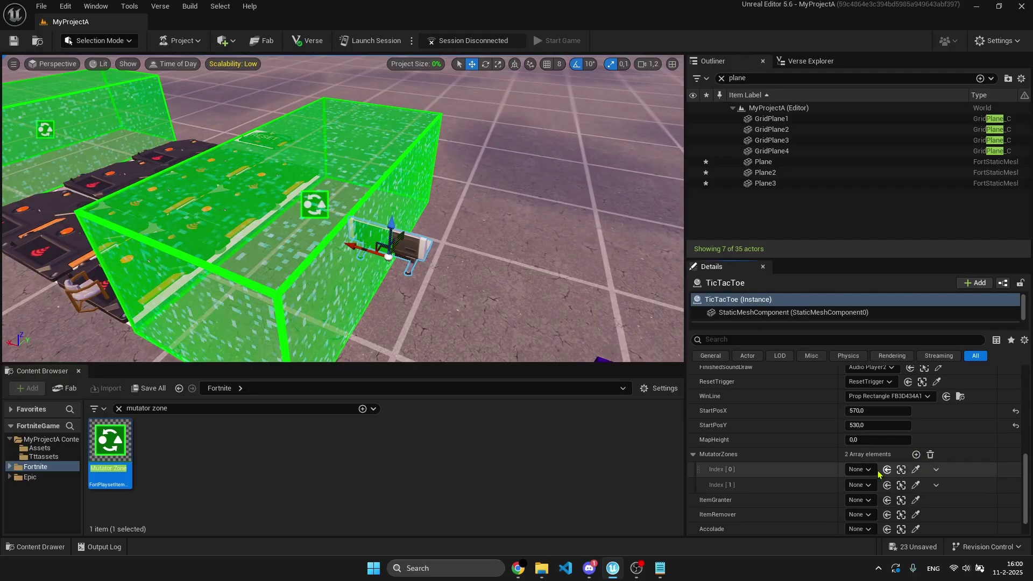
pyautogui.click(860, 470)
pyautogui.click(910, 346)
pyautogui.click(860, 485)
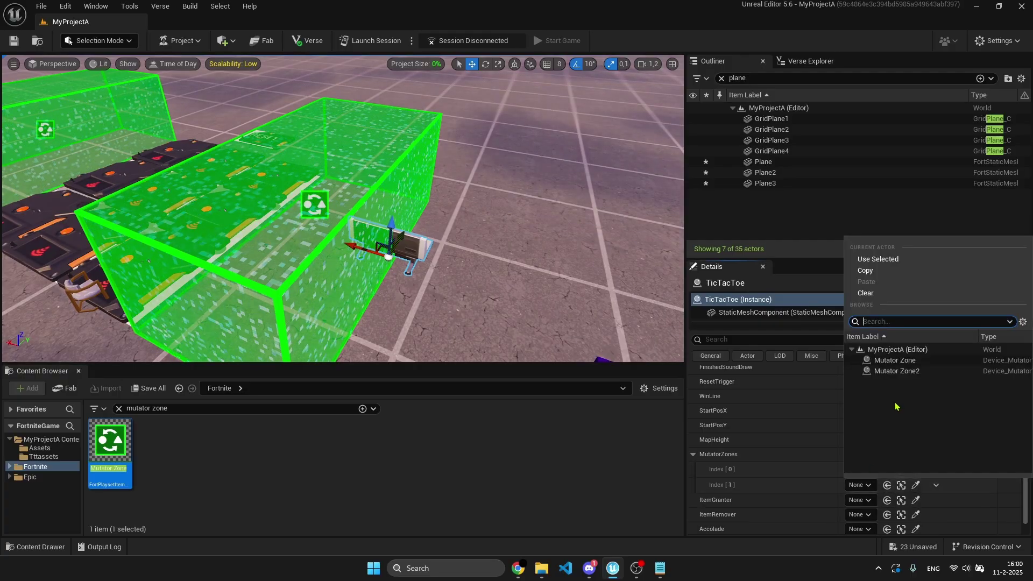
pyautogui.click(903, 374)
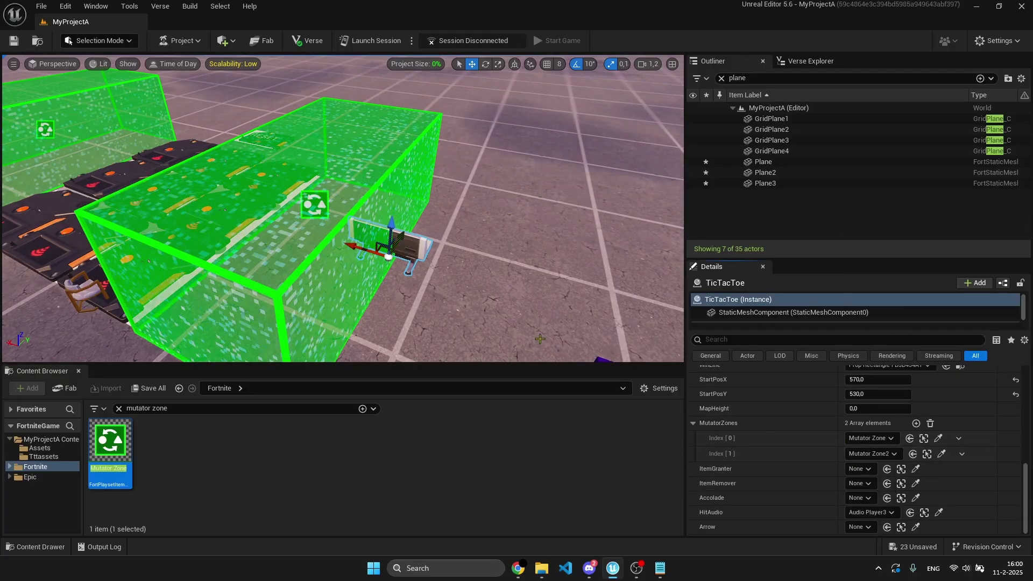
# - Search the Fortnite content for "item grant" and place an Item Granter on the open ground away from the grid
pyautogui.moveTo(152, 339); pyautogui.dragTo(173, 428, button='right')
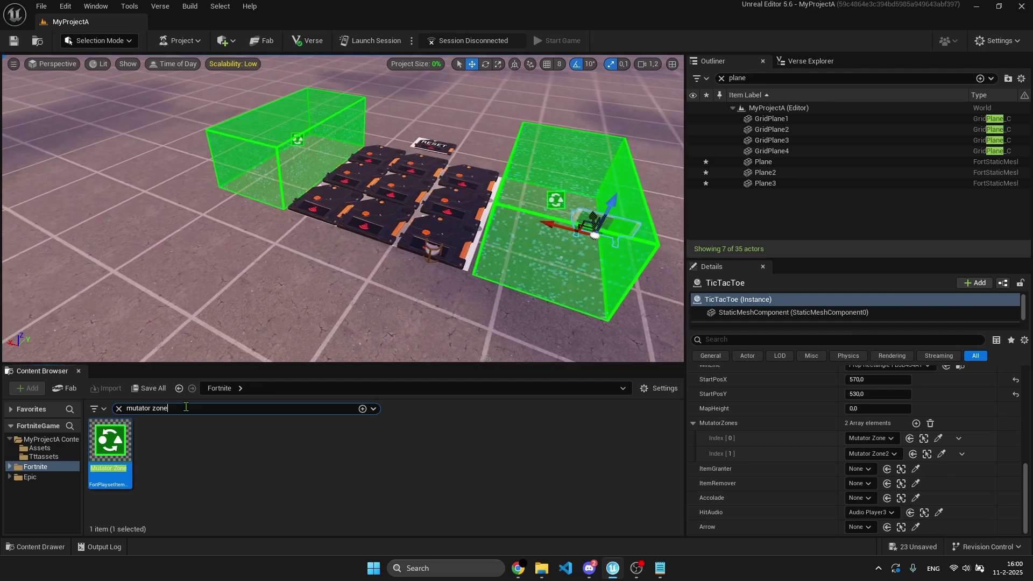
pyautogui.hotkey('ctrl', 'a')
pyautogui.write('item grant')
pyautogui.moveTo(108, 333); pyautogui.dragTo(80, 333, button='right')
pyautogui.moveTo(110, 430); pyautogui.dragTo(166, 253)
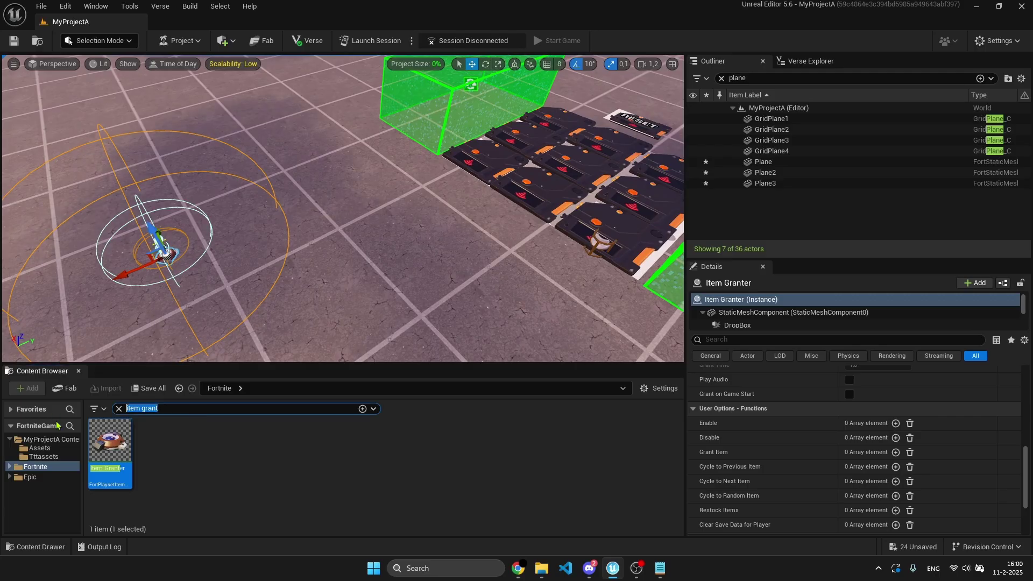
# - Search for "item remover" and place an Item Remover next to the Item Granter
pyautogui.write('ver')
pyautogui.moveTo(111, 444); pyautogui.dragTo(186, 319)
pyautogui.moveTo(217, 238); pyautogui.dragTo(216, 239)
pyautogui.moveTo(216, 240); pyautogui.dragTo(187, 252, button='right')
pyautogui.press('w')
# - Set the Item Granter's On Grant Action to Keep All and add the Mammoth Pistol L5 to its item list
pyautogui.click(223, 180)
pyautogui.scroll(4, 882, 457)
pyautogui.scroll(4, 858, 402)
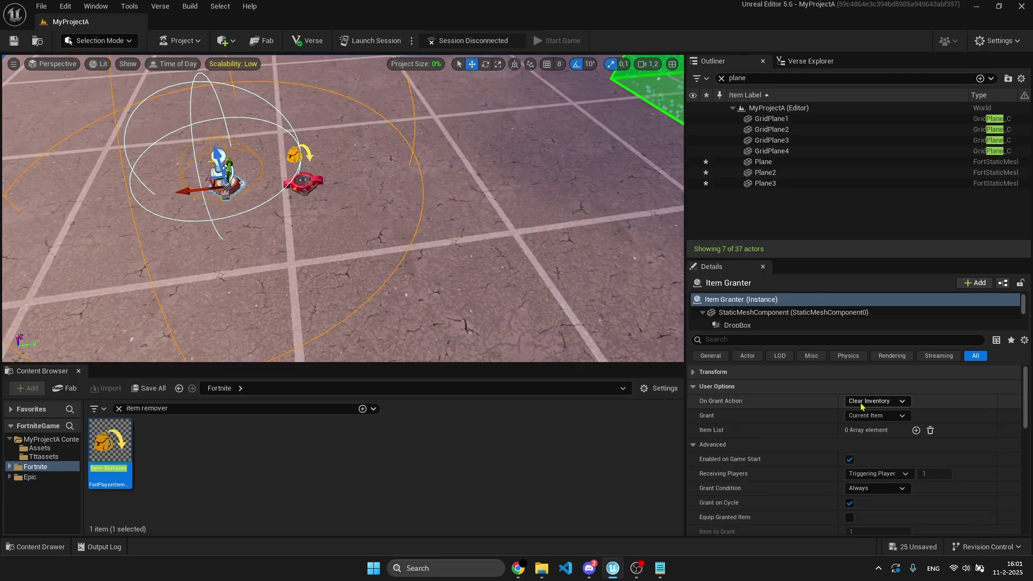
pyautogui.click(863, 403)
pyautogui.click(880, 444)
pyautogui.click(917, 431)
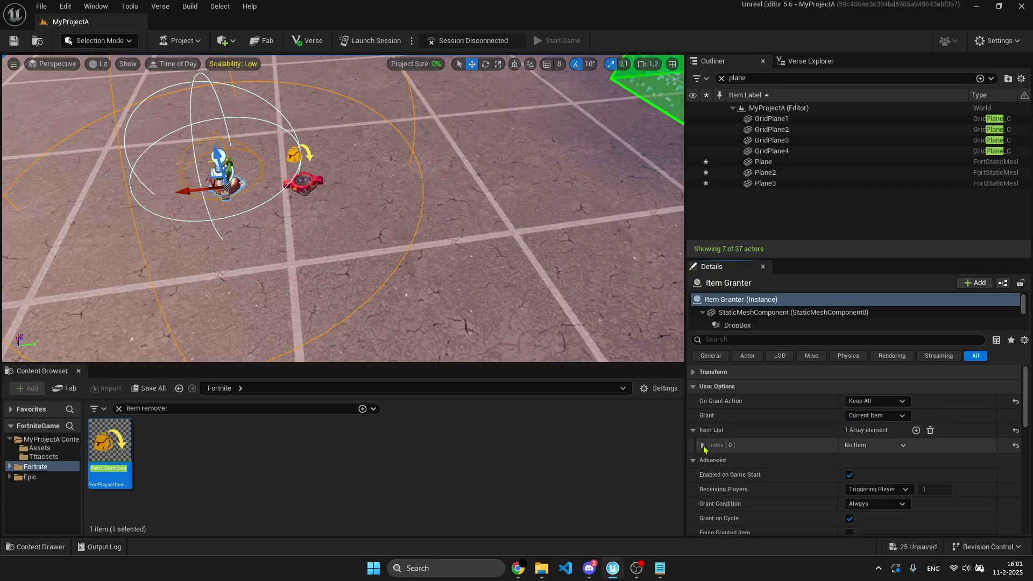
pyautogui.click(891, 462)
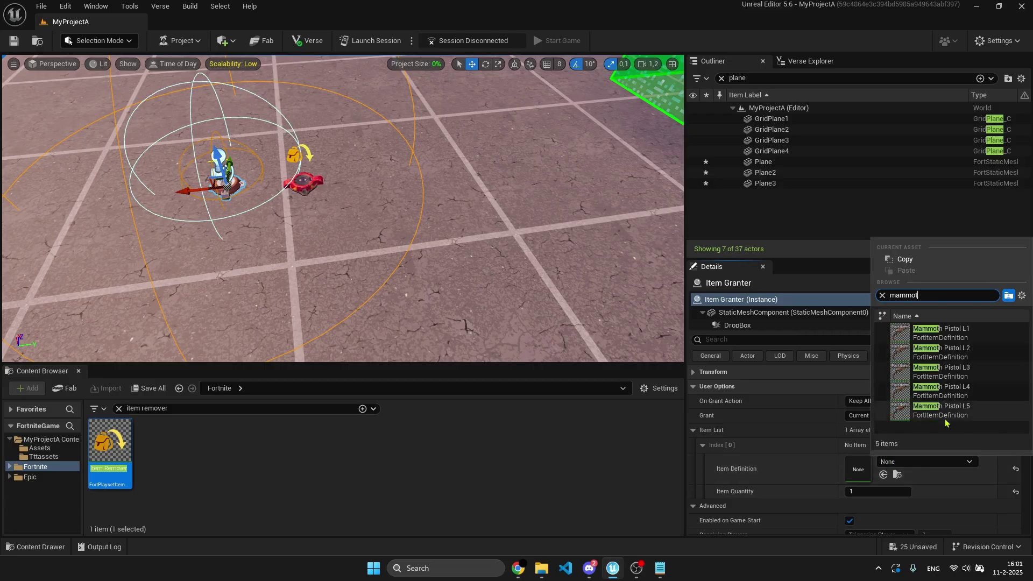
pyautogui.click(943, 412)
pyautogui.scroll(-5, 910, 463)
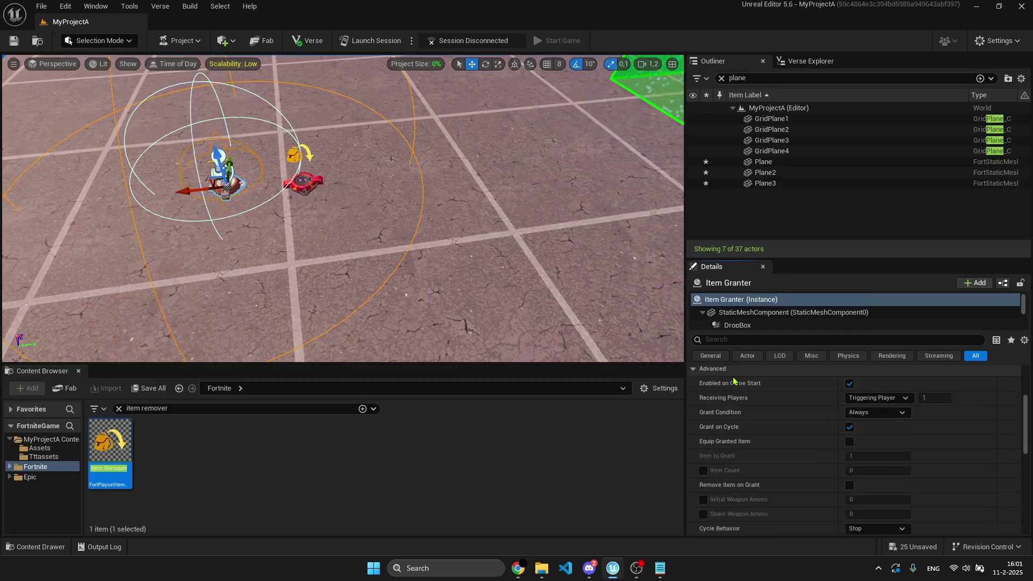
pyautogui.scroll(-4, 743, 383)
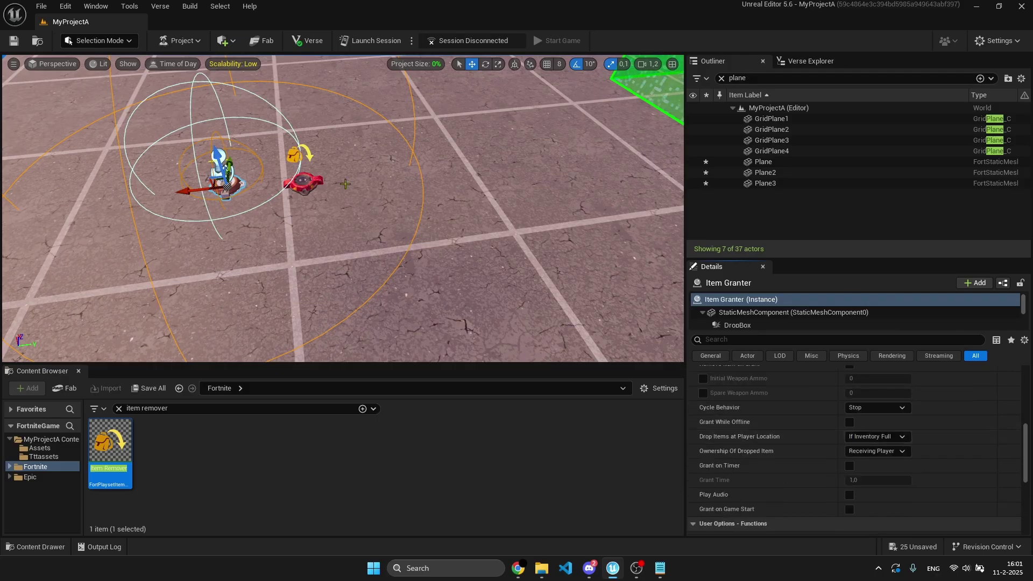
# - Add one entry to the Item Remover's item list and choose a Mammoth Pistol as its item definition
pyautogui.click(304, 181)
pyautogui.scroll(-5, 906, 444)
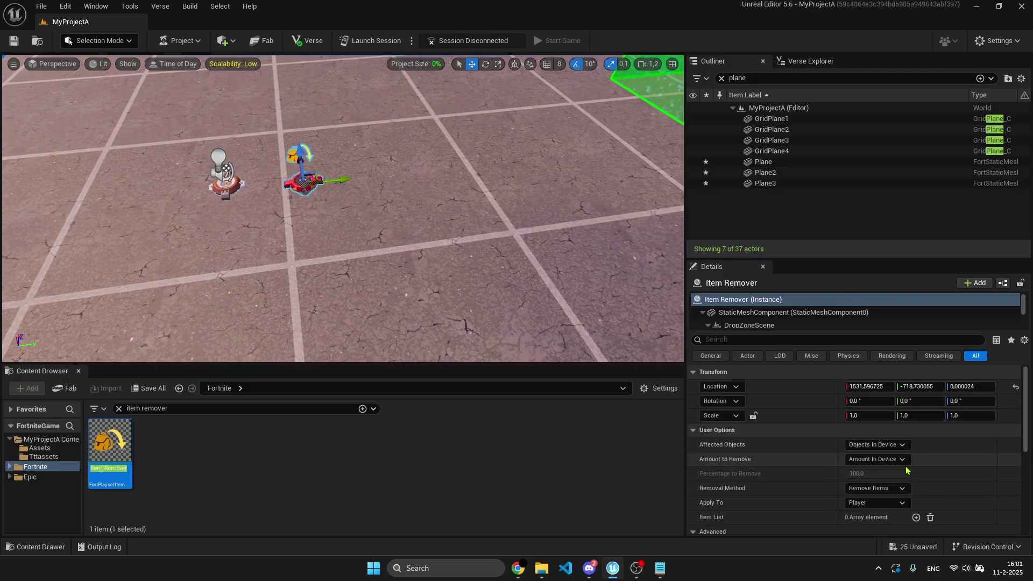
pyautogui.click(917, 449)
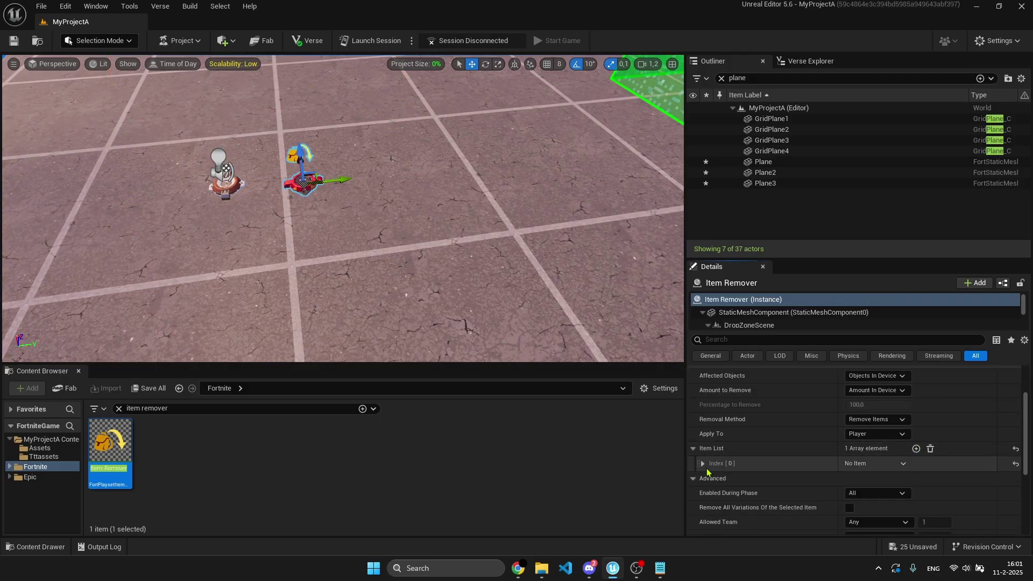
pyautogui.click(703, 464)
pyautogui.click(891, 480)
pyautogui.write('mammoth')
pyautogui.click(949, 435)
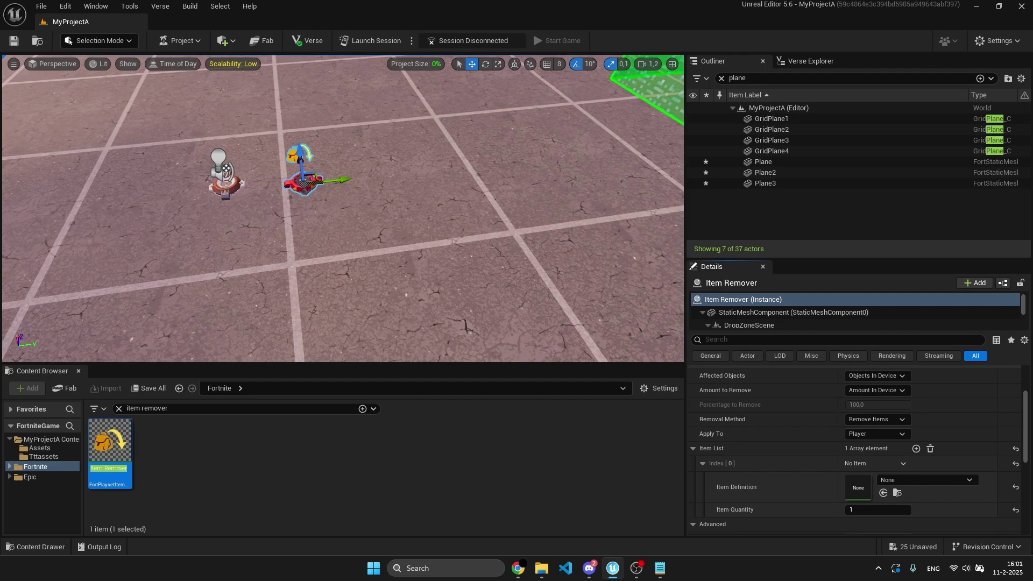
pyautogui.scroll(-5, 856, 447)
# - Assign the Item Granter and Item Remover to the TicTacToe device's ItemGranter and ItemRemover properties
pyautogui.rightClick(341, 195)
pyautogui.moveTo(291, 245); pyautogui.dragTo(215, 207, button='right')
pyautogui.click(346, 274)
pyautogui.scroll(-3, 806, 416)
pyautogui.scroll(-1, 804, 416)
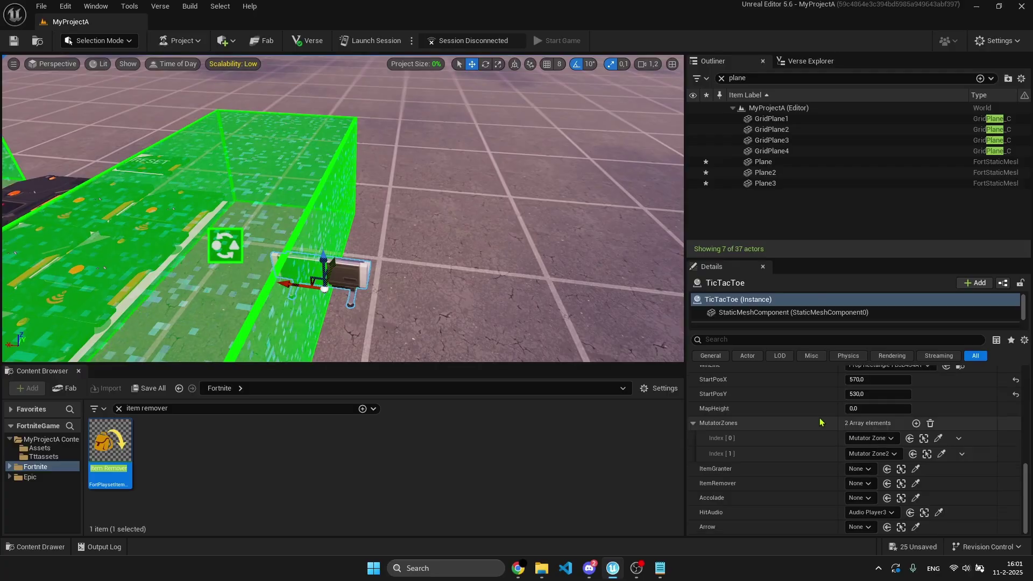
pyautogui.click(860, 472)
pyautogui.click(894, 344)
pyautogui.click(860, 483)
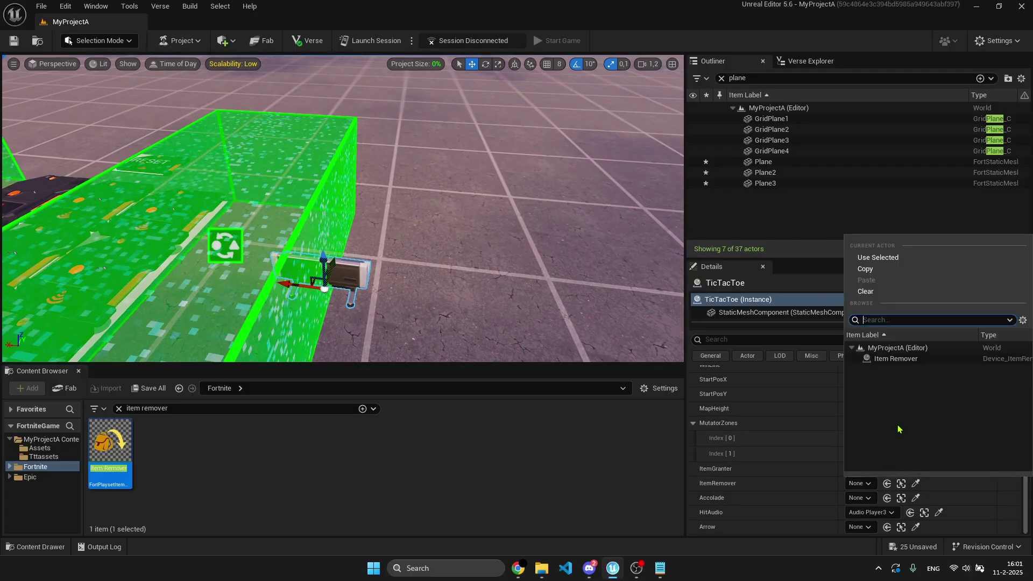
pyautogui.click(894, 359)
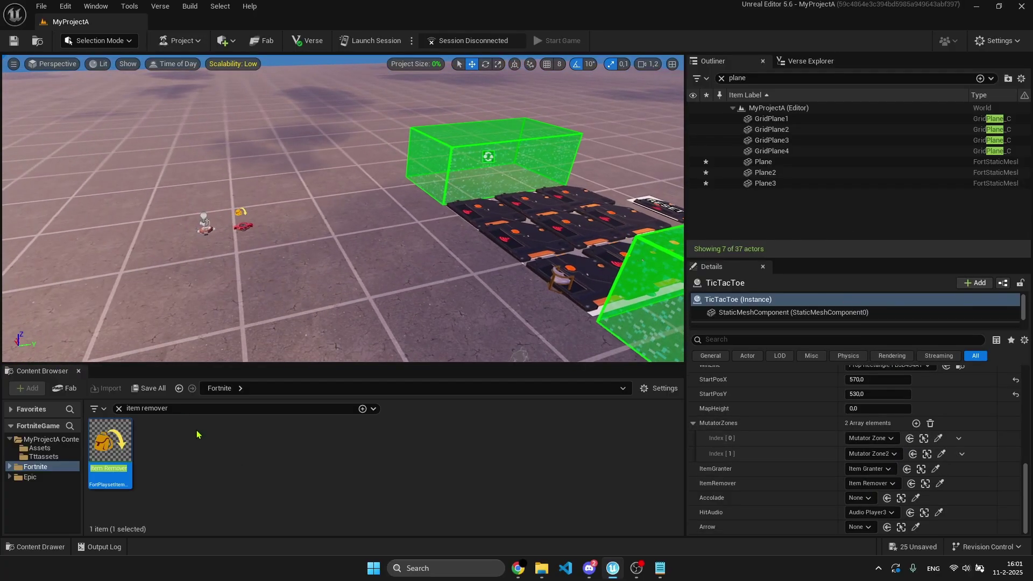
# - Search for "accol", place an Accolade device near the Item Granter and set its XP Award to Very Large
pyautogui.write('acc')
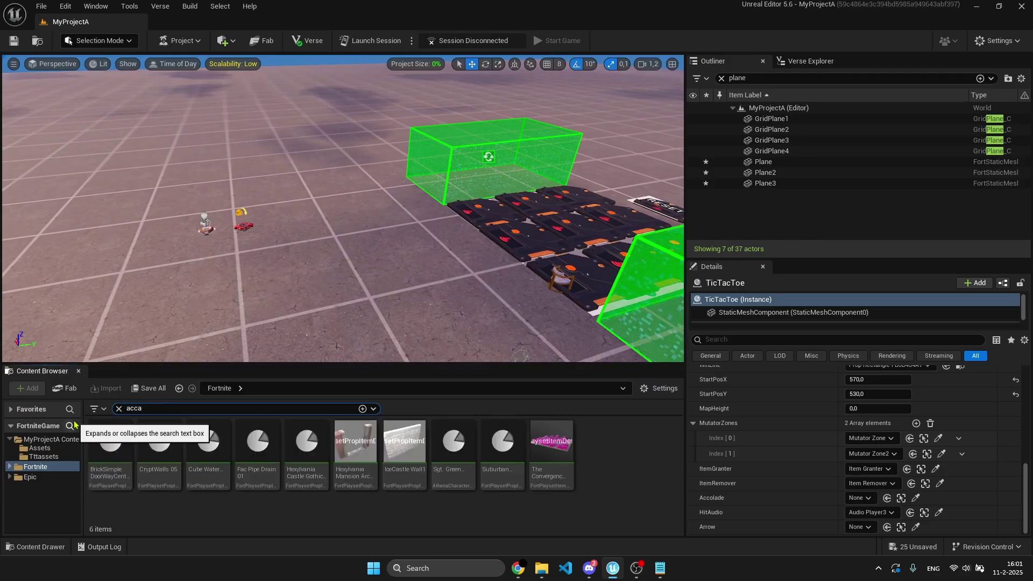
pyautogui.write('ol')
pyautogui.moveTo(92, 435); pyautogui.dragTo(207, 280)
pyautogui.press('f')
pyautogui.scroll(10, 973, 474)
pyautogui.click(850, 435)
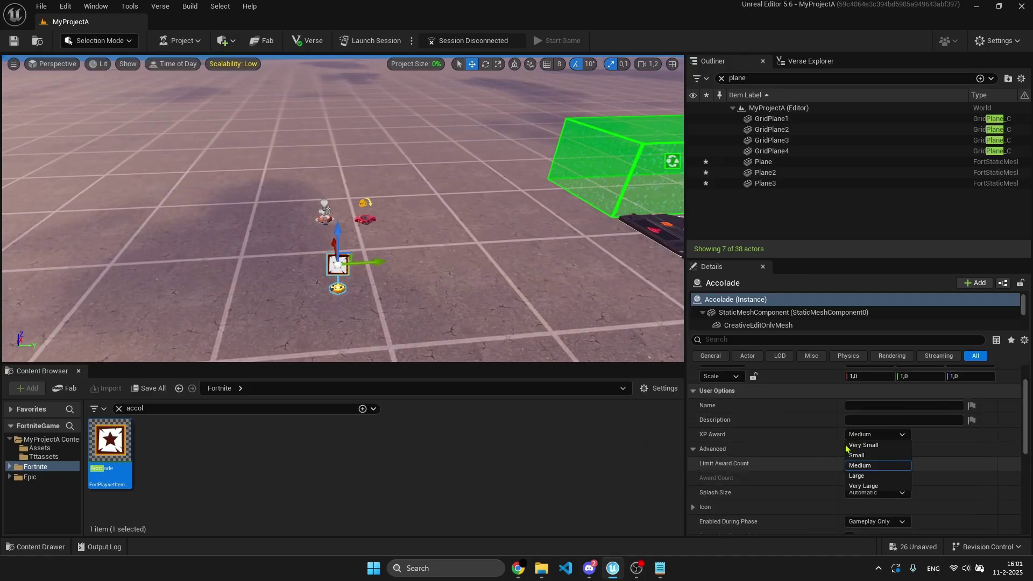
pyautogui.click(867, 486)
pyautogui.scroll(-4, 754, 468)
# - Assign the Accolade device to the TicTacToe device's Accolade property
pyautogui.moveTo(550, 219); pyautogui.dragTo(603, 221, button='right')
pyautogui.click(329, 258)
pyautogui.scroll(-5, 829, 432)
pyautogui.click(860, 497)
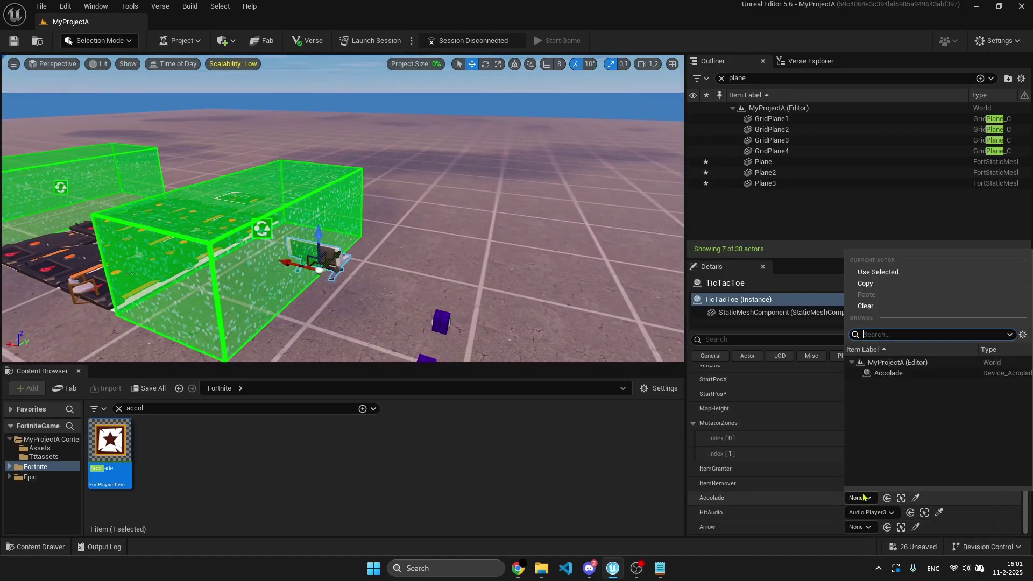
pyautogui.click(884, 377)
# - Place the Prop_Arrow_AC5A8F43 blueprint from the project's Tttassets folder on the ground in front of the tile grid
pyautogui.moveTo(506, 259); pyautogui.dragTo(566, 267, button='right')
pyautogui.press('BackSpace')
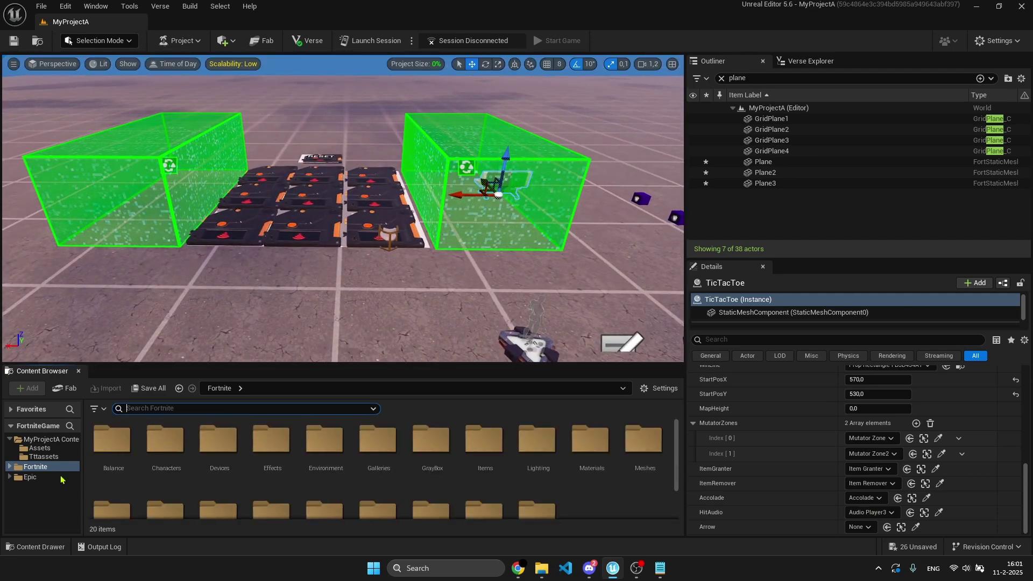
pyautogui.click(35, 466)
pyautogui.click(51, 440)
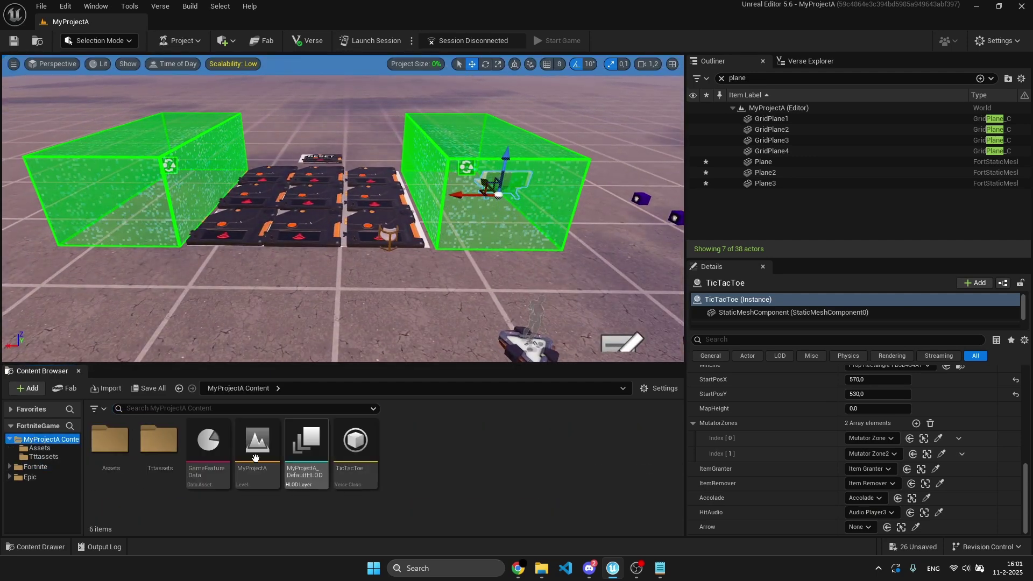
pyautogui.doubleClick(162, 441)
pyautogui.moveTo(590, 442); pyautogui.dragTo(318, 275)
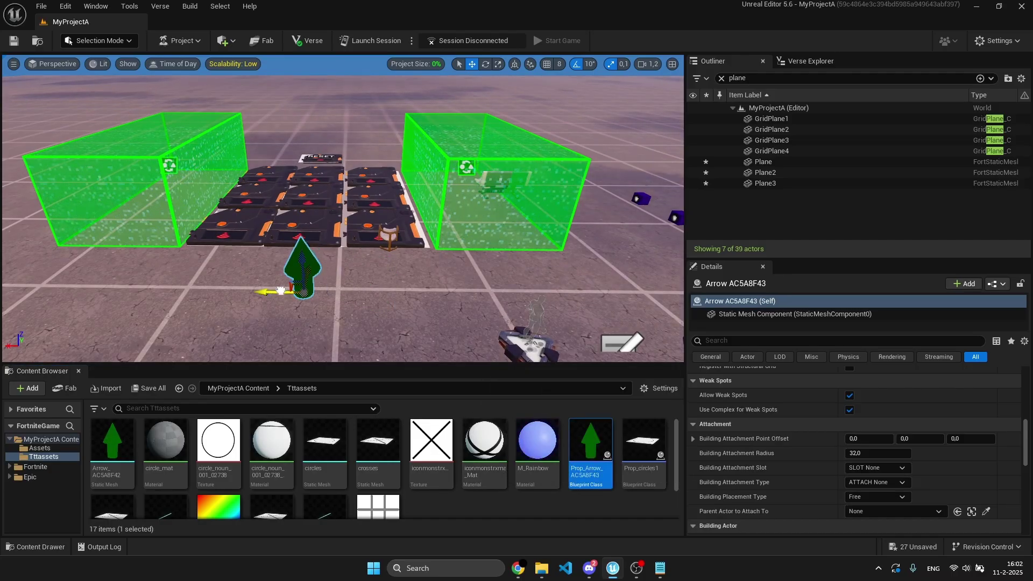
# - Rotate the green arrow so it lies horizontally along the front of the grid and adjust its position slightly
pyautogui.scroll(3, 497, 79)
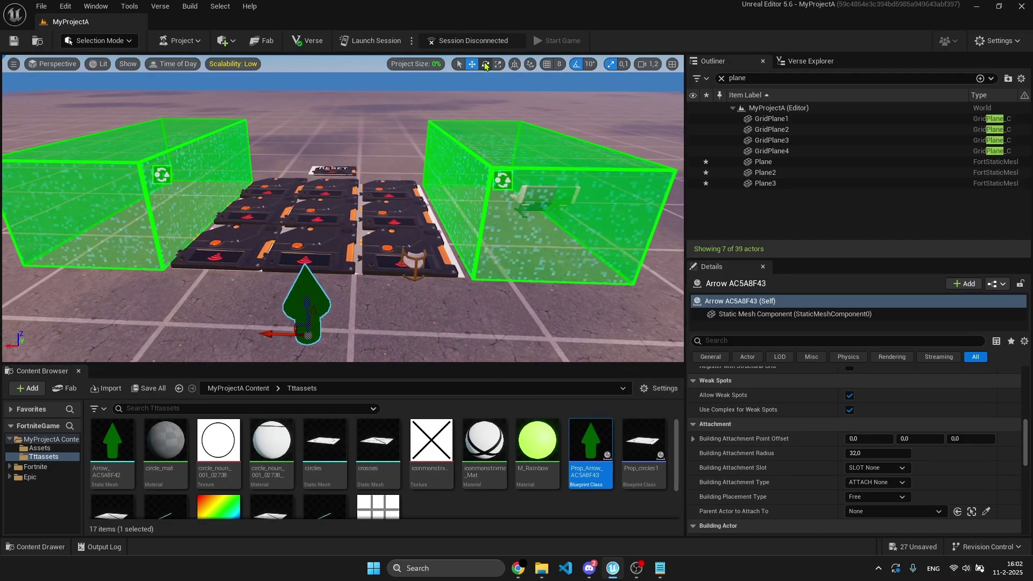
pyautogui.press('s')
pyautogui.moveTo(332, 301); pyautogui.dragTo(345, 325, button='right')
pyautogui.moveTo(340, 240); pyautogui.dragTo(282, 227)
pyautogui.moveTo(235, 276); pyautogui.dragTo(236, 276)
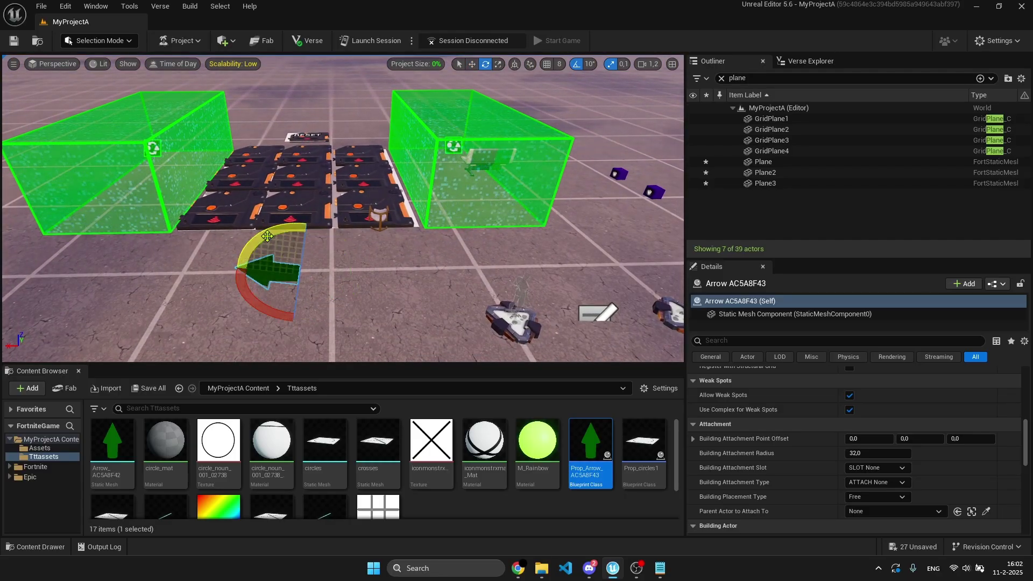
pyautogui.moveTo(267, 236); pyautogui.dragTo(255, 243)
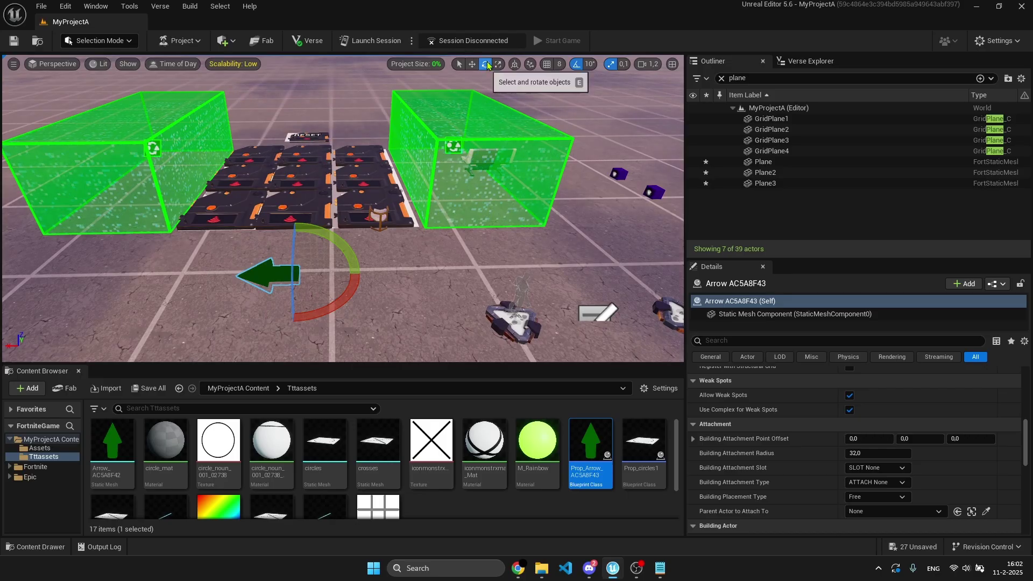
pyautogui.click(472, 63)
pyautogui.moveTo(302, 289); pyautogui.dragTo(301, 265)
# - Assign the placed Arrow AC5A8F43 actor to the TicTacToe device's Arrow property
pyautogui.moveTo(302, 265)
pyautogui.mouseDown(button='right')
pyautogui.moveTo(231, 266)
pyautogui.moveTo(318, 269)
pyautogui.mouseUp(button='right')
pyautogui.press('d')
pyautogui.click(309, 240)
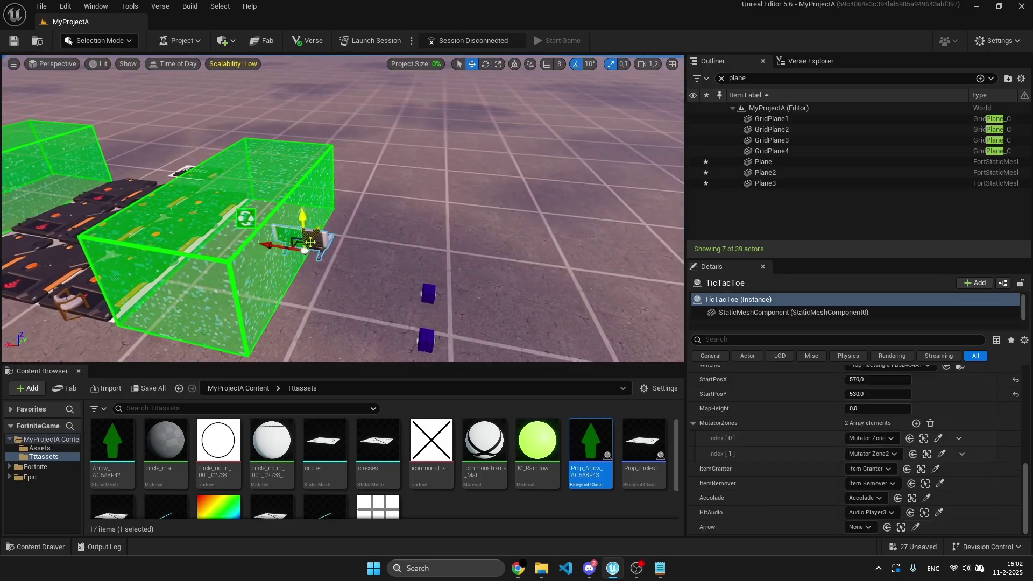
pyautogui.click(860, 526)
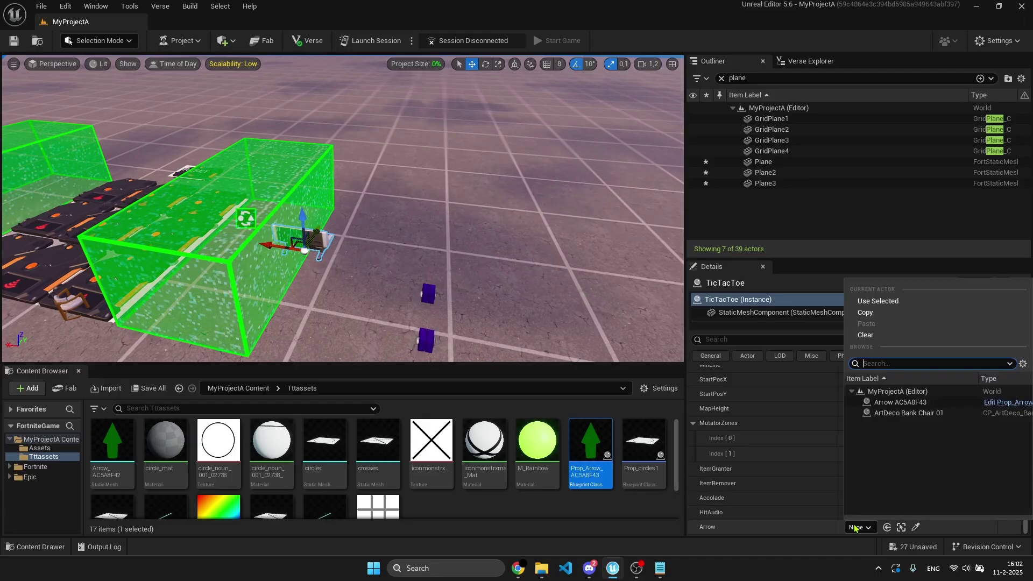
pyautogui.click(911, 403)
# - Open the M_Rainbow material and examine how its graph feeds Base Color and Emissive Color
pyautogui.moveTo(549, 269); pyautogui.dragTo(462, 269, button='right')
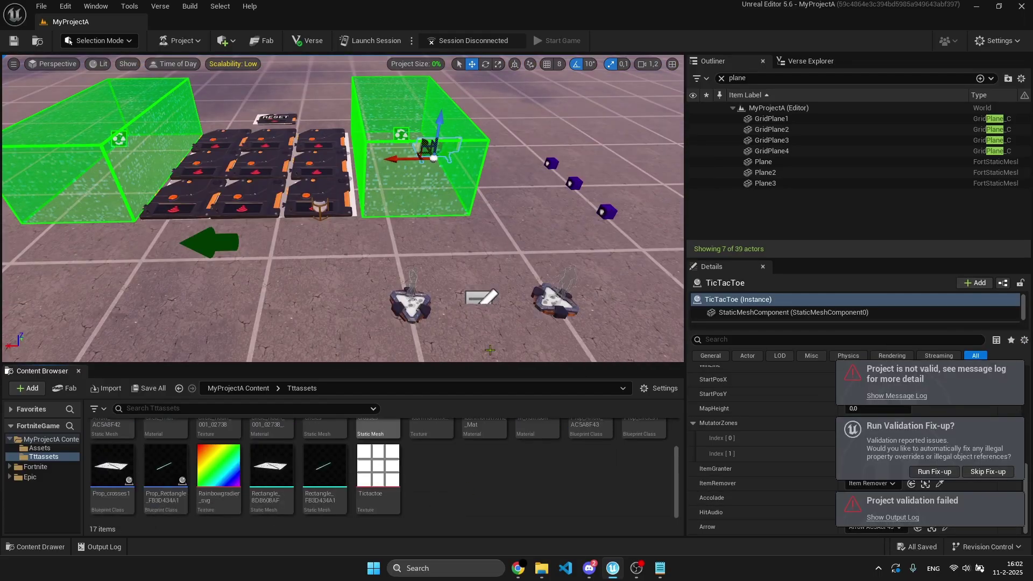
pyautogui.scroll(3, 530, 449)
pyautogui.doubleClick(540, 453)
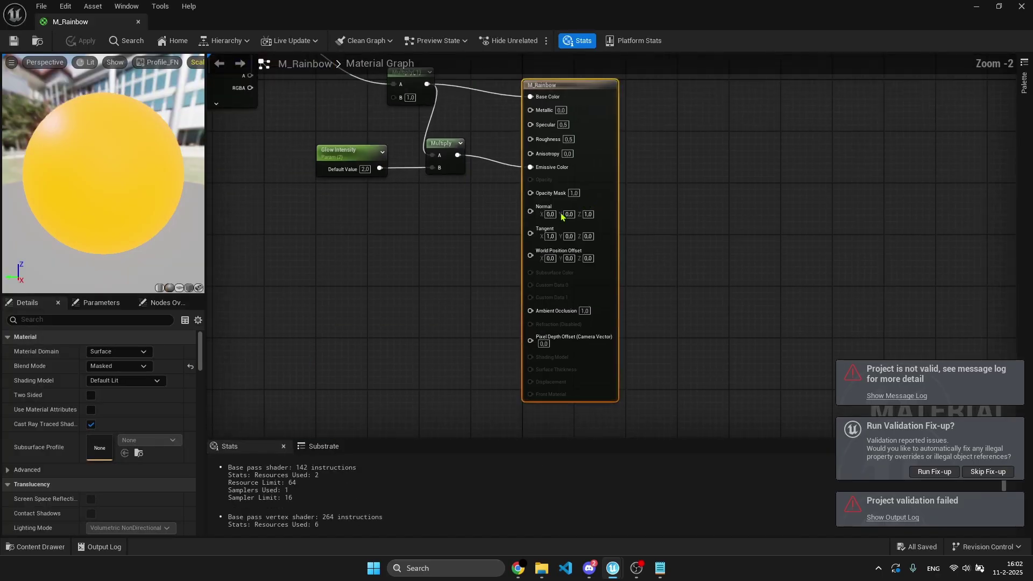
pyautogui.scroll(-2, 500, 211)
pyautogui.moveTo(455, 207); pyautogui.dragTo(535, 268, button='right')
pyautogui.scroll(2, 368, 195)
pyautogui.moveTo(370, 198); pyautogui.dragTo(451, 203, button='right')
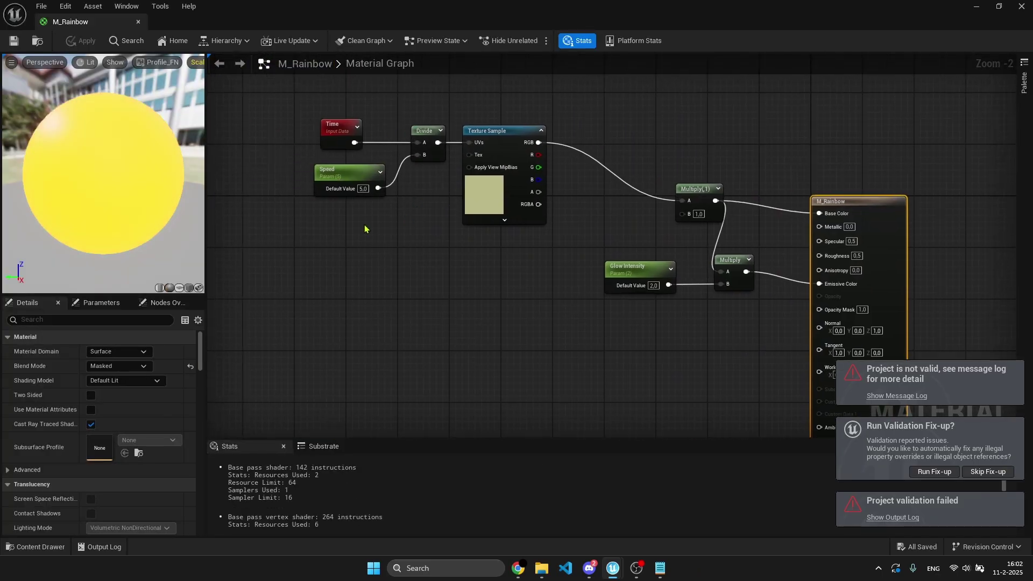
# - Search the material graph's available nodes for "param" and look through the parameter node types
pyautogui.rightClick(356, 260)
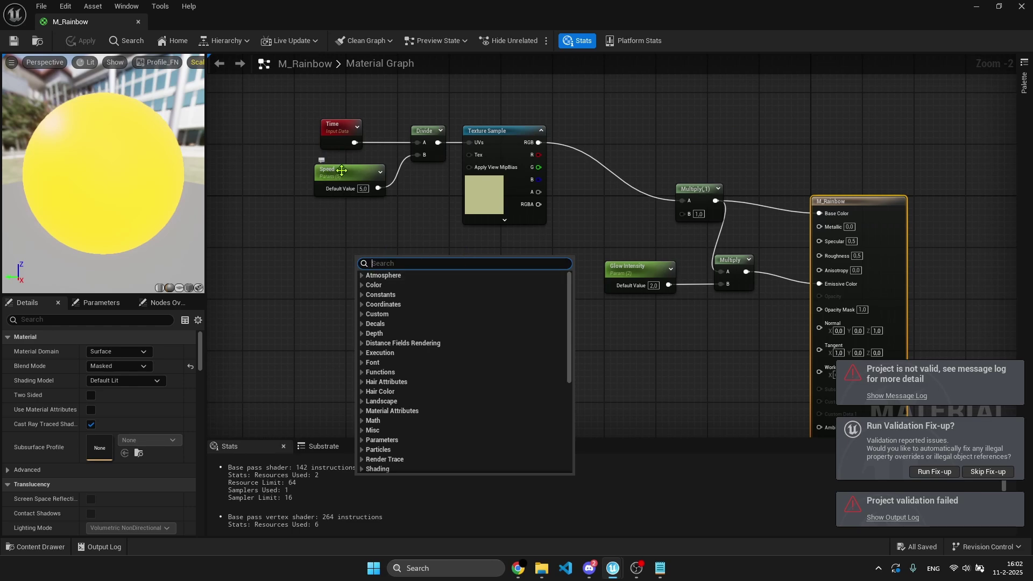
pyautogui.write('param')
pyautogui.scroll(3, 401, 336)
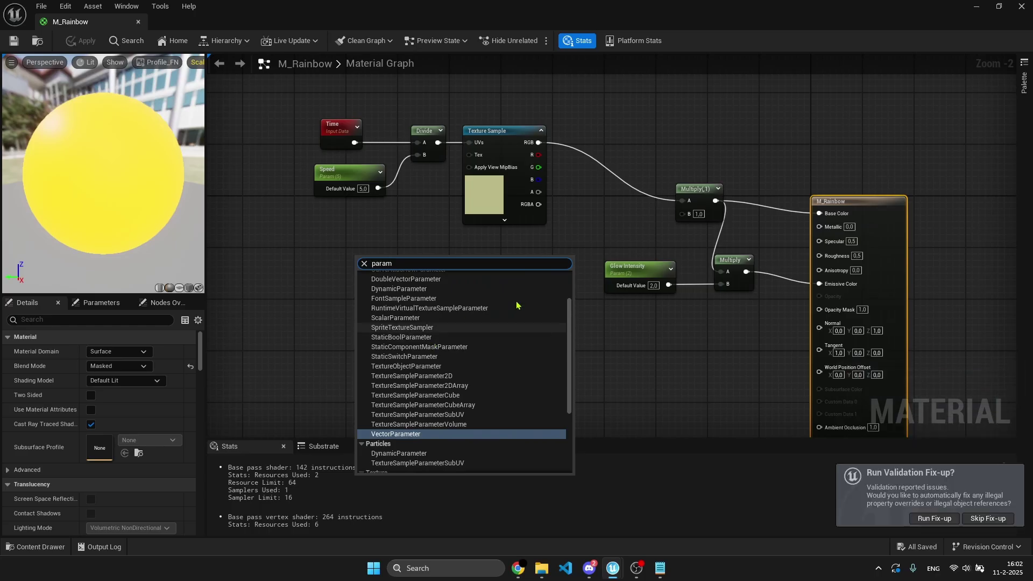
# - Inspect the Time, Texture Sample, Glow Intensity and Multiply nodes of the M_Rainbow graph, including the sampled texture
pyautogui.click(355, 144)
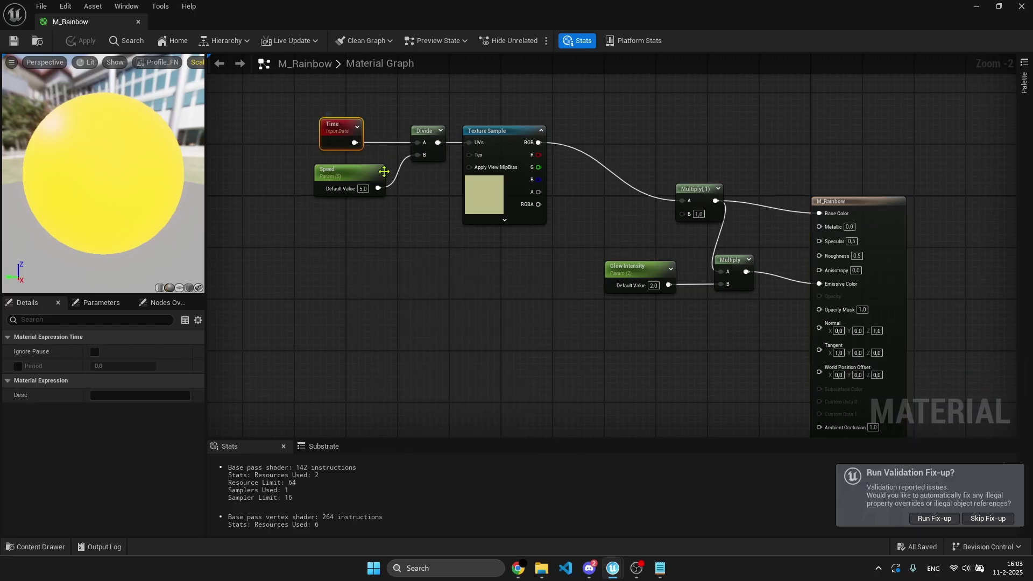
pyautogui.click(509, 152)
pyautogui.click(641, 267)
pyautogui.click(736, 263)
pyautogui.click(706, 197)
pyautogui.moveTo(715, 201); pyautogui.dragTo(633, 209, button='right')
pyautogui.click(410, 131)
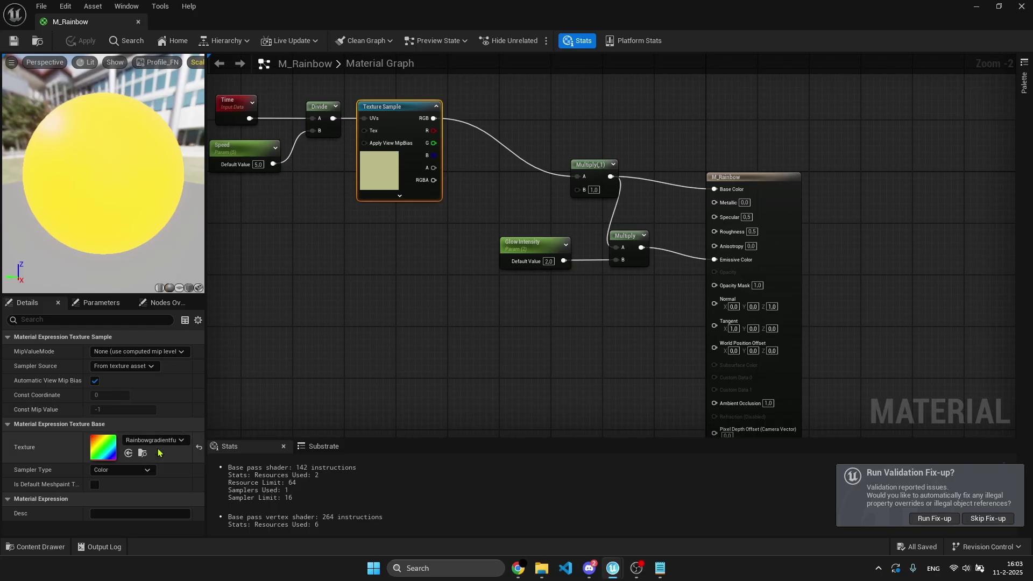
pyautogui.moveTo(323, 327); pyautogui.dragTo(346, 353, button='right')
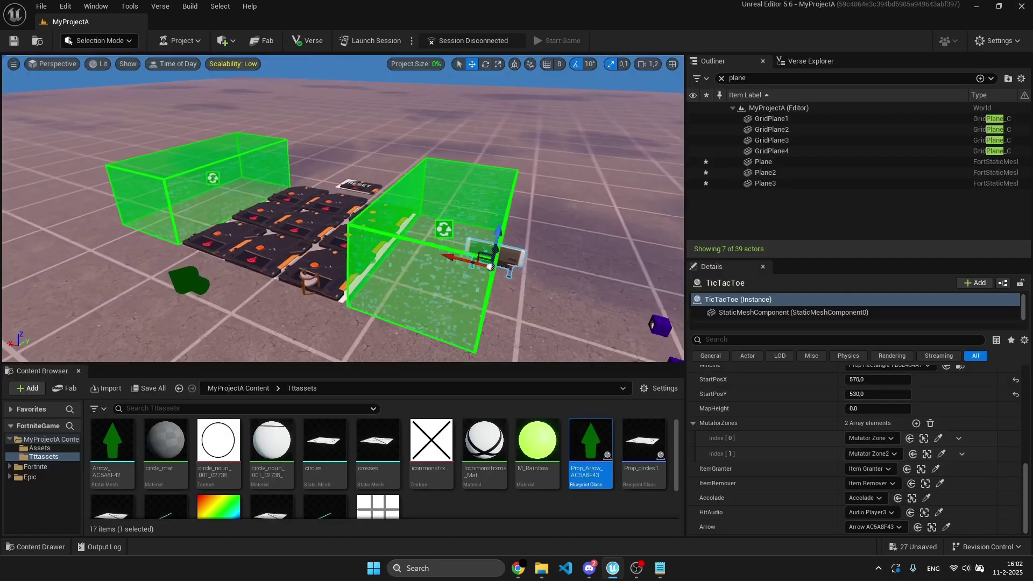
pyautogui.moveTo(345, 210); pyautogui.dragTo(409, 218, button='right')
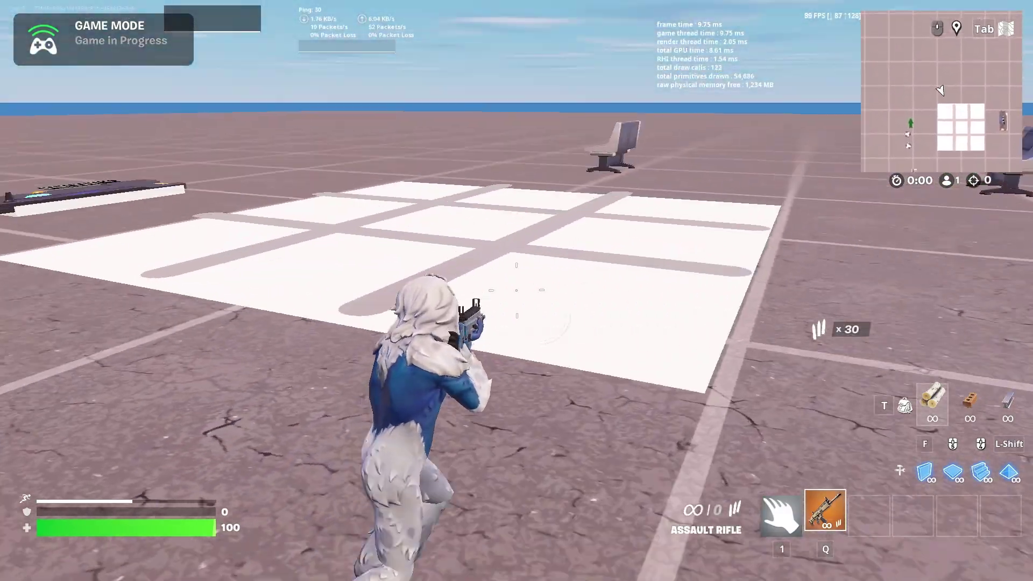
# - Playtest the tic-tac-toe board in the live game session by shooting tiles to place alternating crosses and circles
pyautogui.click(517, 291)
pyautogui.click(516, 291)
pyautogui.click(517, 290)
pyautogui.click(517, 290)
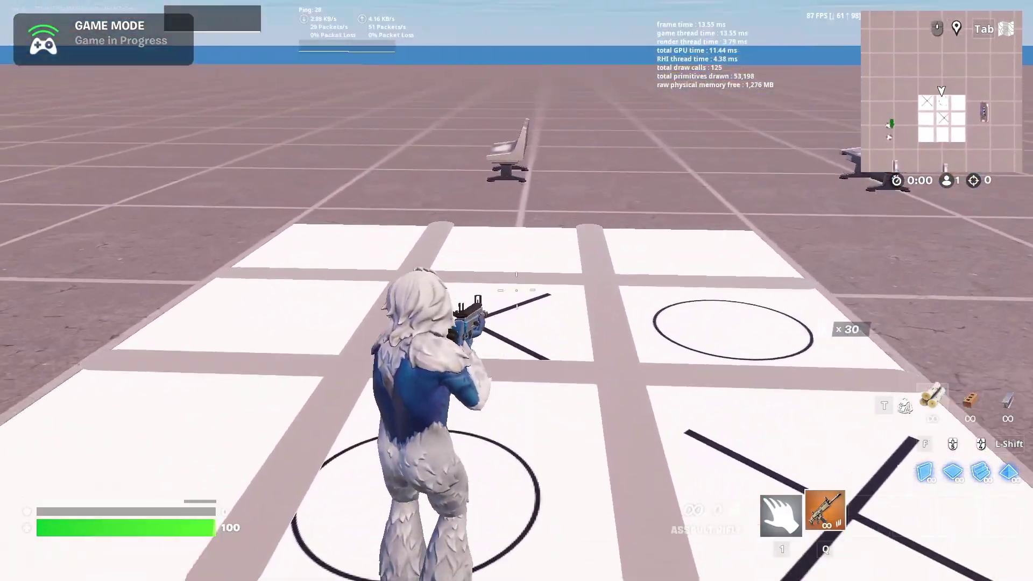
pyautogui.press('a')
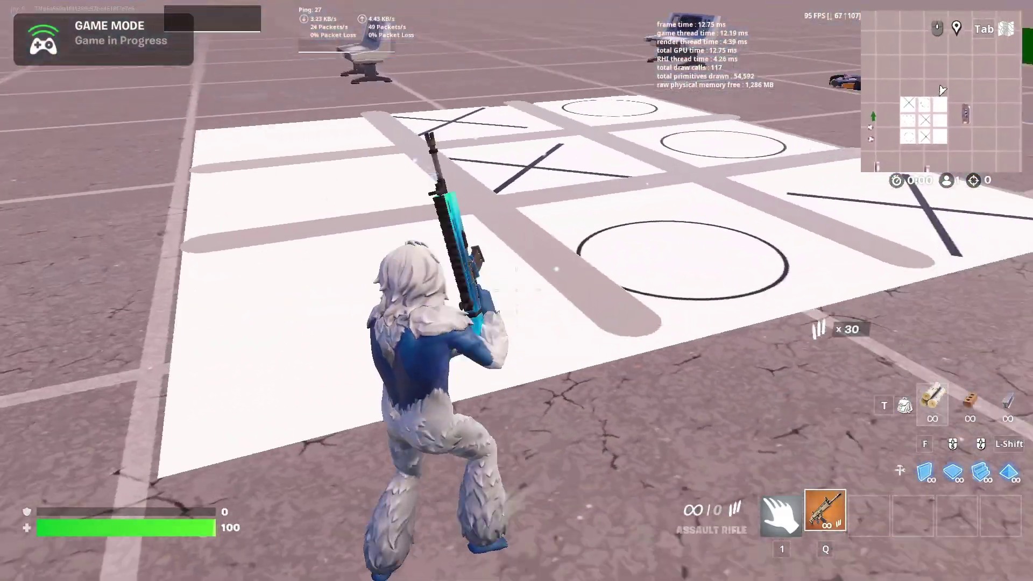
pyautogui.click(517, 290)
pyautogui.click(516, 291)
pyautogui.click(516, 291)
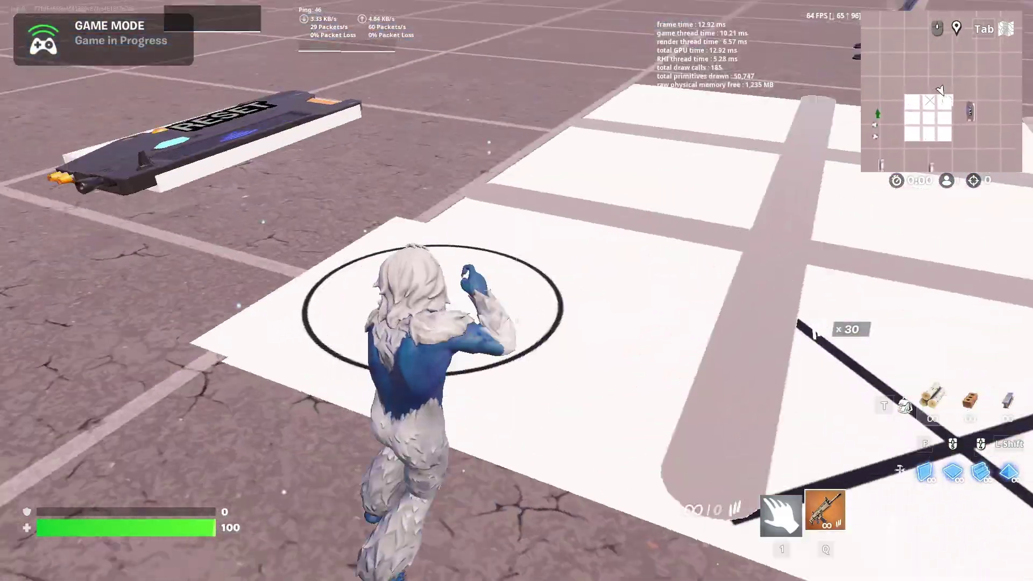
pyautogui.press('a')
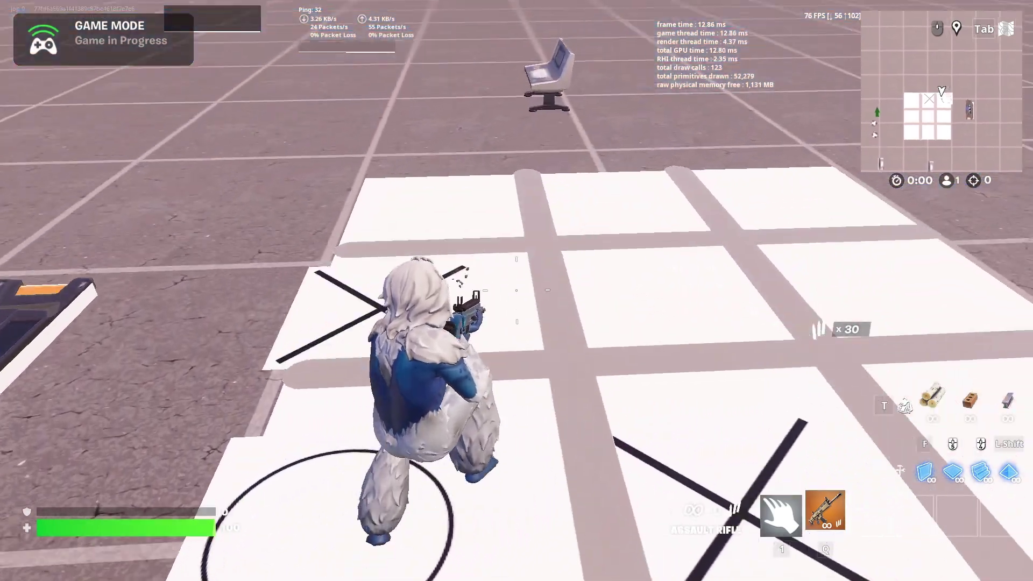